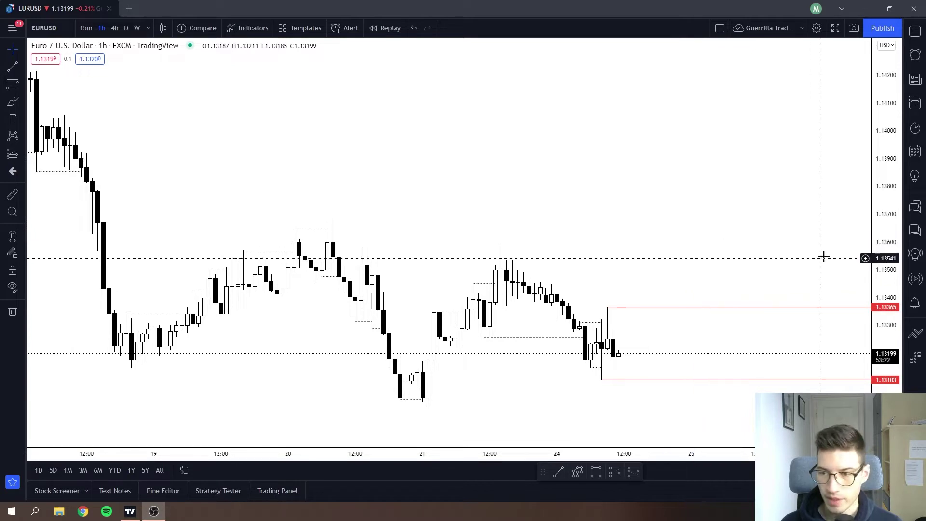
Step: Try a polyline price path that climbs through the upper red line at 1.13365 and zigzags down to the 1.13103 line
left_click_drag(887, 280, 823, 260)
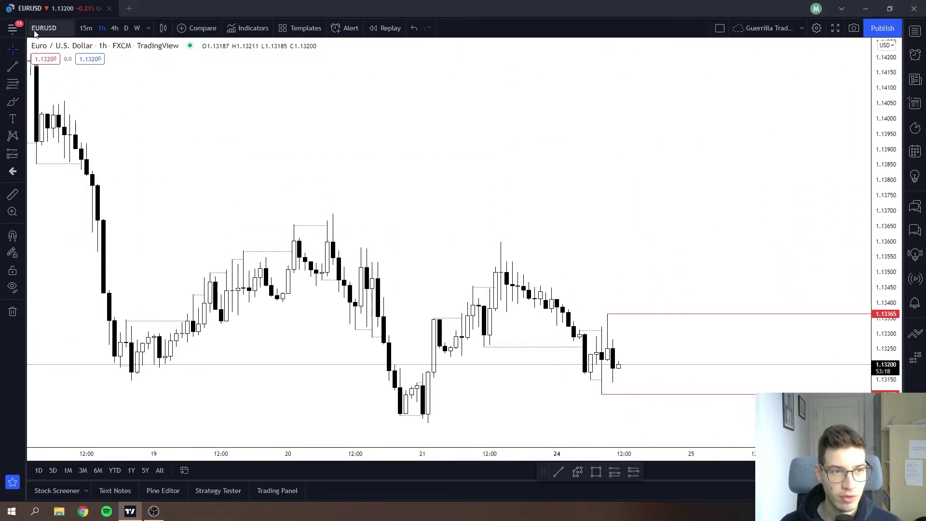
left_click_drag(630, 253, 667, 171)
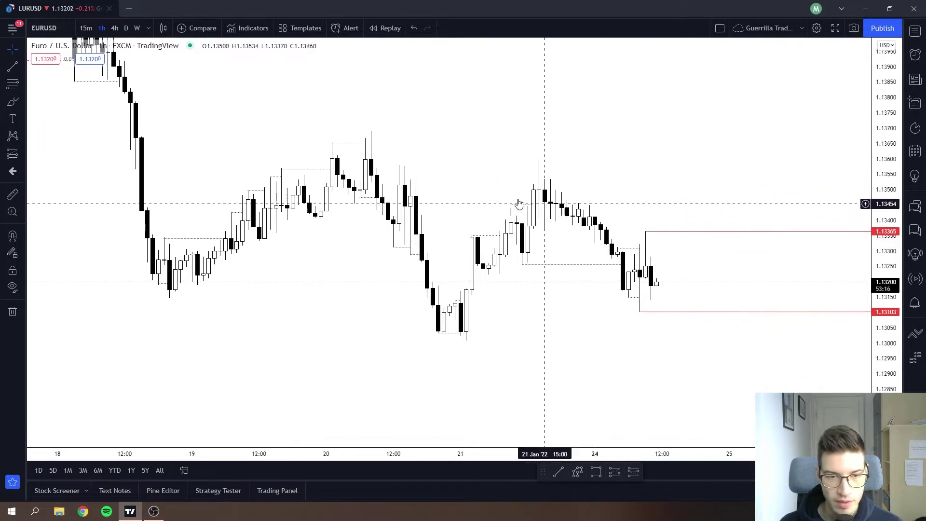
left_click_drag(462, 131, 421, 167)
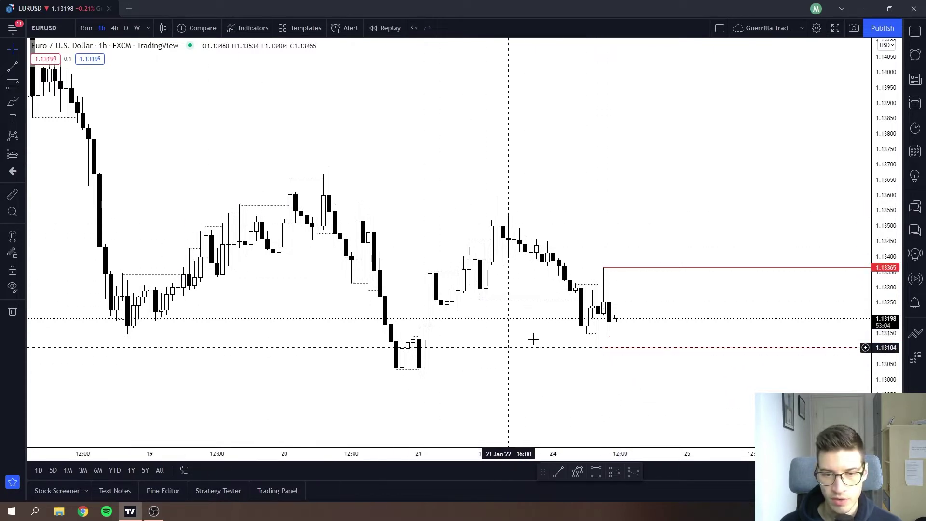
left_click_drag(720, 324, 585, 339)
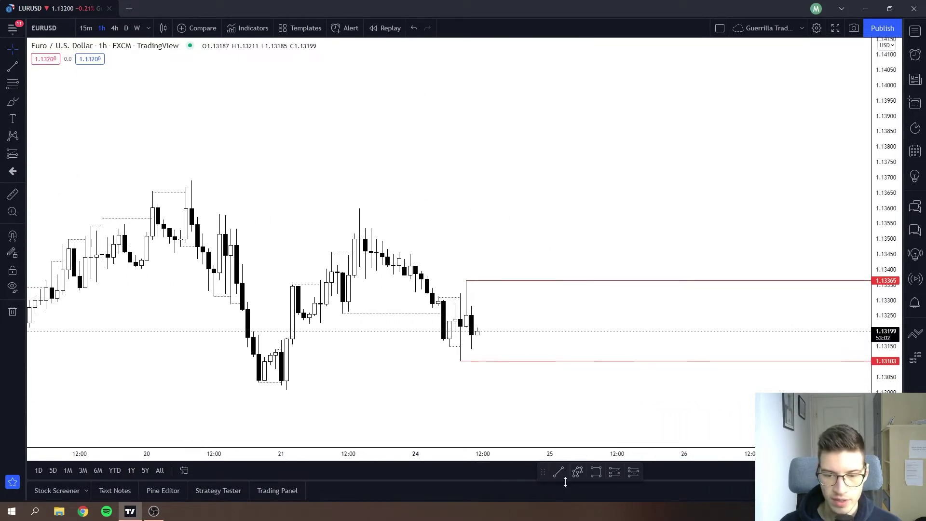
left_click(577, 471)
left_click(488, 335)
left_click(500, 298)
left_click(516, 312)
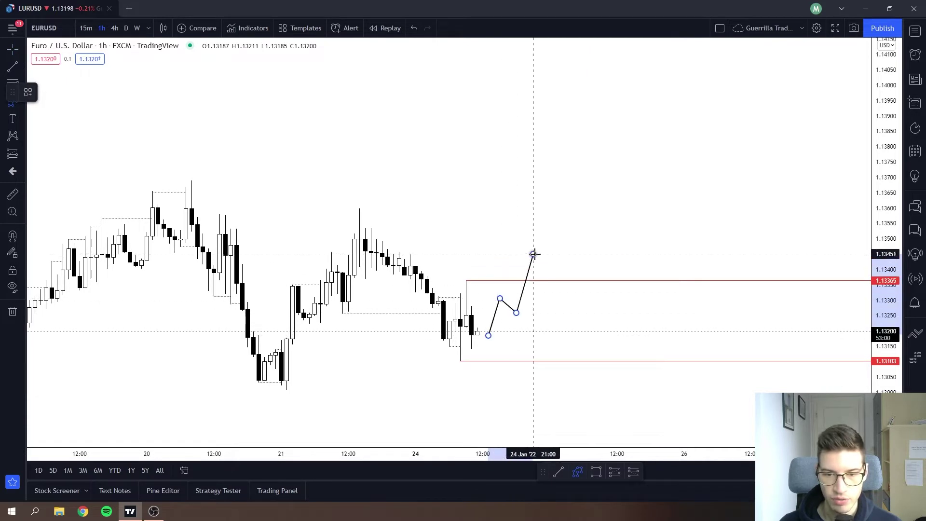
left_click(533, 253)
left_click(544, 281)
left_click(589, 198)
left_click(605, 245)
left_click(623, 224)
left_click(651, 286)
left_click(667, 257)
left_click(684, 305)
left_click(701, 281)
left_click(718, 340)
left_click(734, 307)
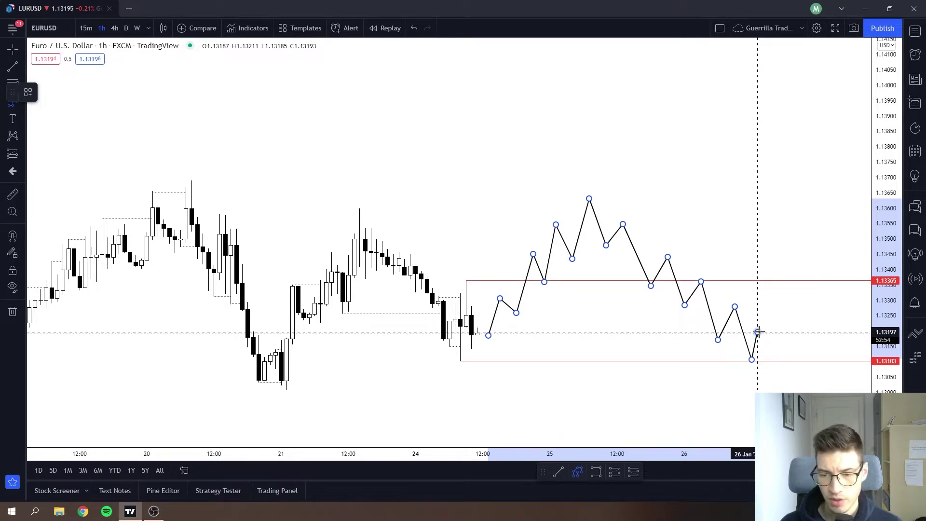
key("Escape")
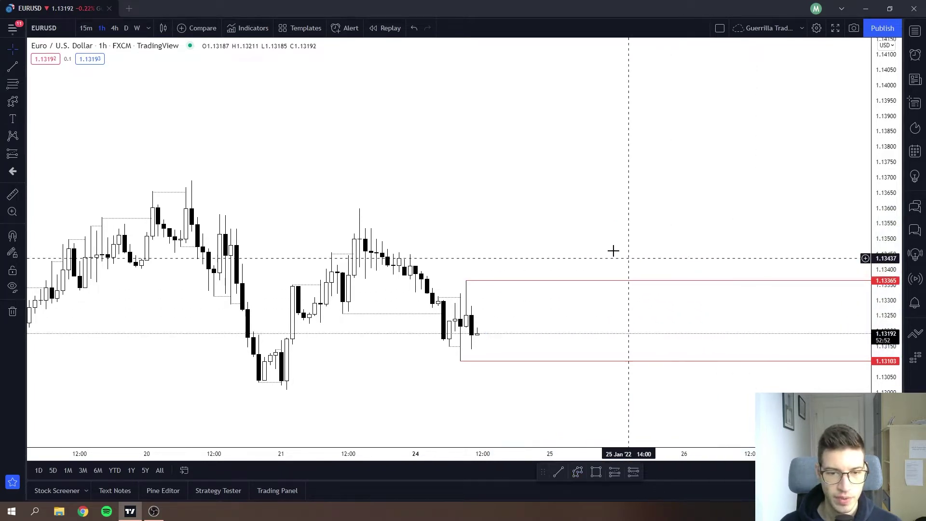
Step: Start a bar replay of the hourly EURUSD chart from 24 Jan '22 05:00 and examine the latest down candle
left_click_drag(314, 243, 457, 232)
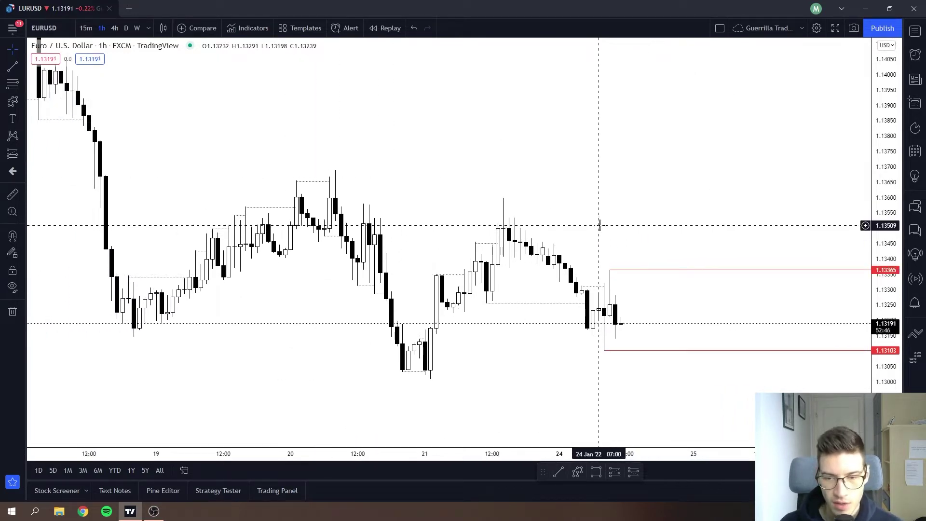
left_click(381, 28)
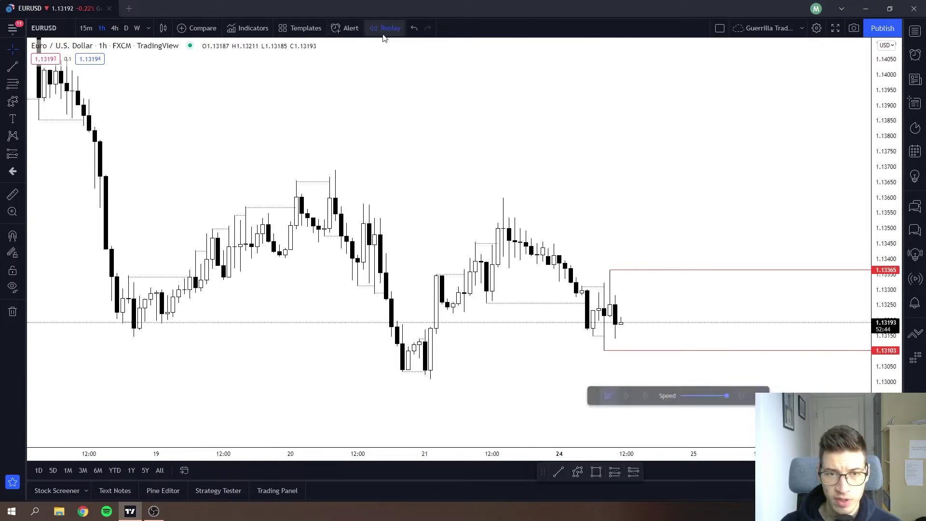
left_click(593, 217)
left_click_drag(533, 284, 754, 278)
left_click_drag(802, 204, 605, 196)
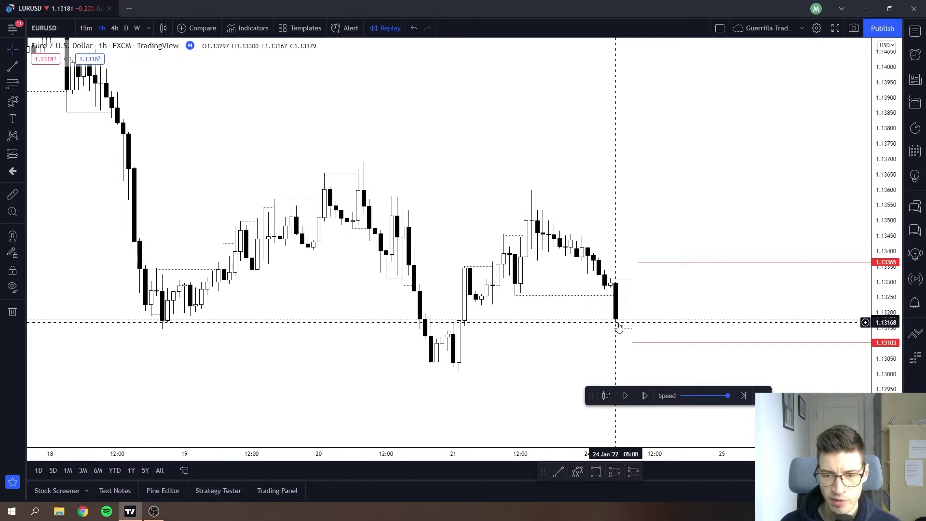
left_click_drag(720, 300, 684, 302)
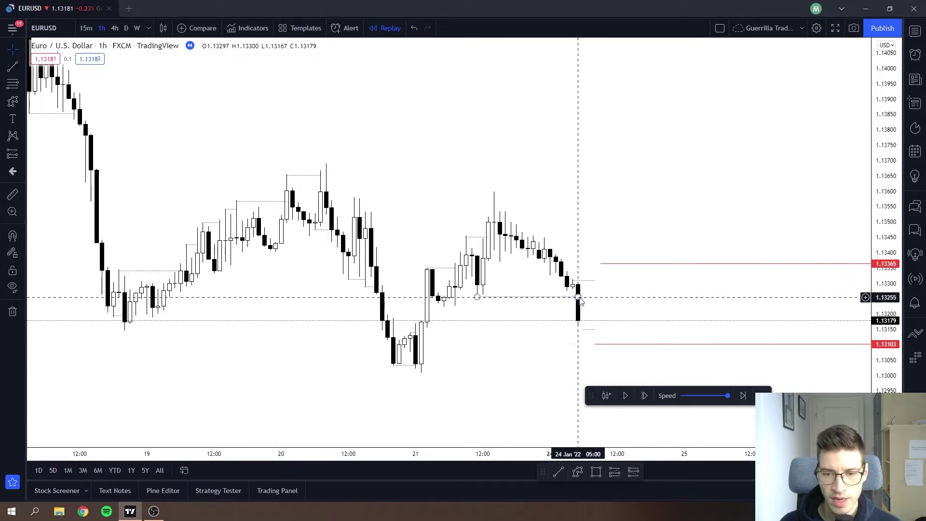
left_click_drag(650, 317, 642, 306)
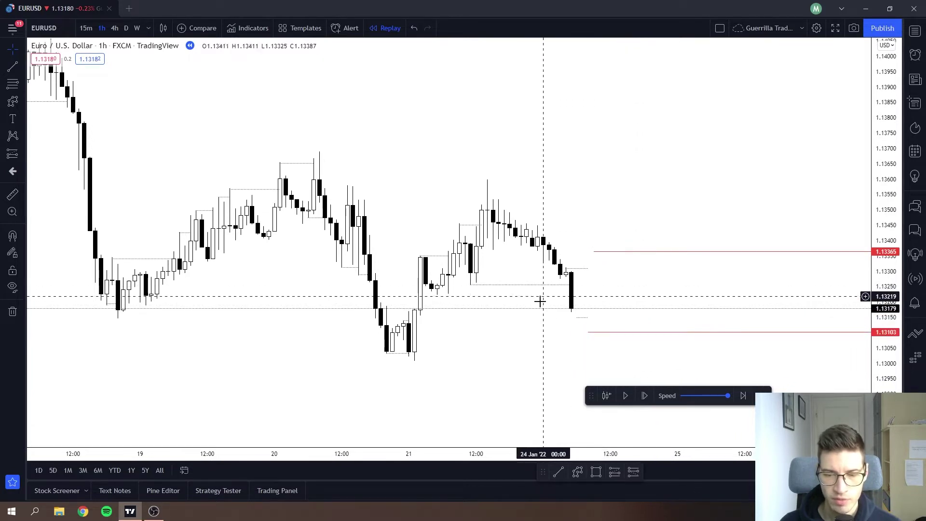
Step: Exit the bar replay and examine the latest candles between the red 1.13365 and 1.13103 lines
left_click(626, 396)
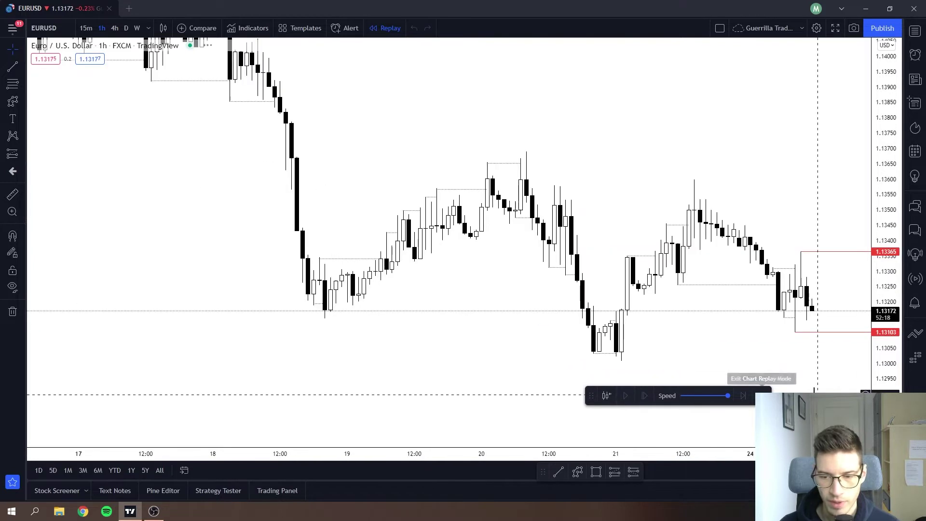
left_click(760, 395)
left_click_drag(770, 365, 668, 363)
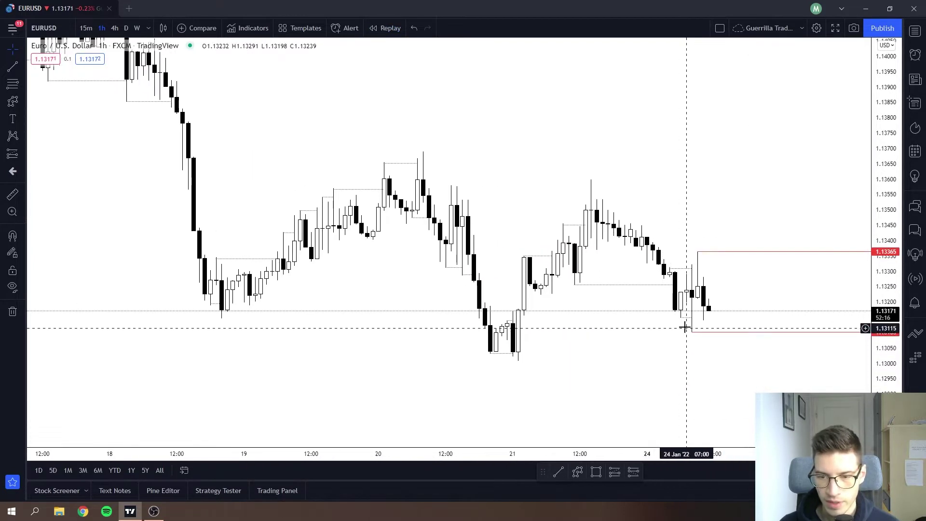
left_click_drag(793, 307, 652, 308)
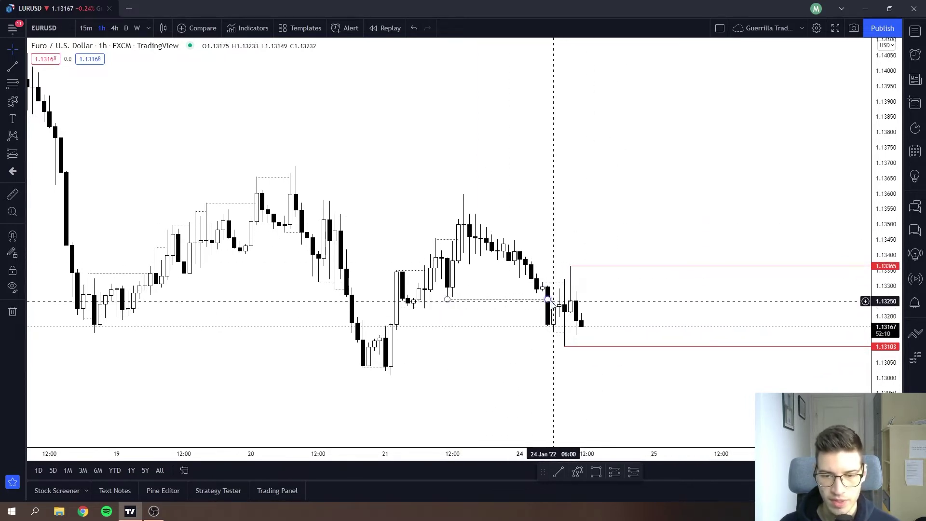
left_click_drag(643, 294, 612, 302)
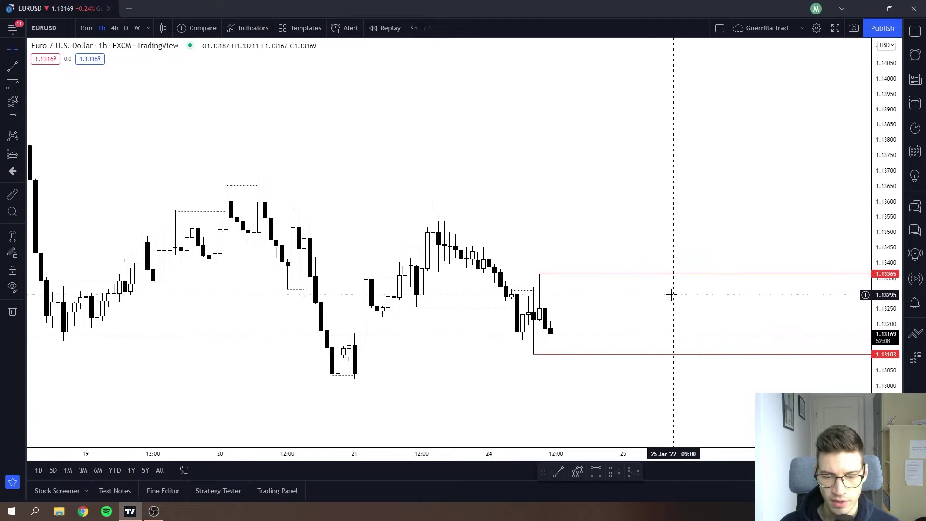
Step: Try a polyline price path that swings up and down inside the range between the 1.13365 and 1.13103 lines
left_click_drag(672, 295, 661, 280)
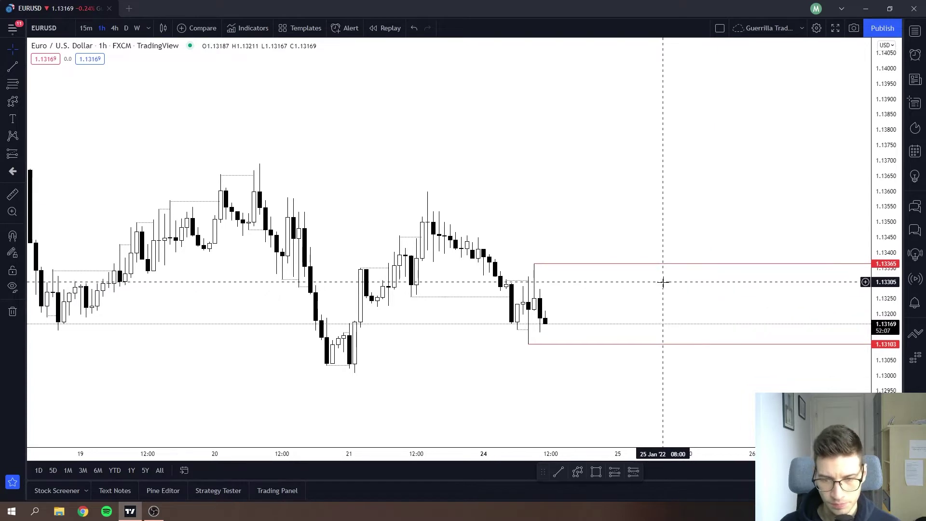
left_click(577, 473)
left_click(578, 308)
left_click(595, 281)
left_click(607, 297)
left_click(618, 274)
left_click(635, 303)
left_click(645, 284)
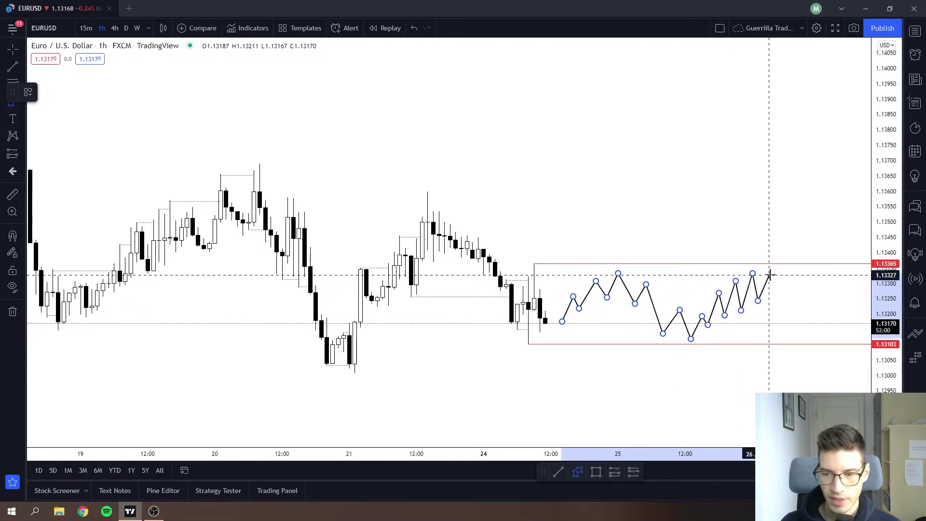
key("Escape")
left_click_drag(672, 310, 617, 331)
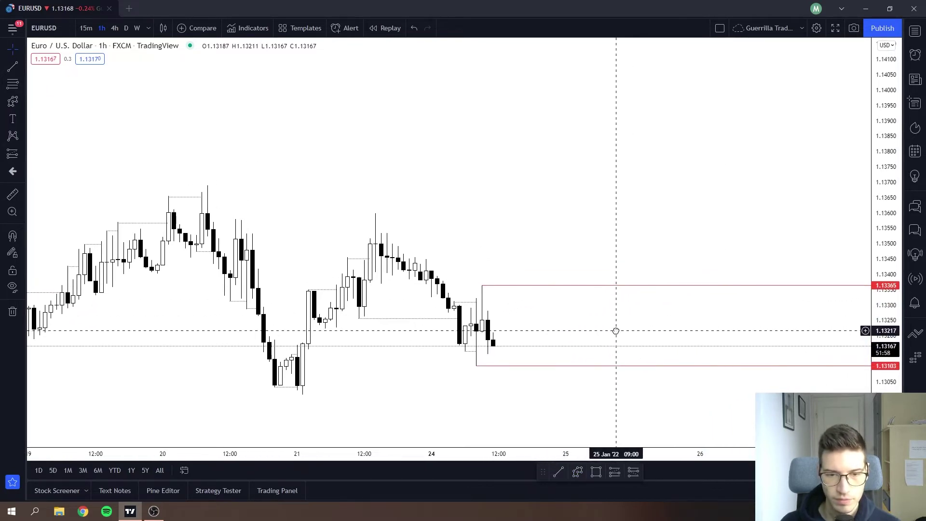
left_click(581, 471)
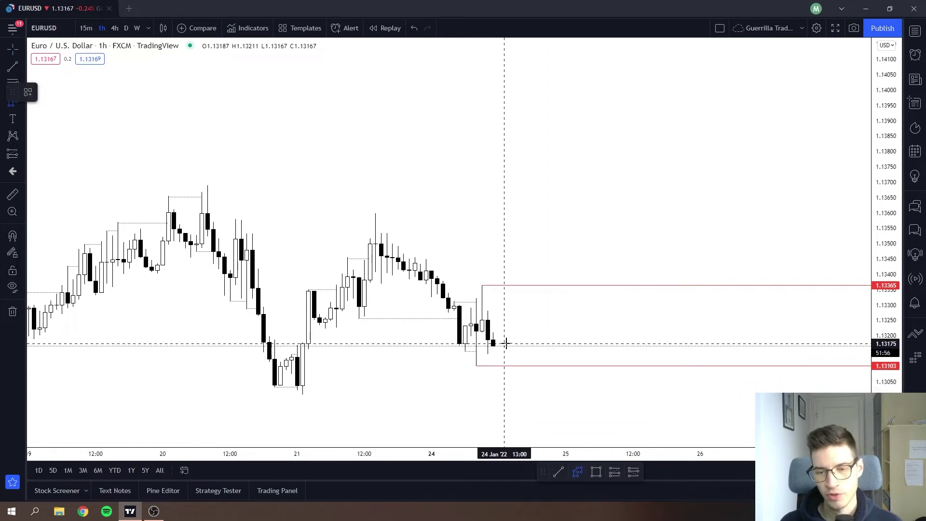
left_click(504, 343)
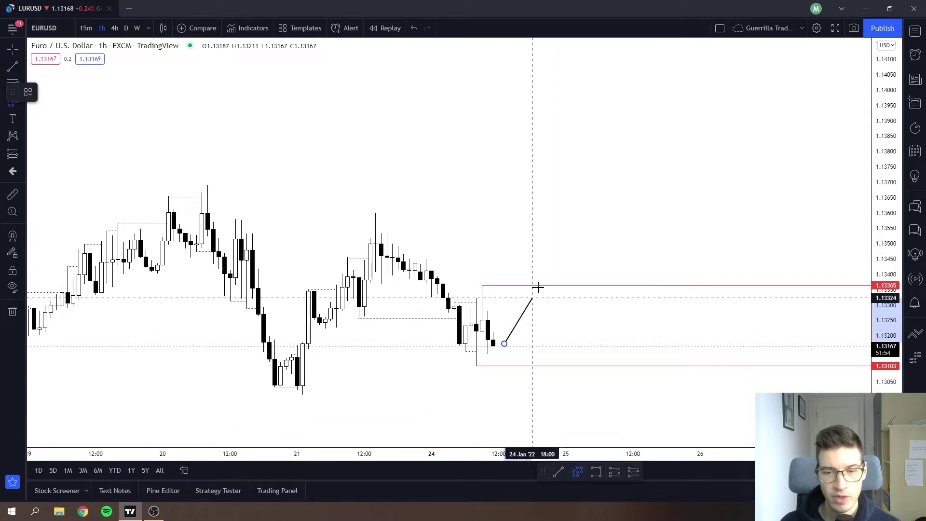
left_click(555, 145)
left_click(566, 191)
left_click(582, 173)
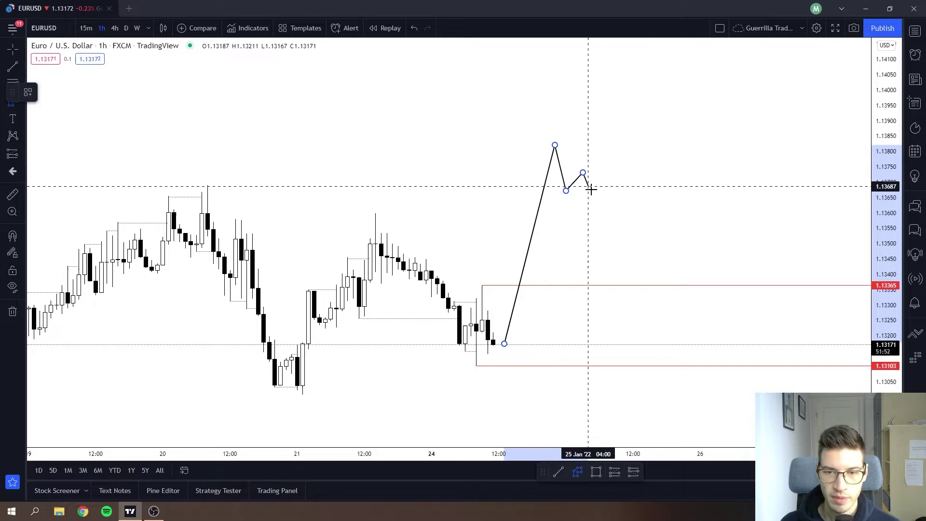
key("Escape")
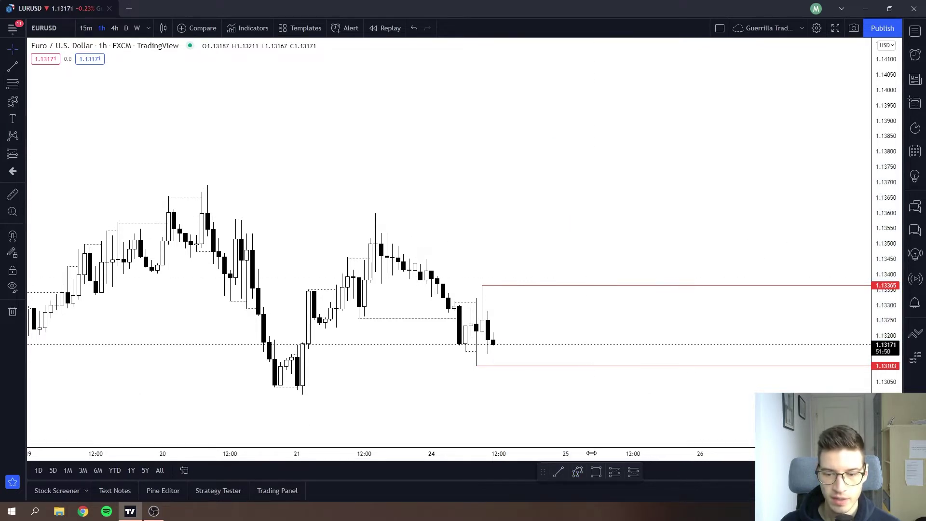
left_click(577, 472)
left_click(498, 352)
left_click(560, 175)
left_click(572, 219)
left_click(594, 131)
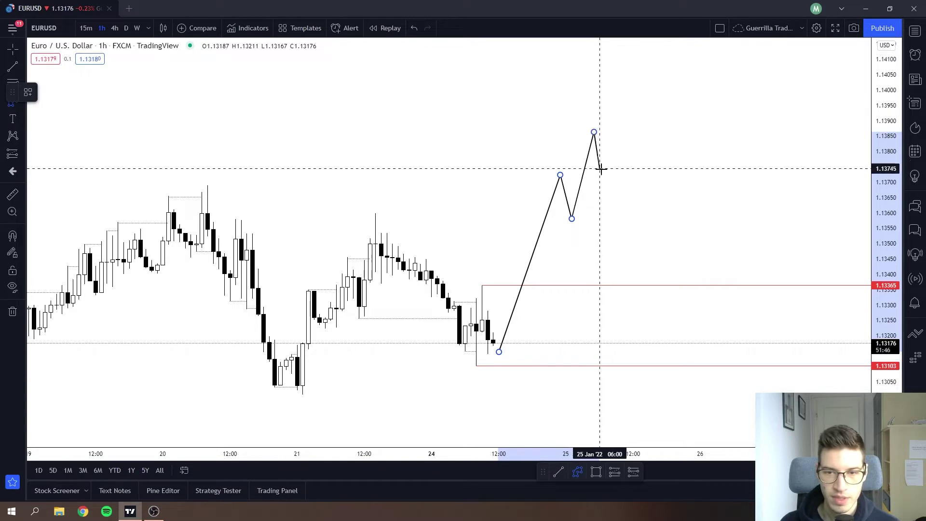
key("Escape")
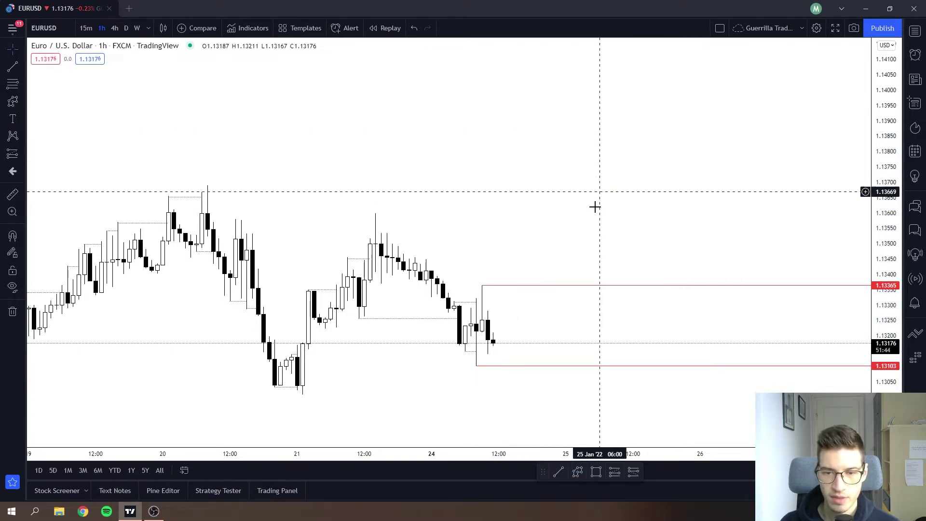
Step: Try a stair-stepping polyline that climbs past the 1.13365 line to about 1.1376, pulls back just below that line and rises again
left_click(578, 472)
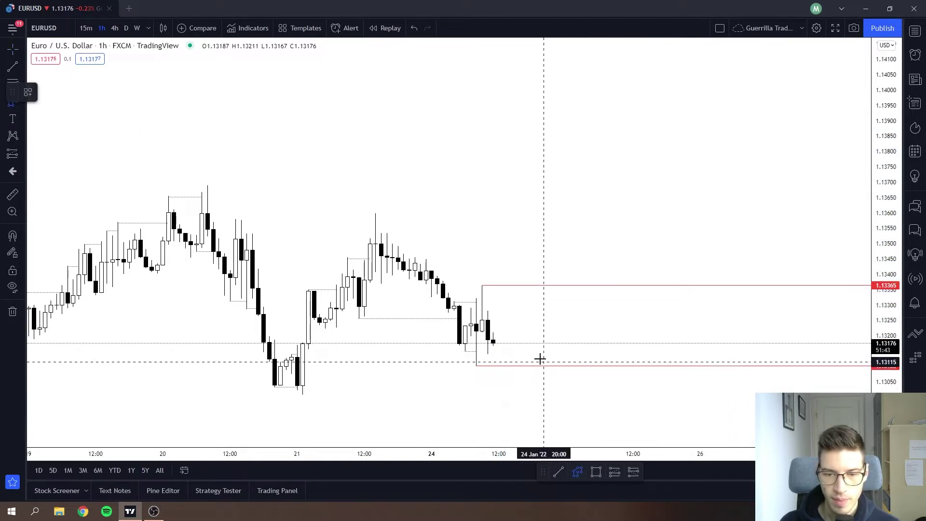
left_click(504, 347)
left_click(527, 290)
left_click(538, 309)
left_click(566, 256)
left_click(572, 271)
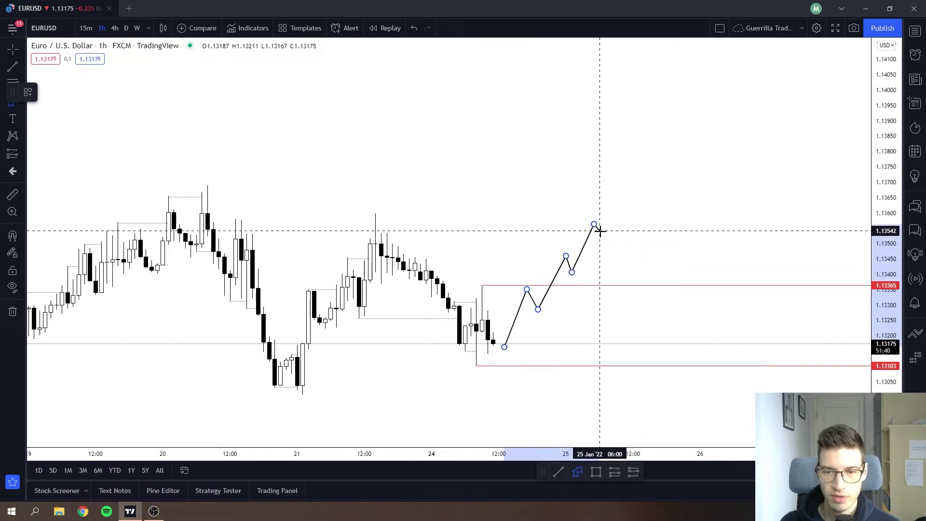
left_click(594, 224)
left_click(604, 239)
left_click(628, 195)
left_click(633, 213)
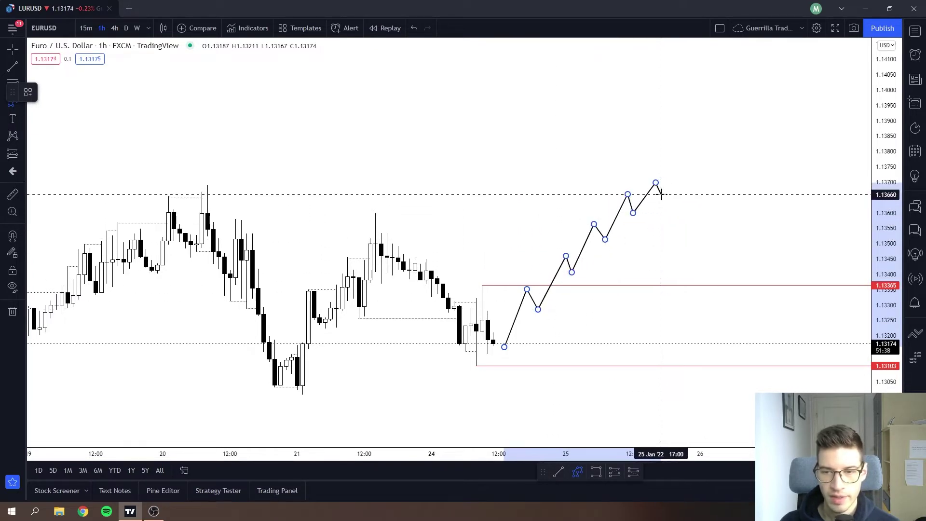
left_click(683, 164)
left_click(716, 306)
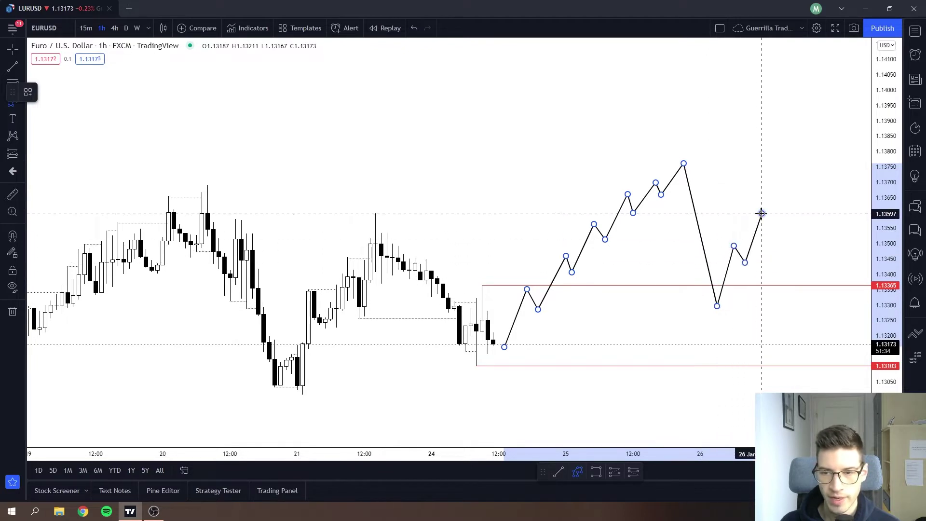
key("Escape")
left_click_drag(670, 306, 636, 207)
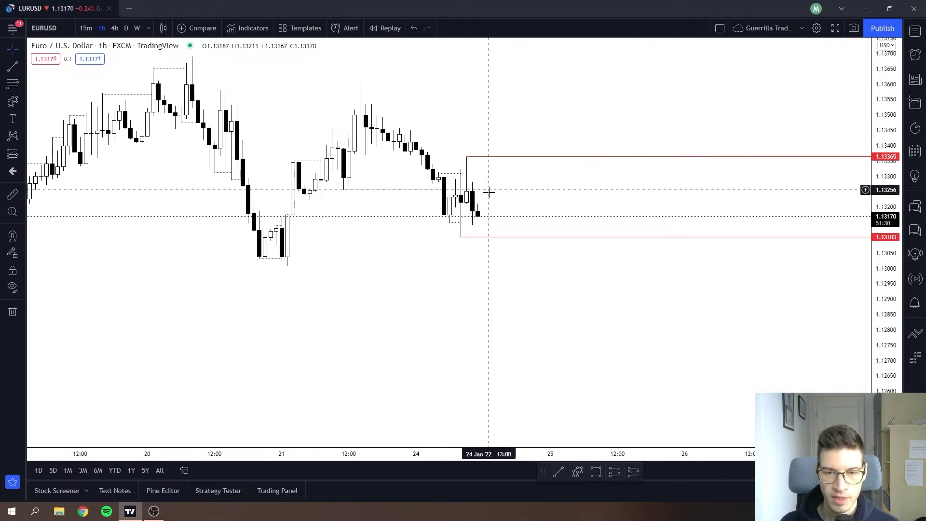
left_click(579, 473)
left_click(483, 222)
left_click(511, 375)
left_click(528, 333)
left_click(539, 346)
key("Escape")
left_click(577, 471)
left_click(488, 222)
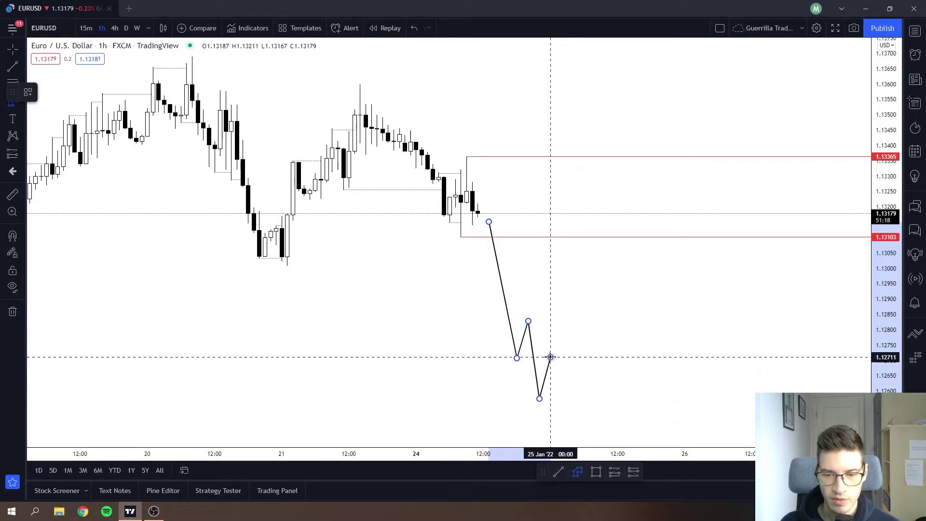
key("Escape")
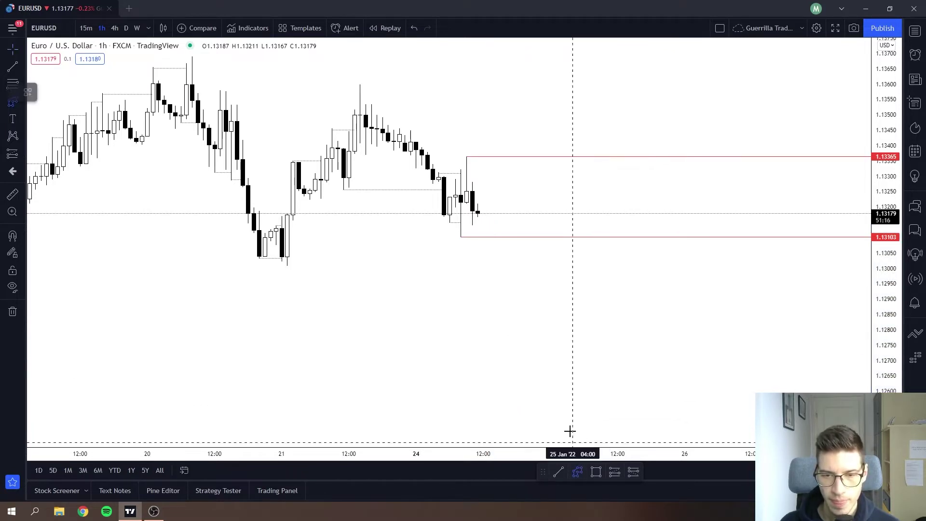
Step: Draw a polyline stepping down through the 1.13103 line to about 1.1267, retracing up near that line and falling to about 1.1279
left_click(489, 218)
left_click(516, 253)
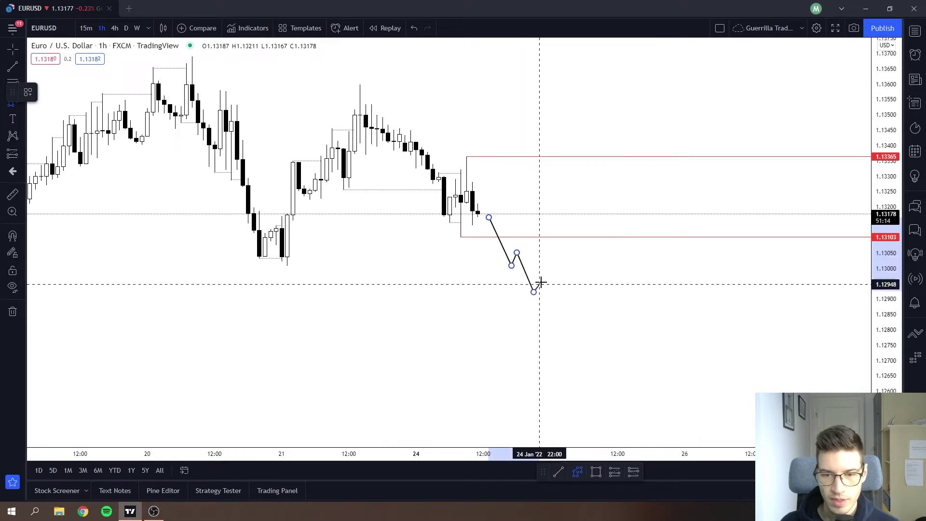
left_click(533, 292)
left_click(544, 279)
left_click(556, 323)
left_click(567, 304)
left_click(573, 342)
left_click(584, 316)
left_click(612, 370)
left_click(645, 240)
left_click(656, 310)
left_click(668, 280)
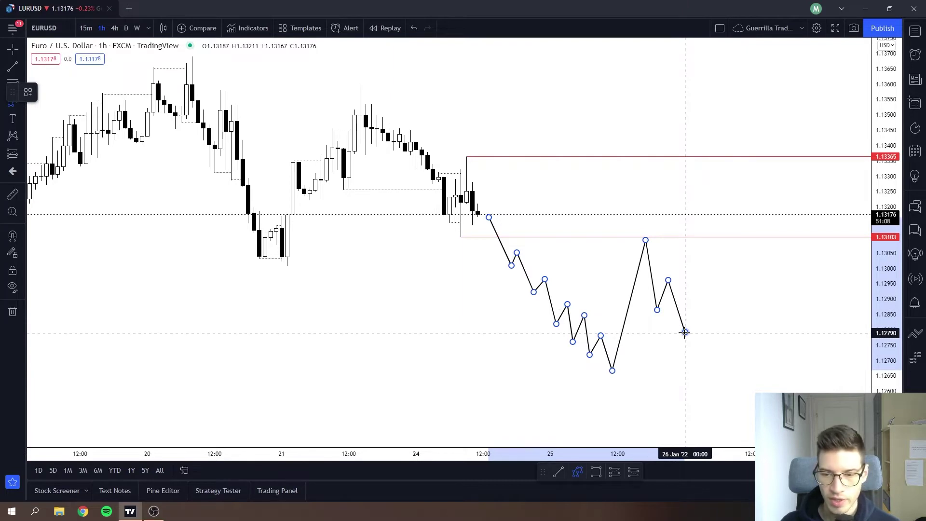
double_click(685, 333)
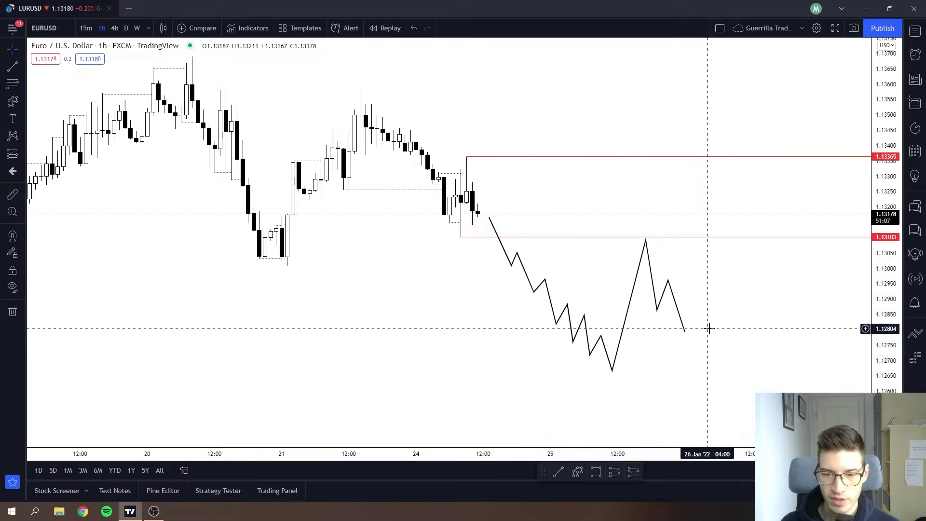
Step: Delete the finished EURUSD price path and switch the chart to EURJPY
left_click(685, 333)
key("Delete")
mouse_move(562, 289)
left_mouse_down()
mouse_move(572, 310)
mouse_move(650, 346)
left_mouse_up()
key("Down")
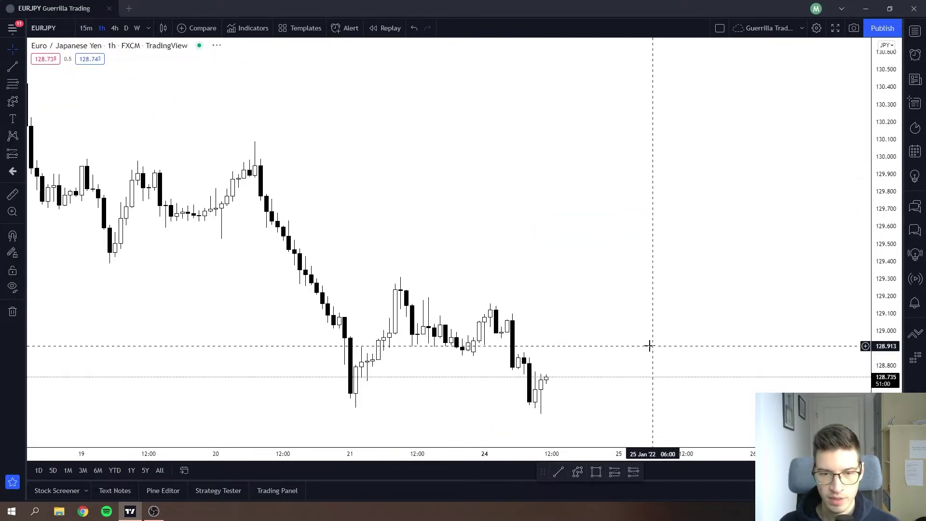
Step: Examine the EURJPY hourly decline, its swing highs and lows, and the latest candles between the red 128.878 and 128.523 lines
left_click_drag(574, 317, 607, 230)
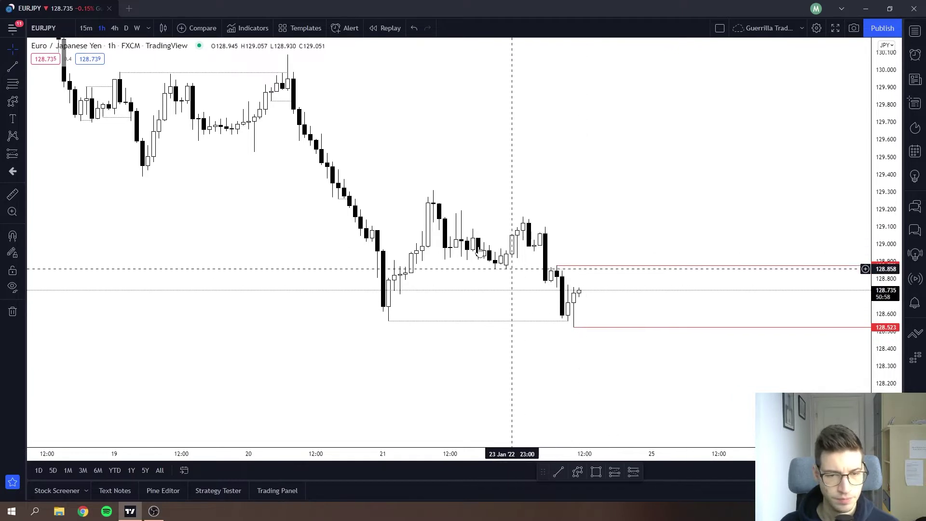
left_click_drag(499, 183, 571, 232)
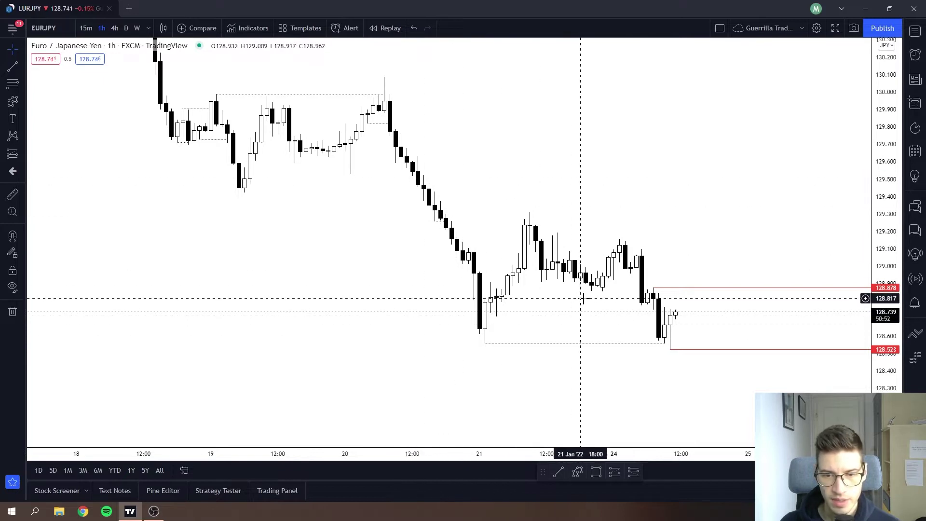
left_click_drag(504, 325, 476, 326)
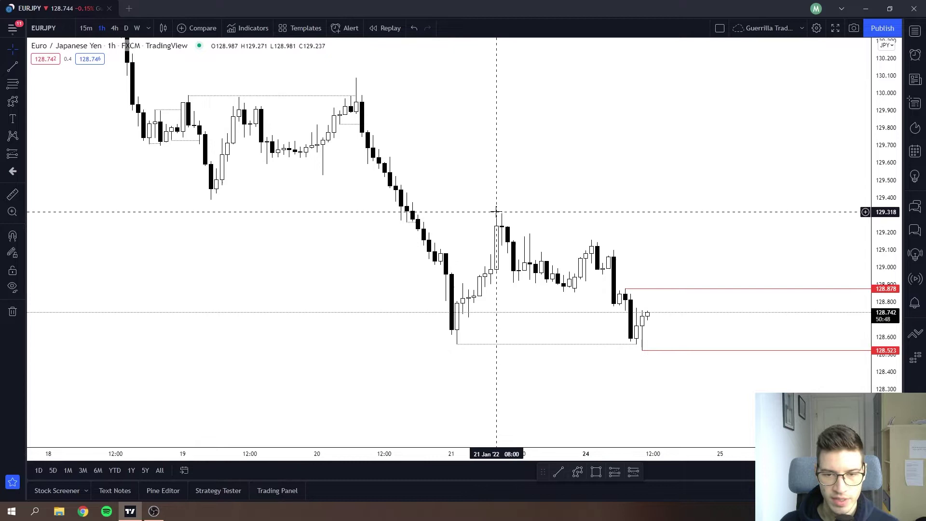
left_click_drag(568, 228, 546, 250)
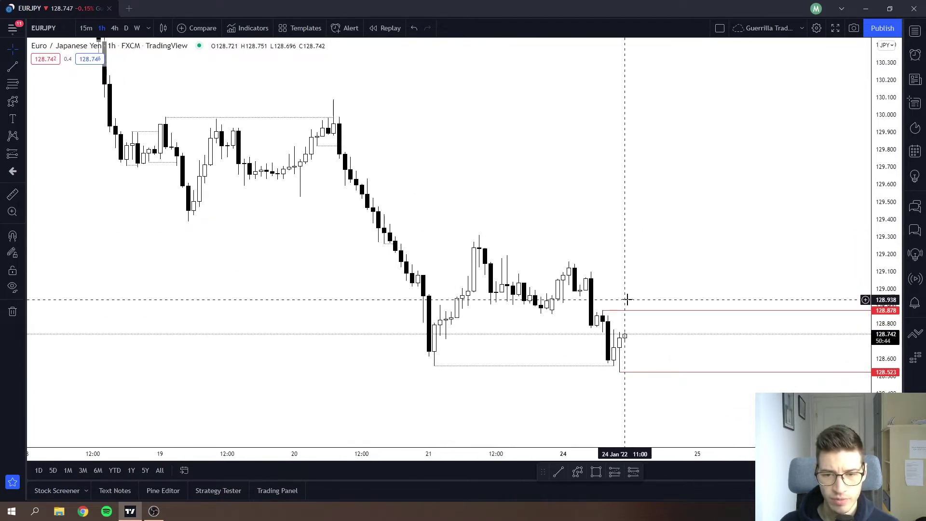
left_click_drag(659, 246, 655, 230)
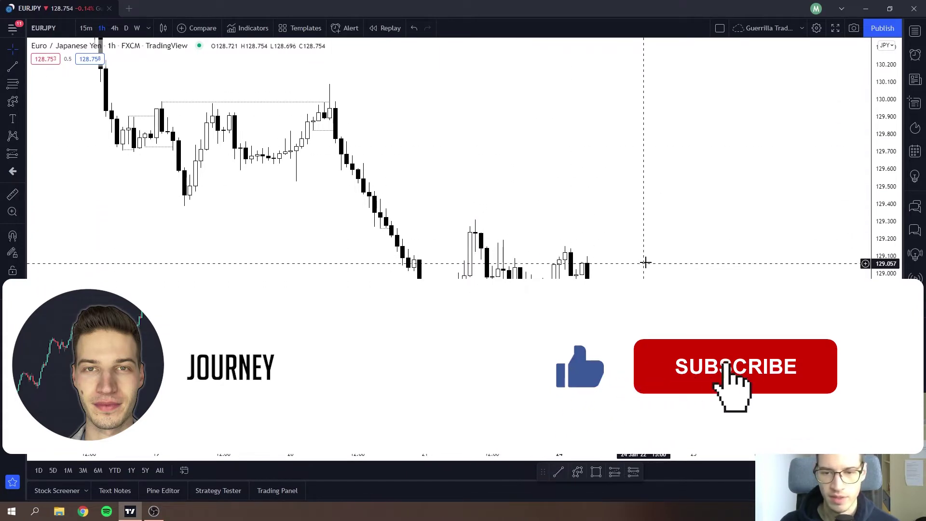
left_click_drag(645, 264, 593, 219)
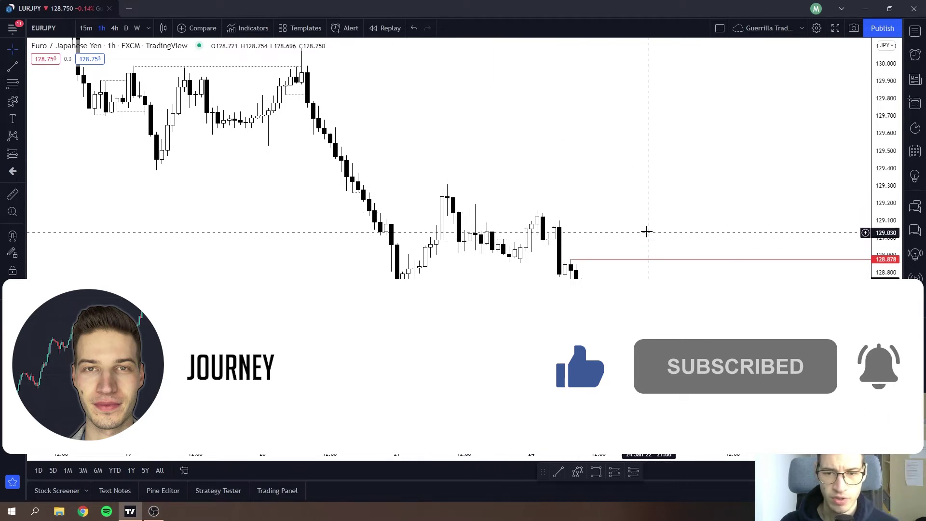
left_click_drag(646, 233, 574, 234)
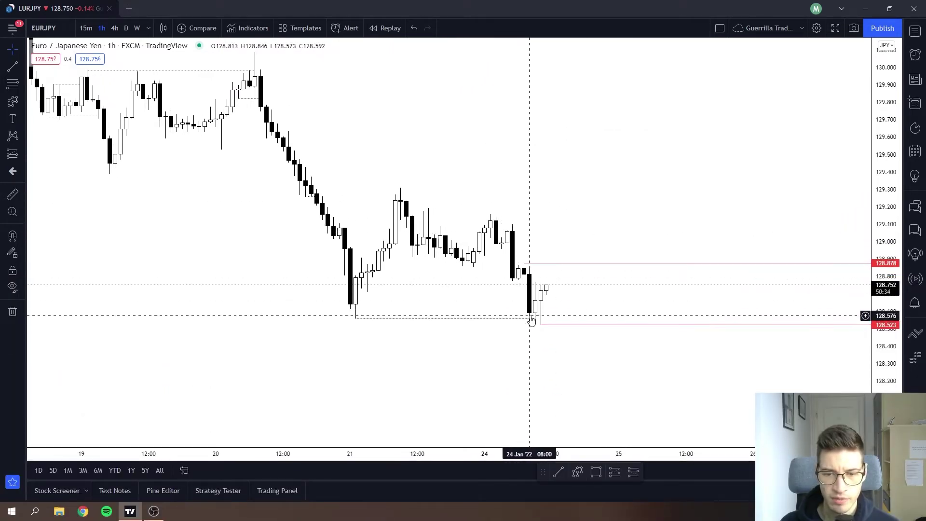
left_click_drag(622, 291, 571, 309)
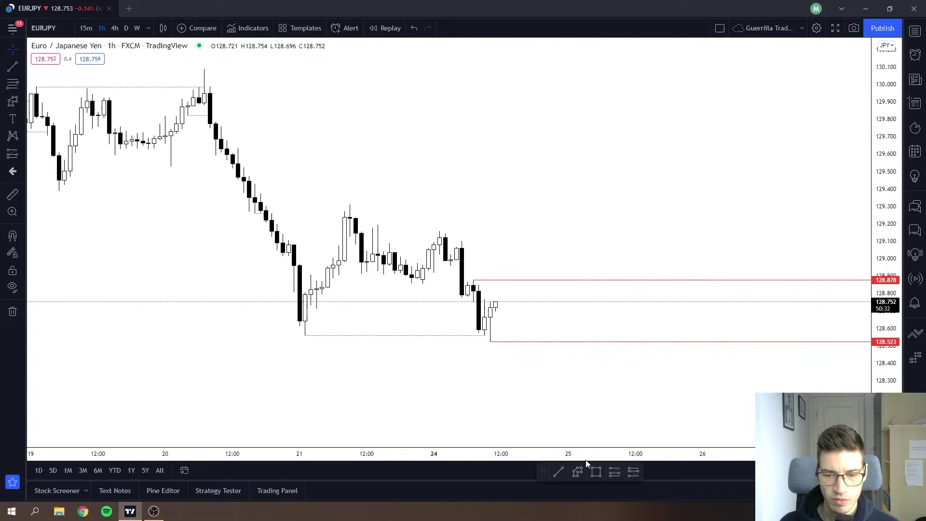
Step: Try a polyline price path rising past the 128.878 line to about 129.27, stepping down to about 128.54 and climbing to about 129.23
left_click(512, 255)
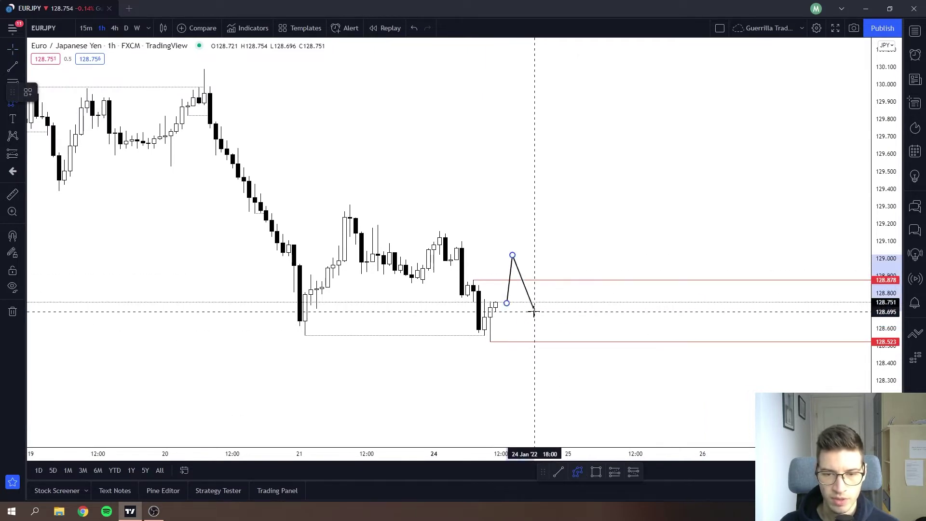
left_click(534, 268)
left_click(551, 213)
left_click(568, 242)
left_click(585, 211)
left_click(602, 273)
left_click(618, 256)
left_click(635, 305)
left_click(652, 287)
left_click(663, 337)
left_click(686, 303)
left_click(697, 322)
left_click(725, 259)
left_click(741, 295)
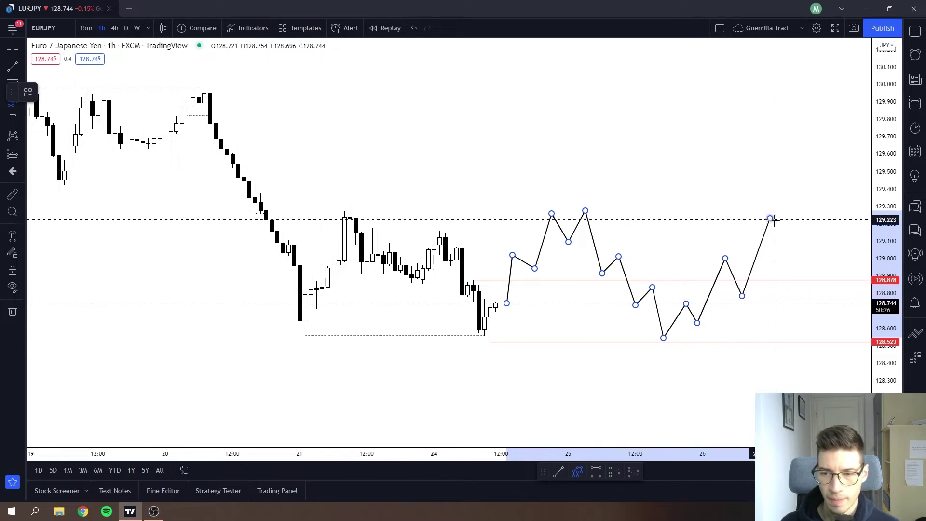
key("Escape")
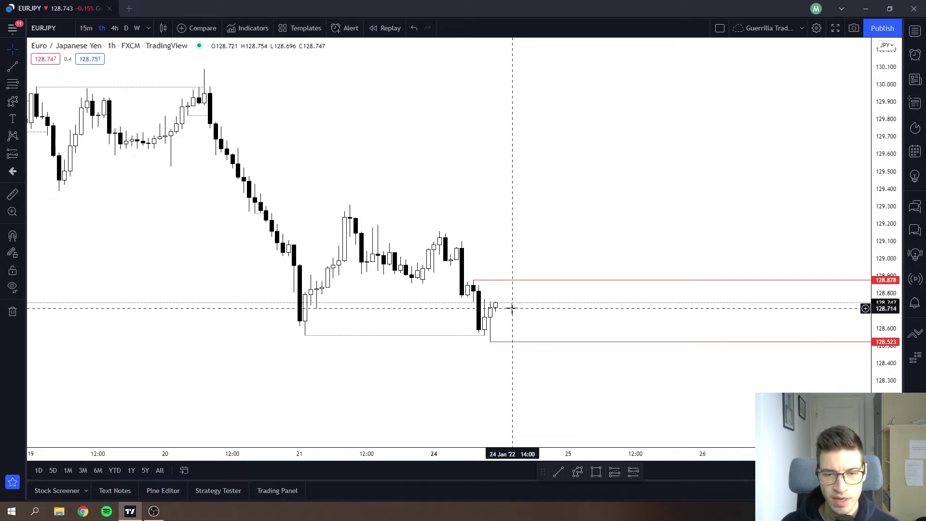
Step: Draw a polyline price path shooting up through the 128.878 line to about 129.56 and stepping down to about 129.18
left_click(579, 473)
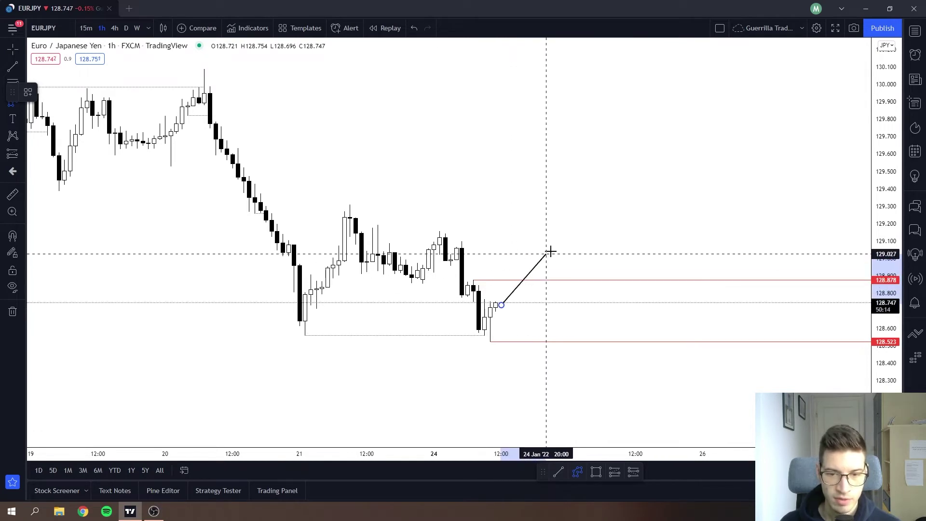
left_click(551, 201)
left_click(562, 188)
left_click(574, 227)
left_click(617, 233)
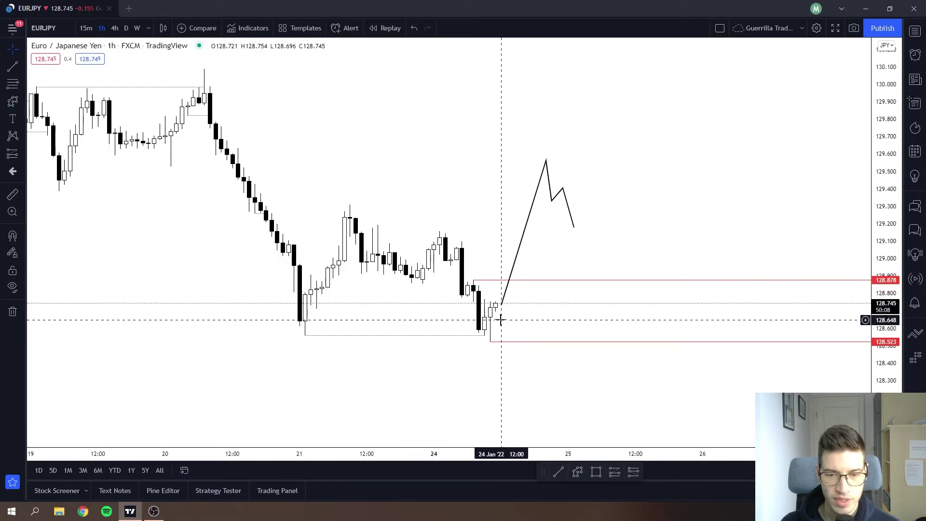
Step: Draw a rectangle just beneath the 21 and 24 January lows, spanning about 128.53 to 128.38
left_click_drag(574, 321, 563, 333)
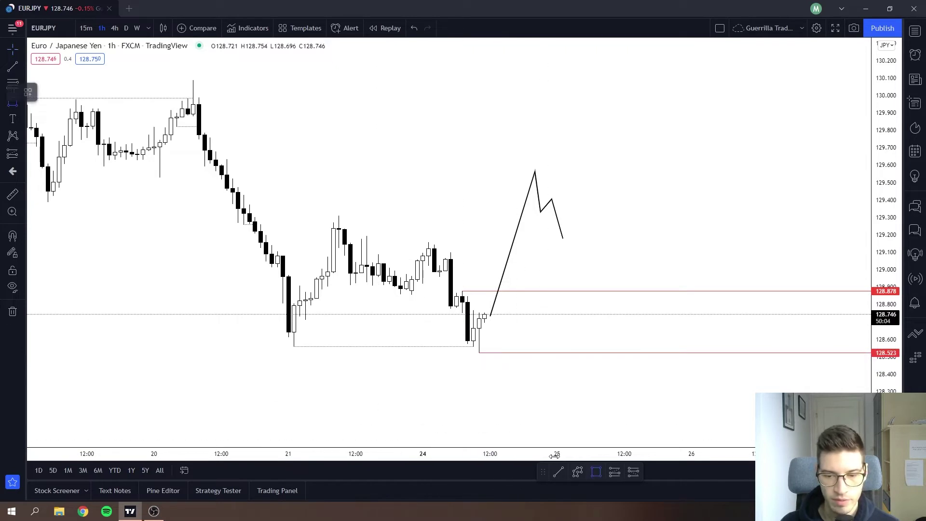
mouse_move(284, 351)
left_mouse_down()
mouse_move(413, 378)
mouse_move(473, 378)
left_mouse_up()
left_click(487, 381)
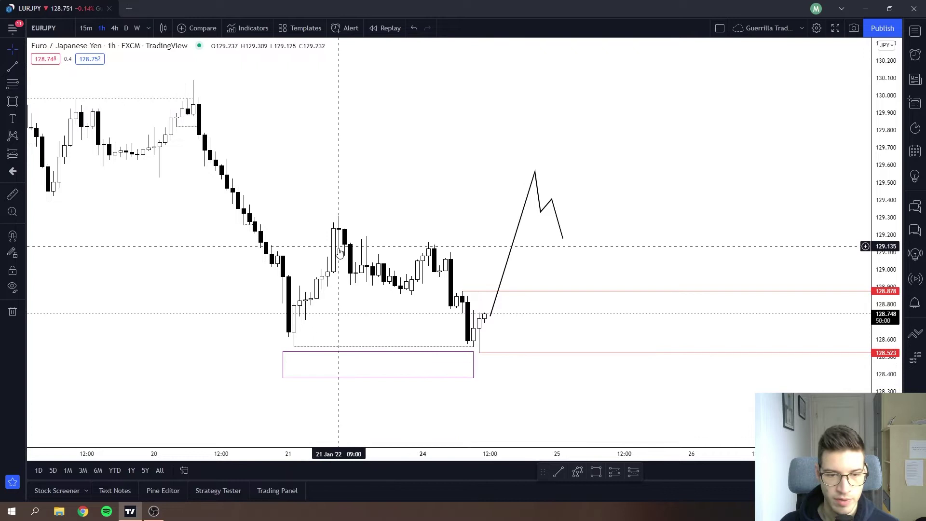
Step: Delete the rectangle beneath the lows and the peaked price path
left_click(473, 366)
key("Delete")
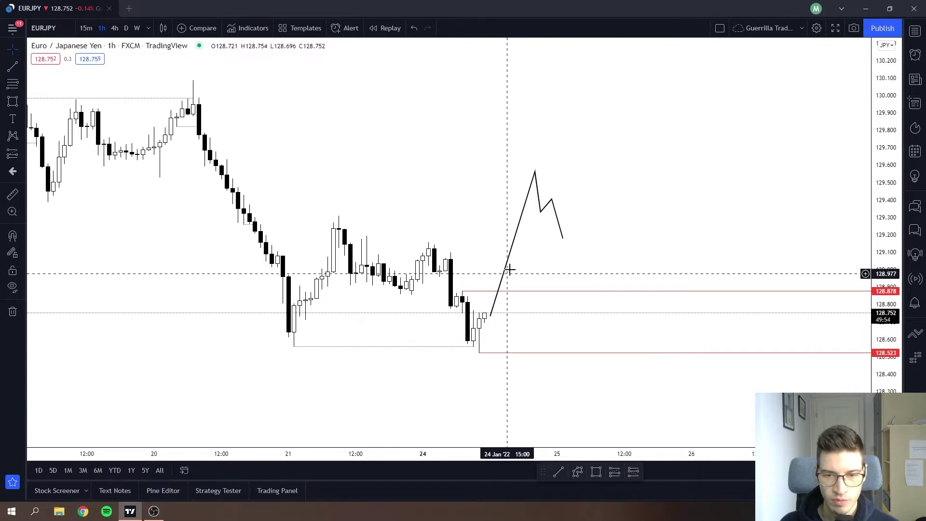
left_click(535, 173)
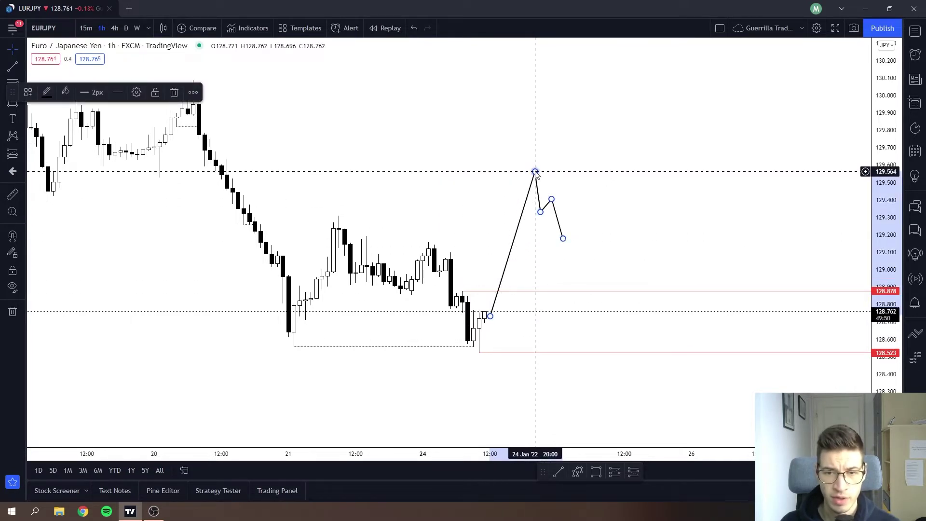
key("Delete")
Step: Try a polyline zigzagging below the 128.523 line to about 128.29, spiking to about 129.13 and stepping down to about 128.41
left_click(578, 474)
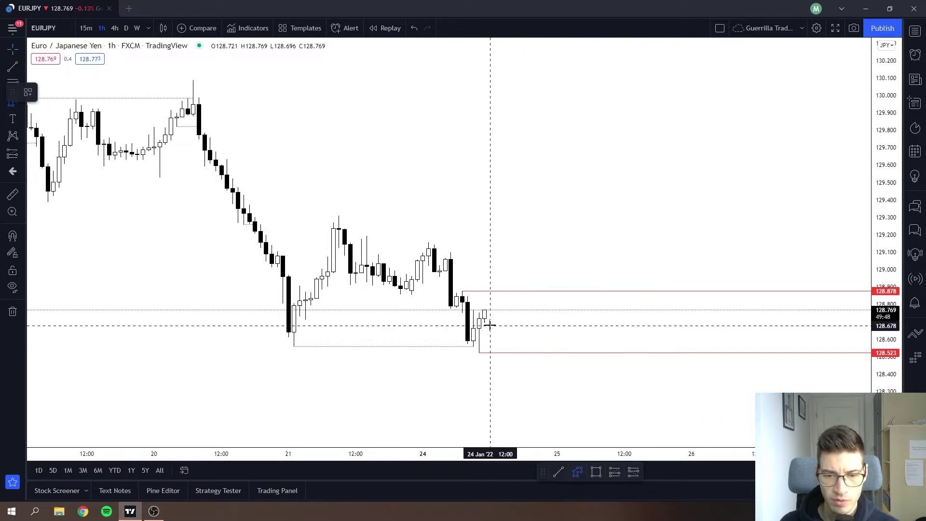
left_click(495, 312)
left_click(512, 368)
left_click(529, 336)
left_click(540, 373)
left_click(573, 364)
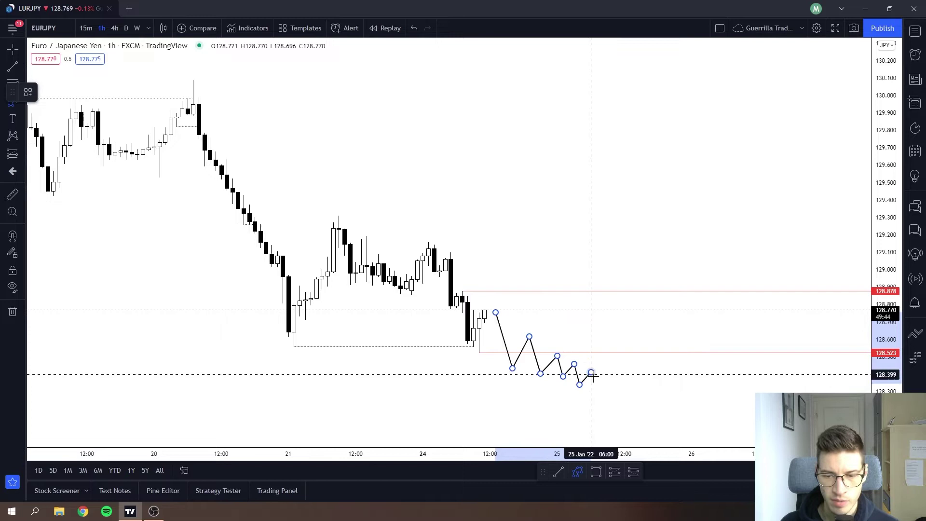
left_click(596, 393)
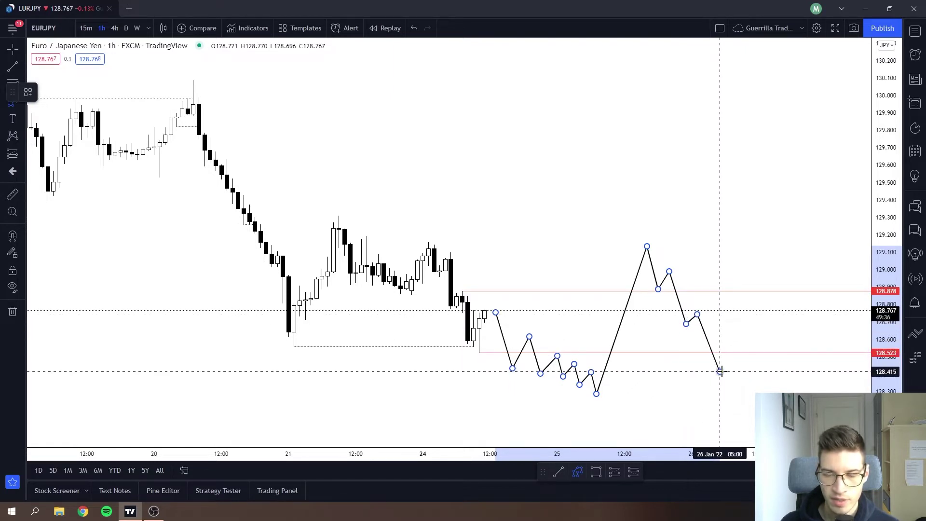
key("Escape")
Step: Try a stair-stepping polyline climbing past the 128.878 line to about 129.54, dropping to about 128.78 and rising to about 129.19
left_click_drag(597, 322, 593, 280)
left_click(578, 472)
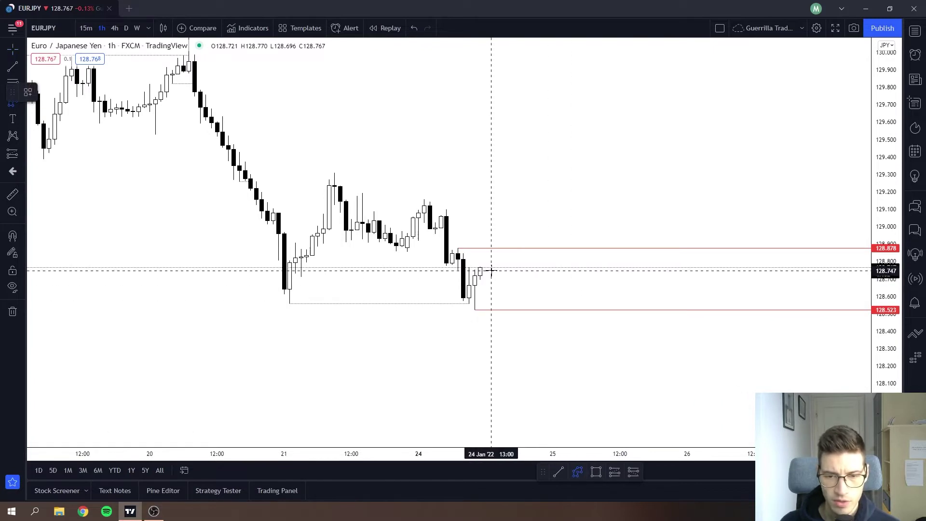
left_click(513, 231)
left_click(525, 242)
left_click(542, 210)
left_click(553, 219)
left_click(569, 171)
left_click(580, 190)
left_click(598, 147)
left_click(609, 167)
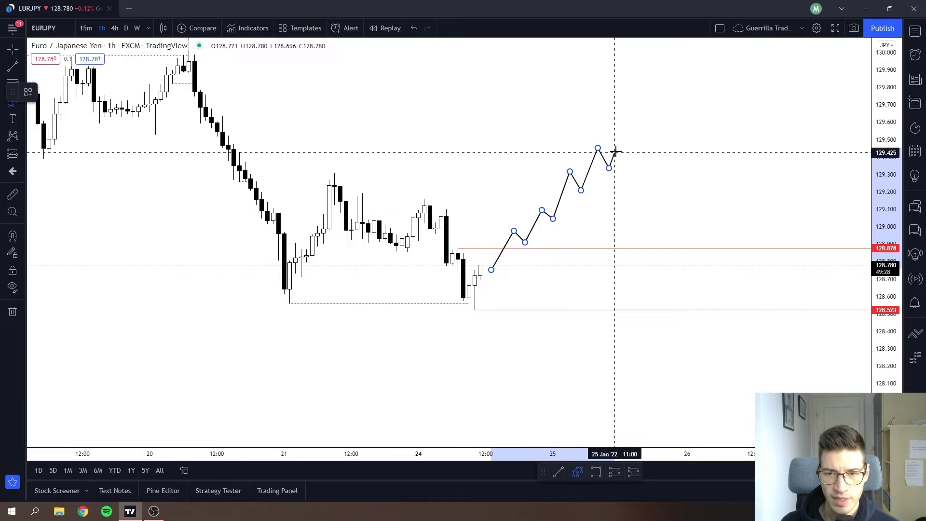
left_click(626, 131)
left_click(670, 262)
left_click(693, 207)
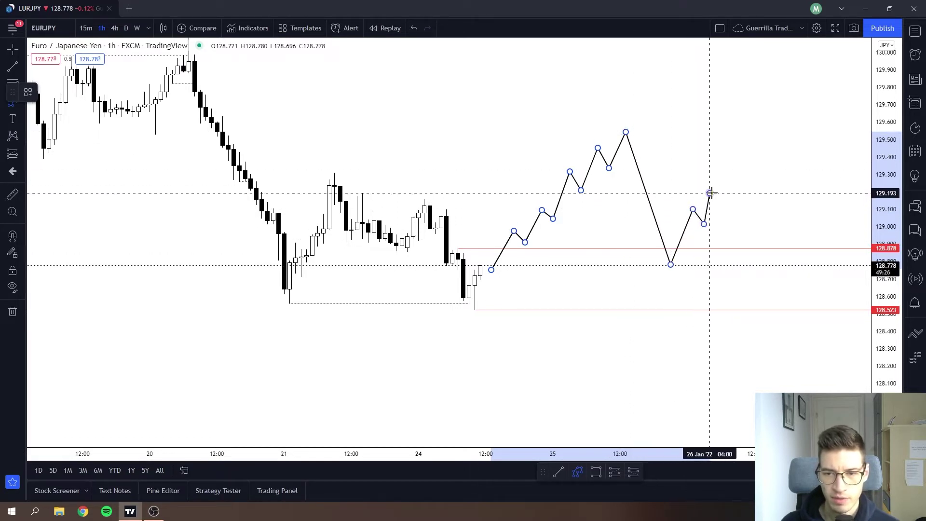
key("Escape")
Step: Try a polyline surging through the 128.878 line to about 129.44, pulling back, peaking near 129.68 and falling to about 129.43
left_click_drag(591, 288, 571, 386)
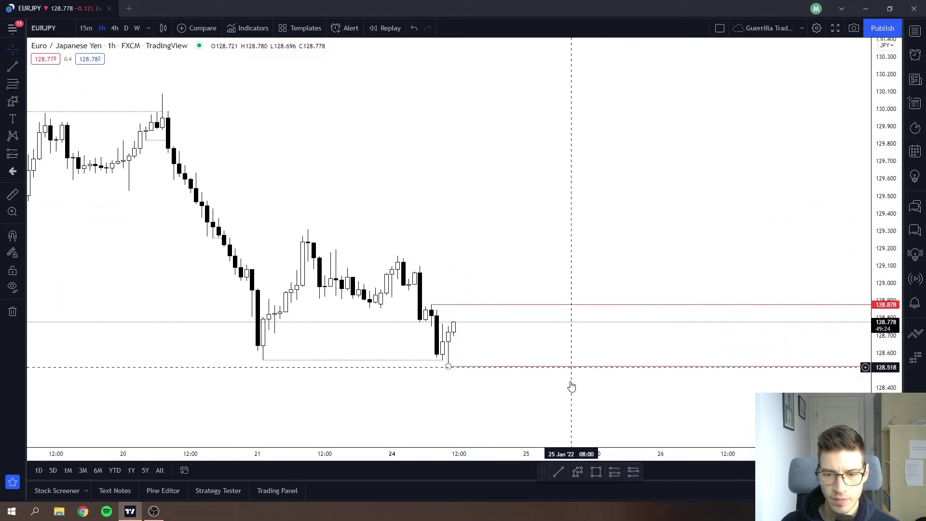
left_click(583, 475)
left_click(465, 333)
left_click(509, 207)
left_click(521, 231)
left_click(543, 164)
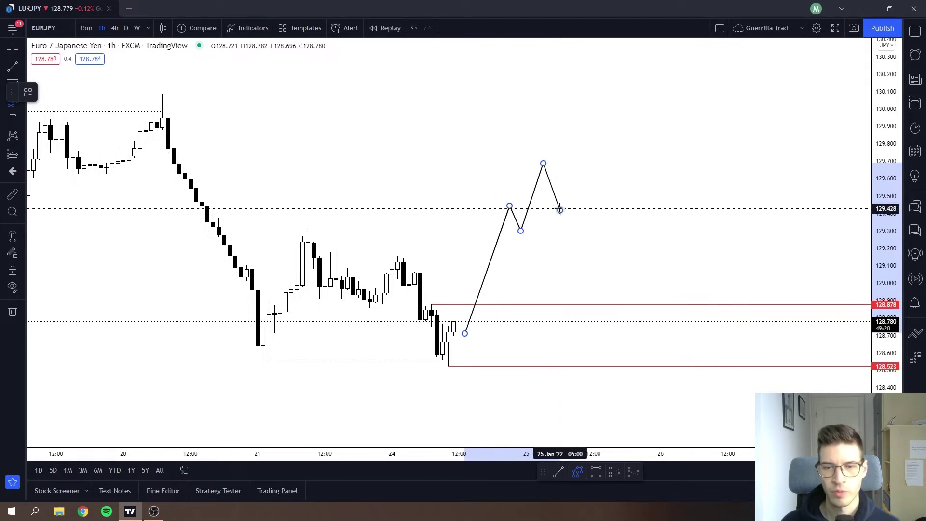
key("Escape")
Step: Try a polyline price path below the 128.523 line that steps up from about 127.87 to about 128.20
left_click_drag(548, 291, 541, 210)
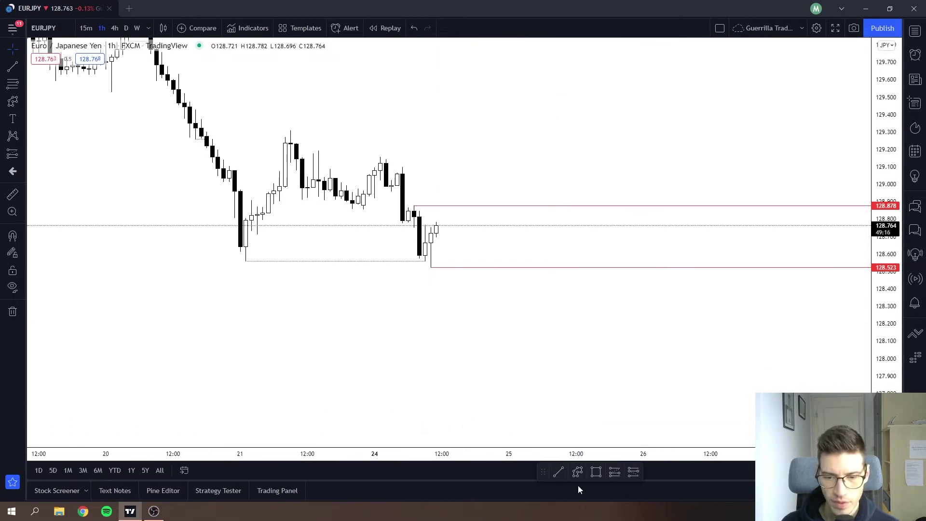
left_click(578, 472)
left_click(475, 381)
left_click(486, 347)
left_click(497, 358)
left_click(508, 323)
key("Escape")
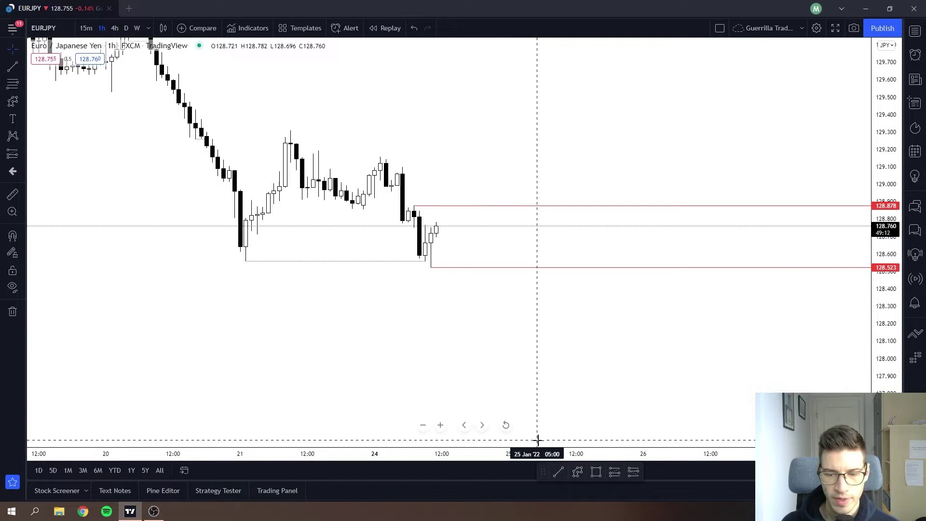
Step: Try a polyline plunging through the 128.523 line to about 127.95, bouncing to about 128.12 and falling to about 127.73
left_click(577, 472)
left_click(442, 231)
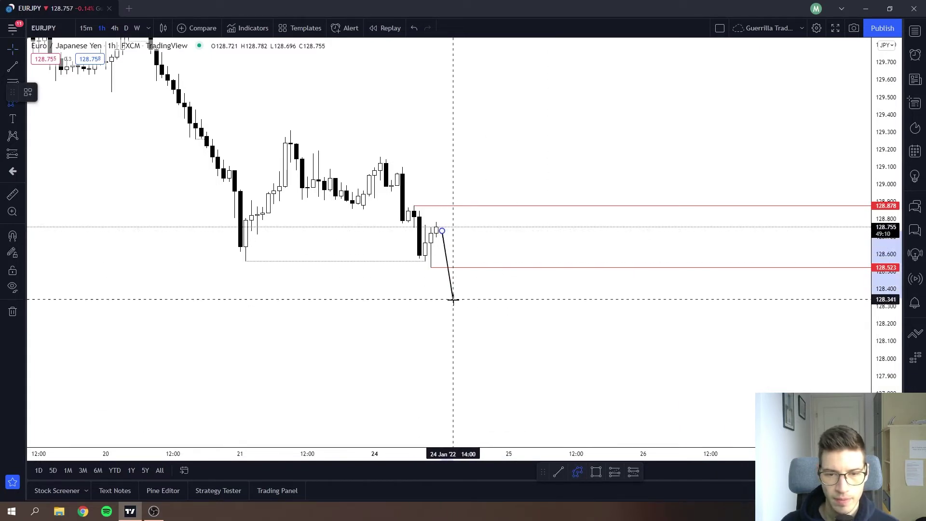
left_click(464, 366)
left_click(475, 337)
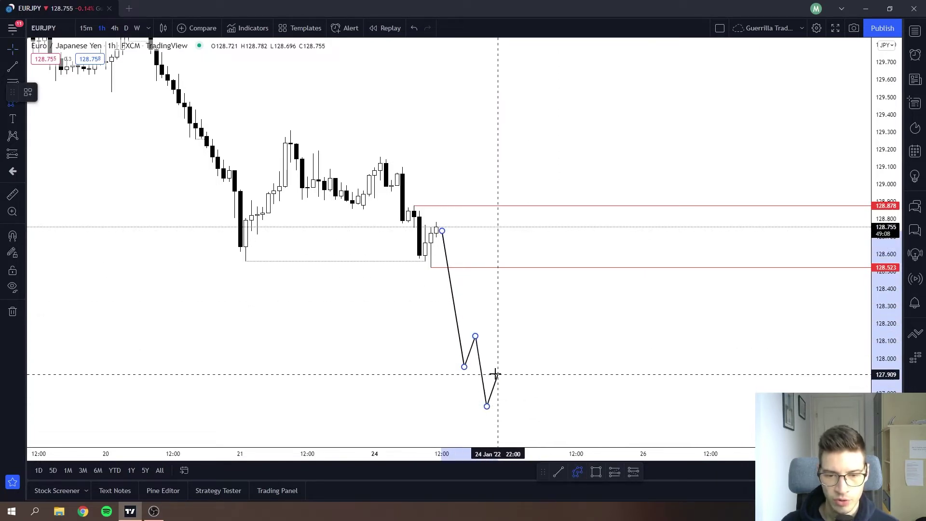
key("Escape")
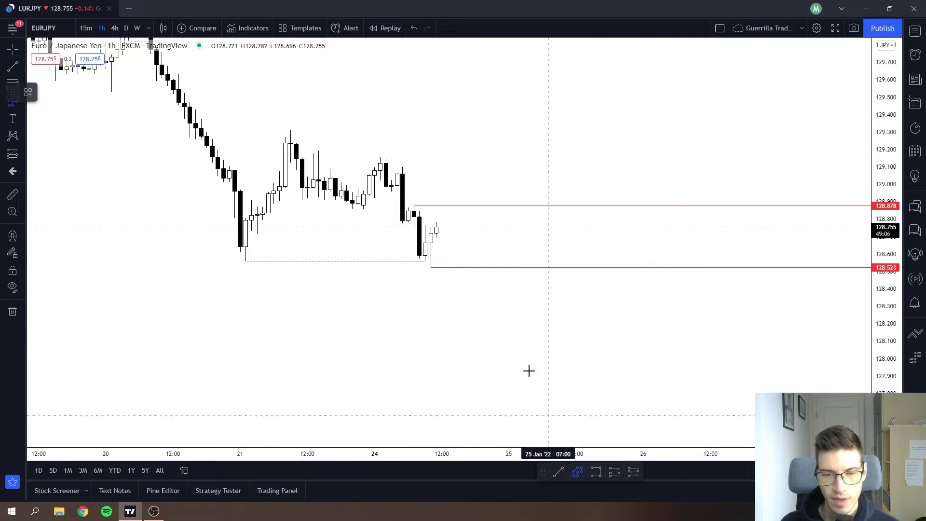
Step: Draw a polyline zigzagging around the 128.523 line, plunging to about 127.68 and recovering in steps to about 128.08
left_click(448, 230)
left_click(470, 280)
left_click(487, 247)
left_click(503, 296)
left_click(520, 259)
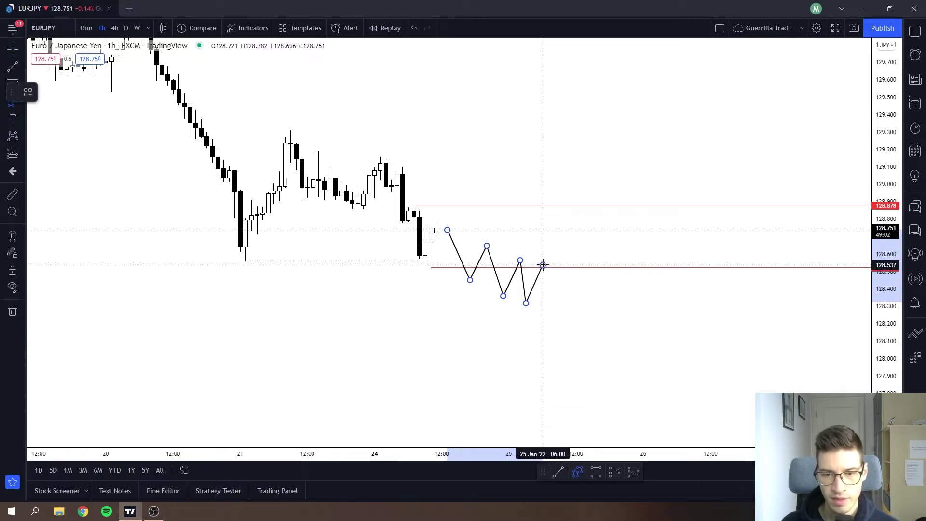
left_click(543, 265)
left_click(593, 384)
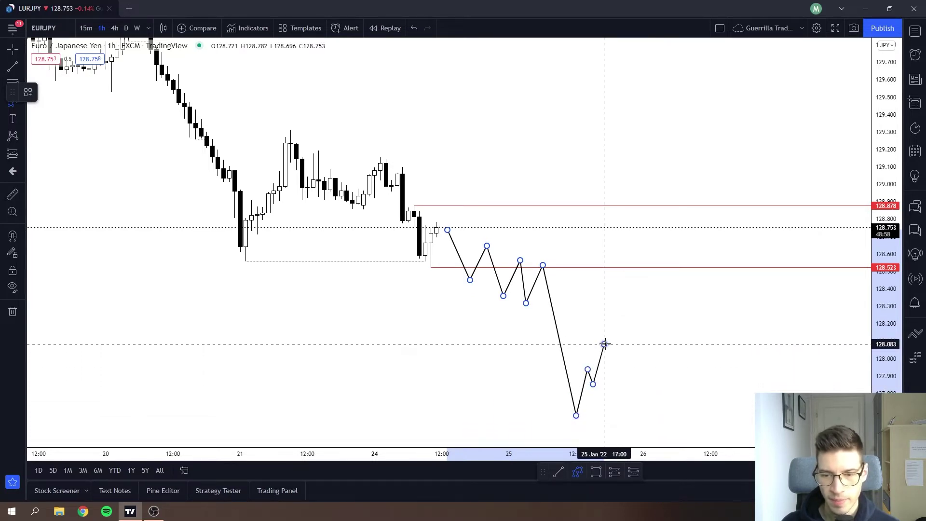
double_click(604, 344)
key("Escape")
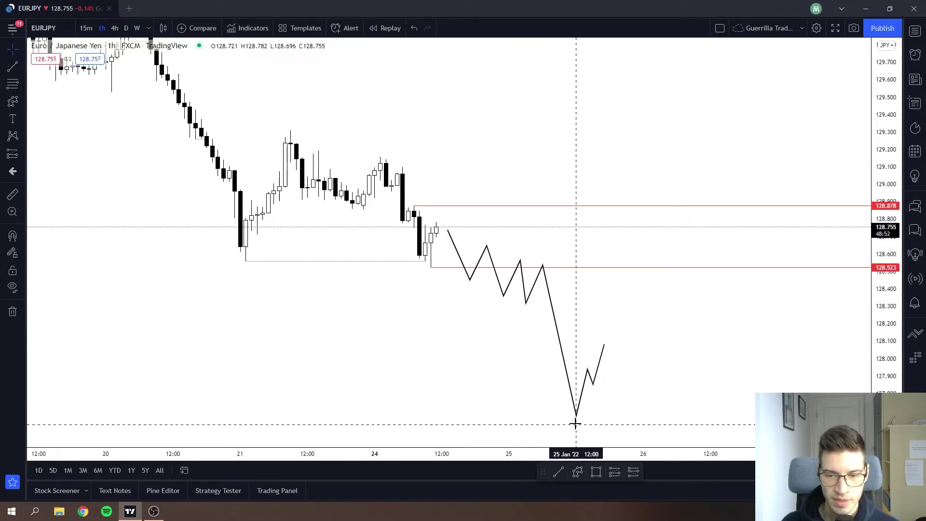
Step: Delete the plunging price path and bring the recent candles back into view
left_click(603, 343)
key("Delete")
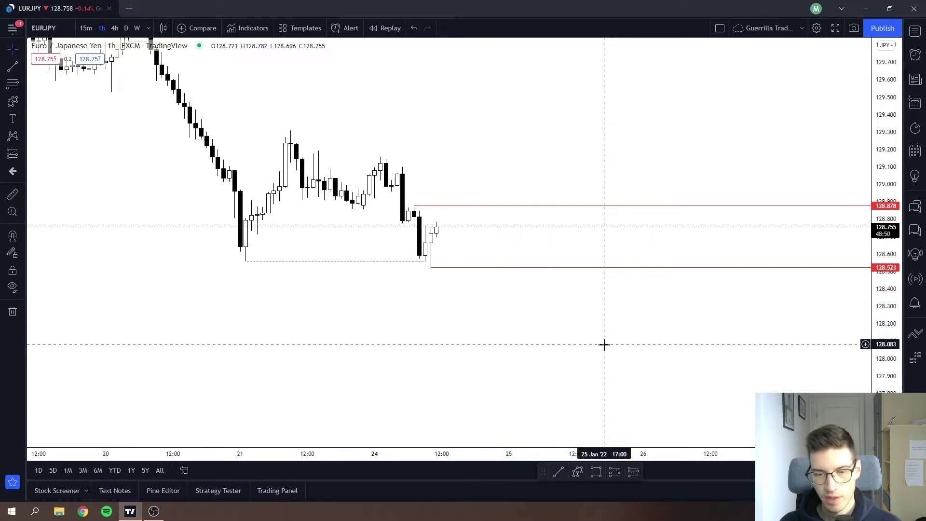
left_click_drag(475, 295, 524, 384)
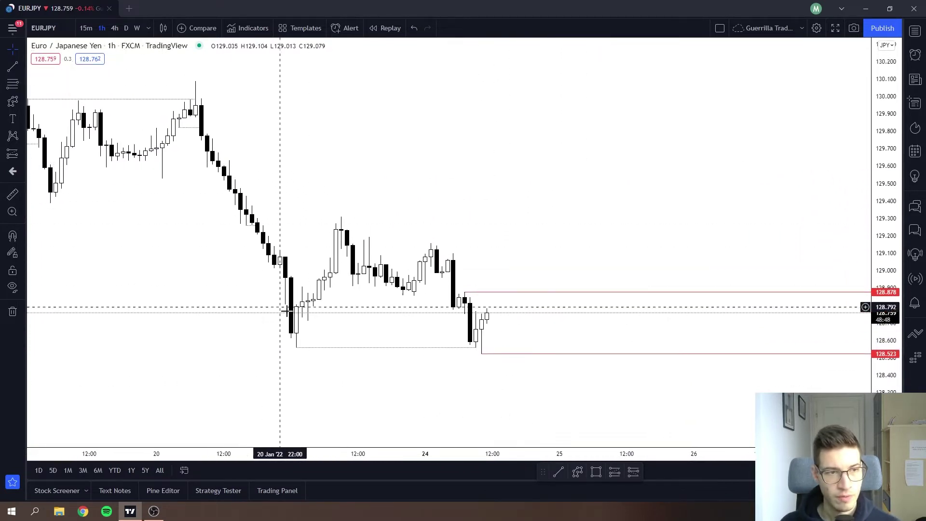
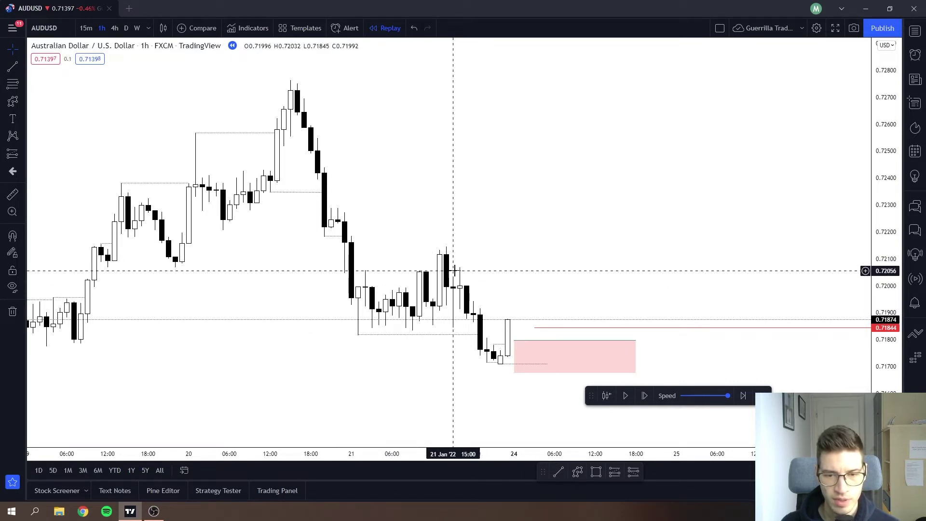
Step: Try two parallel descending trend lines around the recent low candles, the upper one from about 0.71873 to about 0.71728
left_click_drag(581, 227, 573, 233)
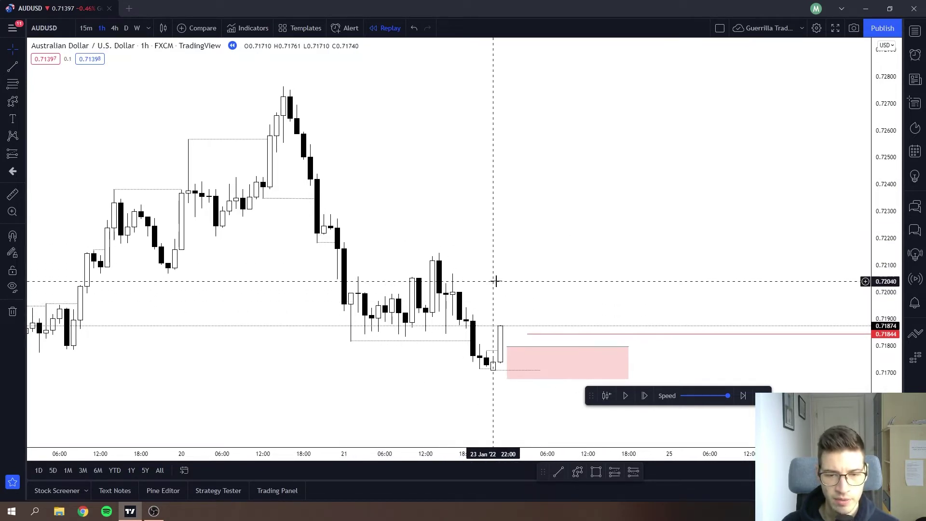
left_click_drag(481, 284, 472, 247)
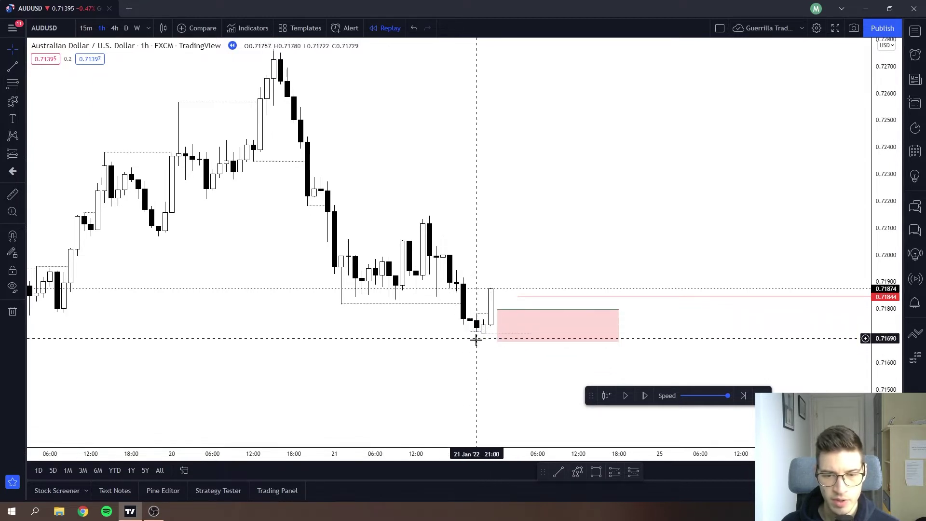
left_click(563, 473)
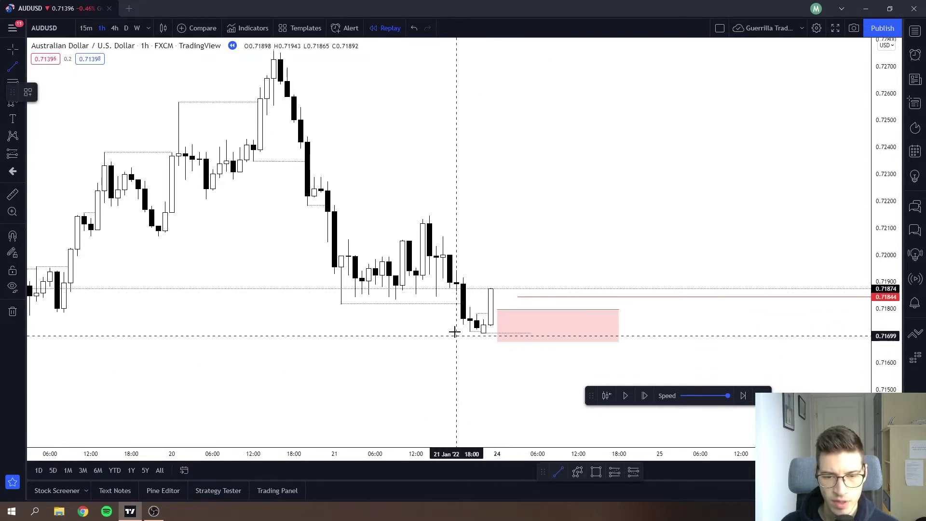
mouse_move(452, 327)
left_mouse_down()
mouse_move(488, 355)
mouse_move(499, 316)
left_mouse_up()
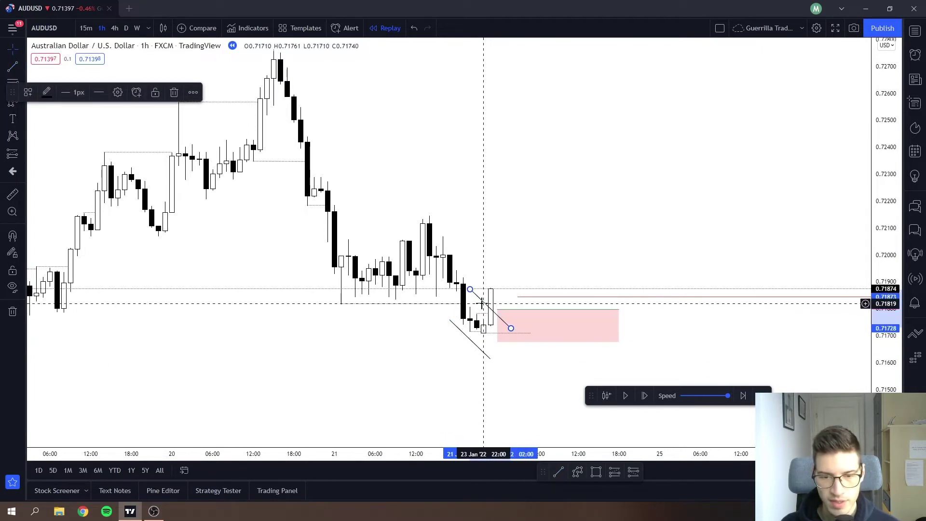
key("Delete")
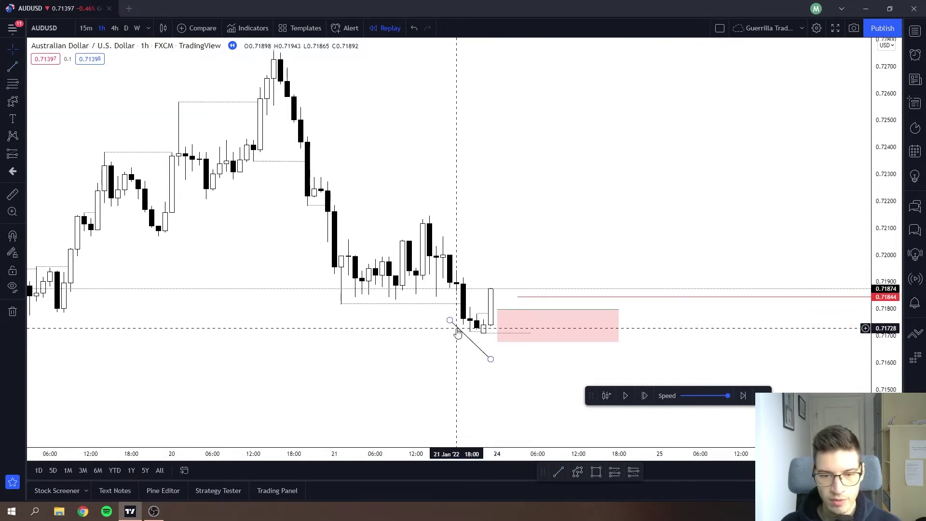
left_click(458, 332)
key("Delete")
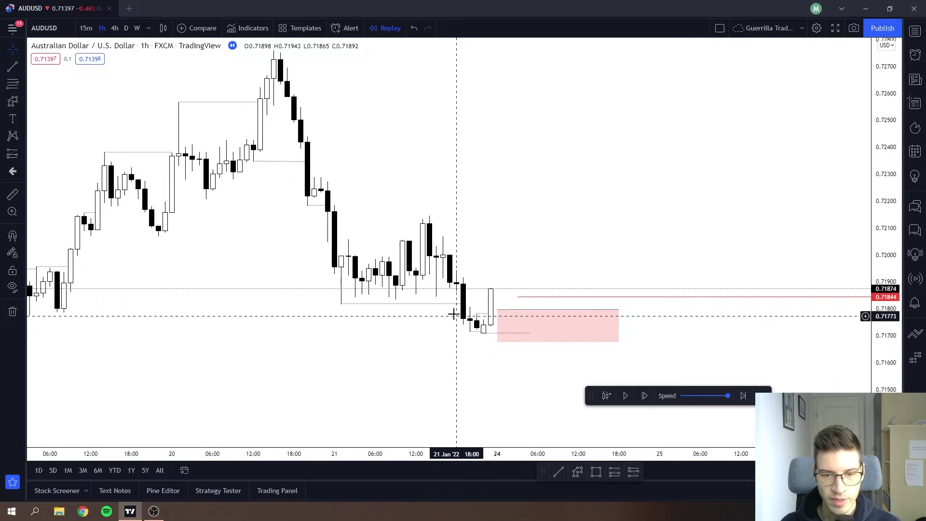
Step: Draw one rectangle just above the 21 January consolidation at about 0.7215 to 0.7222 and another just below it
left_click(594, 472)
mouse_move(334, 308)
left_mouse_down()
mouse_move(450, 328)
mouse_move(439, 327)
mouse_move(472, 202)
mouse_move(464, 208)
left_mouse_up()
left_click(485, 243)
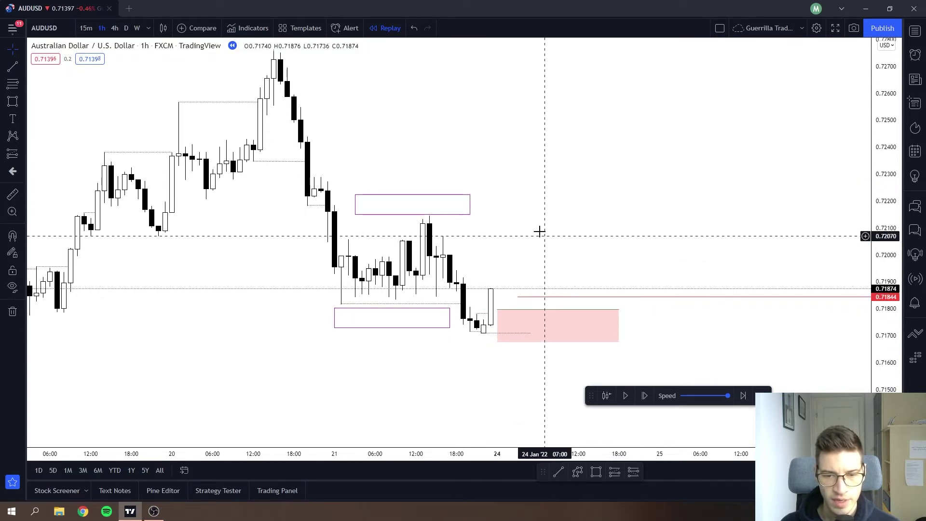
Step: Delete the two rectangles above and below the 21 January consolidation
mouse_move(525, 309)
left_click(470, 204)
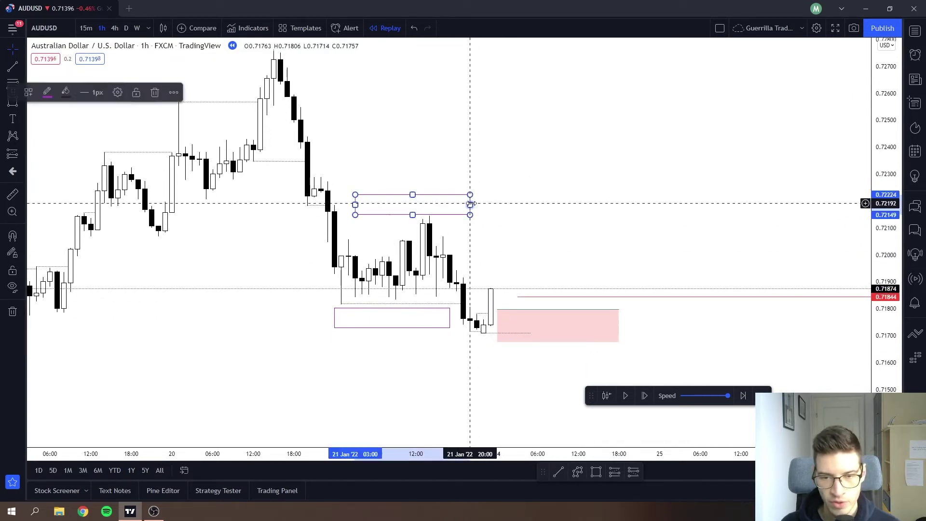
key("Delete")
left_click(449, 317)
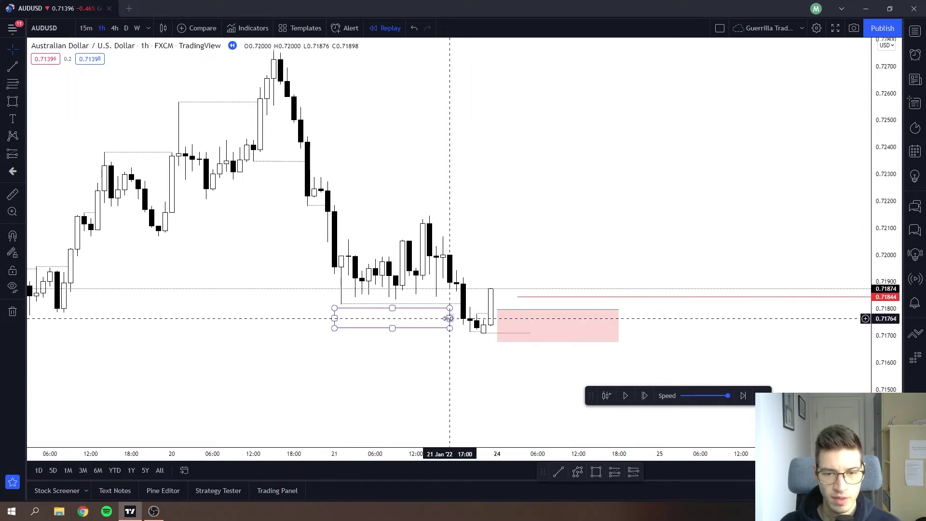
key("Delete")
Step: Advance the replay candle by candle until price breaks down through the pink position zone below the 0.71844 line
mouse_move(500, 310)
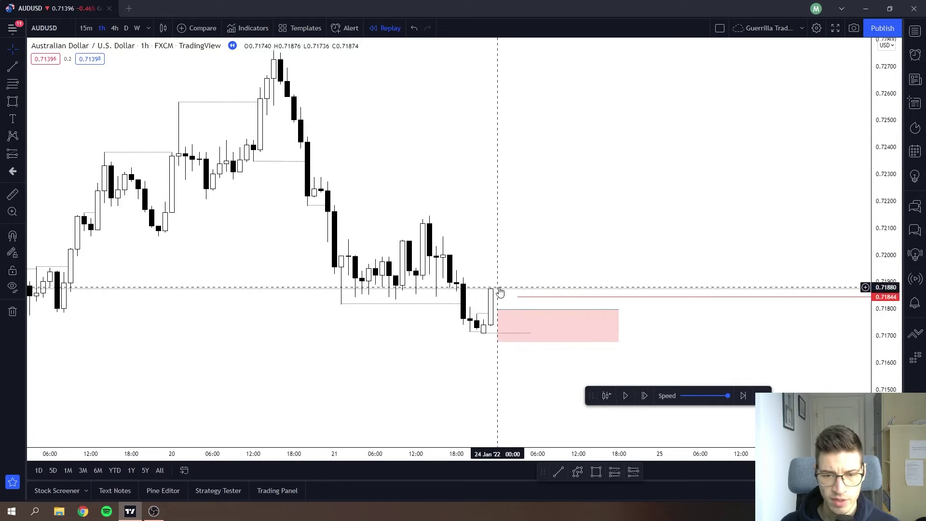
left_click_drag(534, 232, 540, 248)
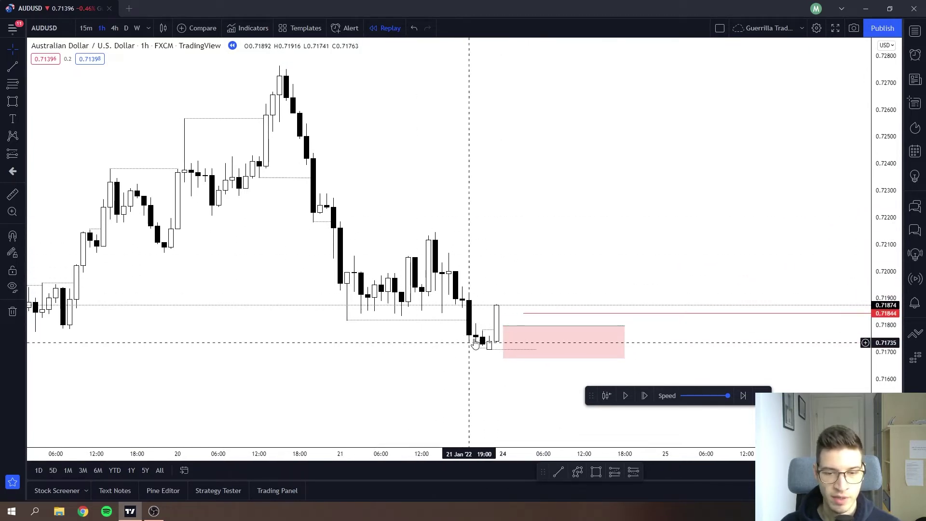
left_click_drag(551, 249, 543, 252)
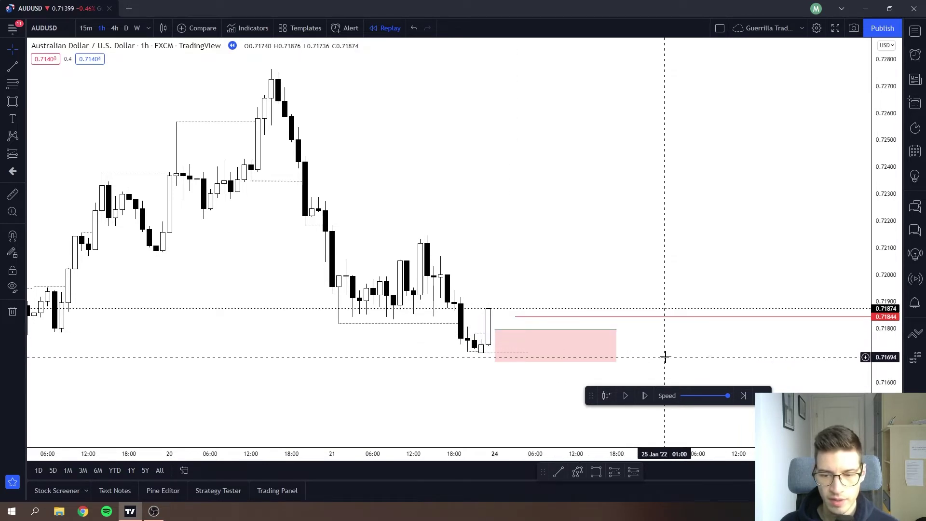
left_click_drag(664, 357, 659, 357)
key("shift+Right")
key("shift+Right")
key("shift+Right")
key("shift+Right")
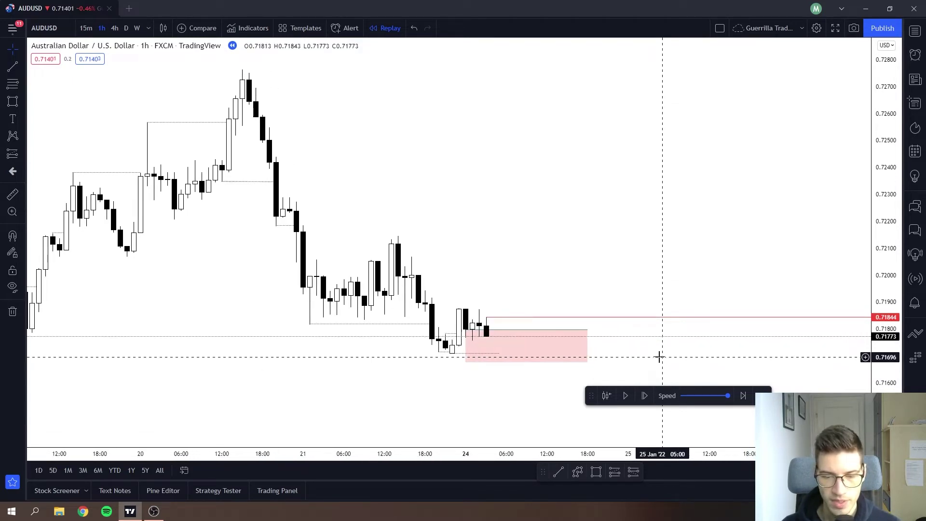
key("shift+Right")
key("shift+Right")
key("shift+Right")
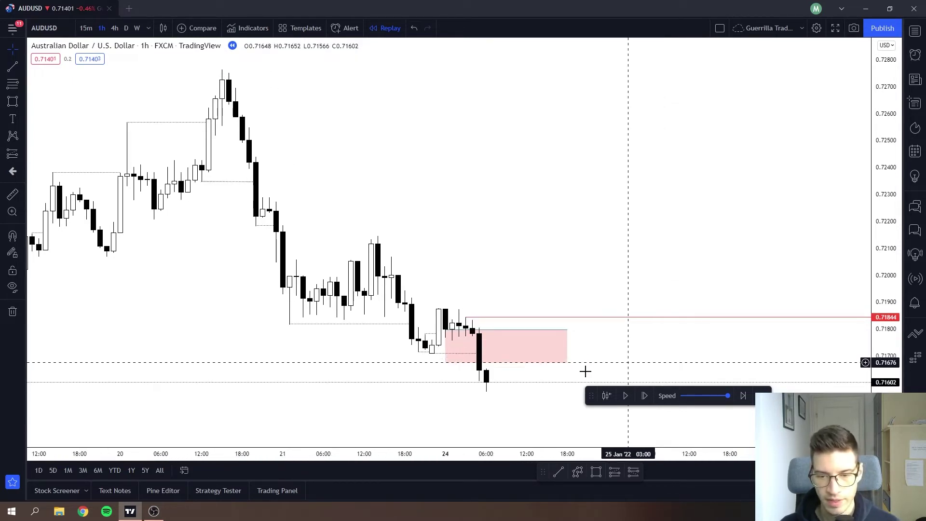
Step: Delete the long position drawing with its entry at 0.71800
left_click(569, 340)
left_click(567, 330)
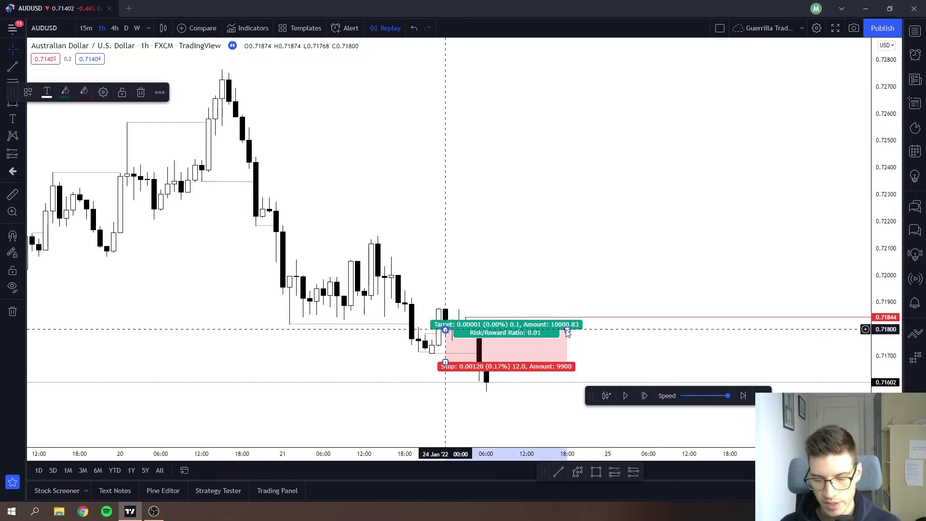
key("Delete")
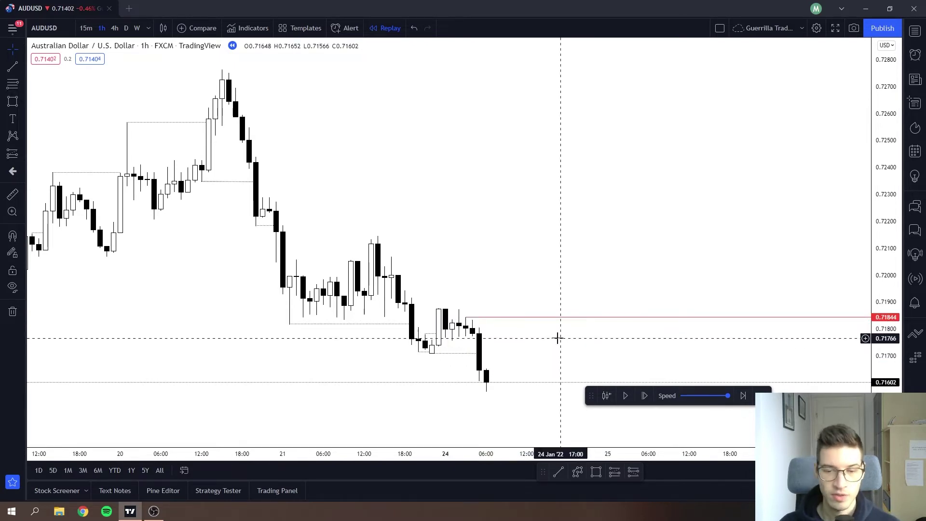
Step: Exit replay mode and bring the latest candles between the two red structure lines into view
left_click(765, 391)
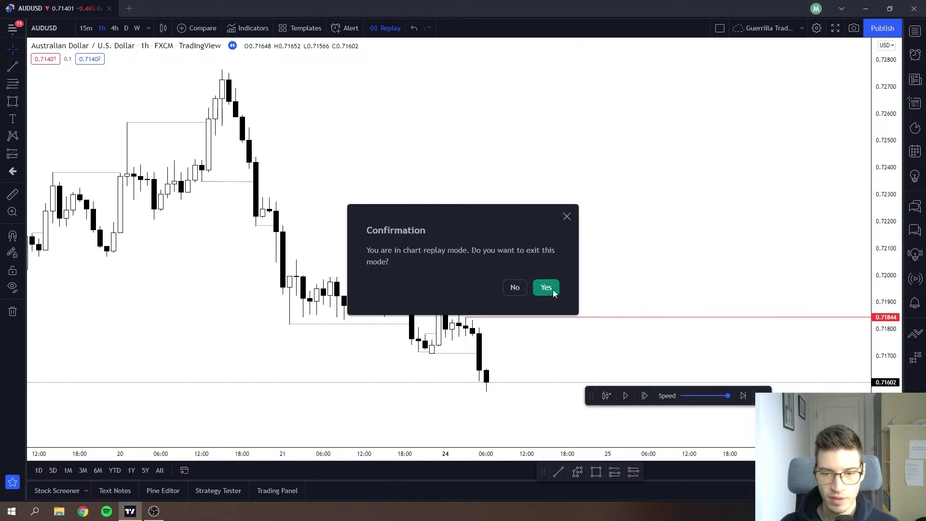
left_click(545, 286)
left_click_drag(689, 372, 506, 306)
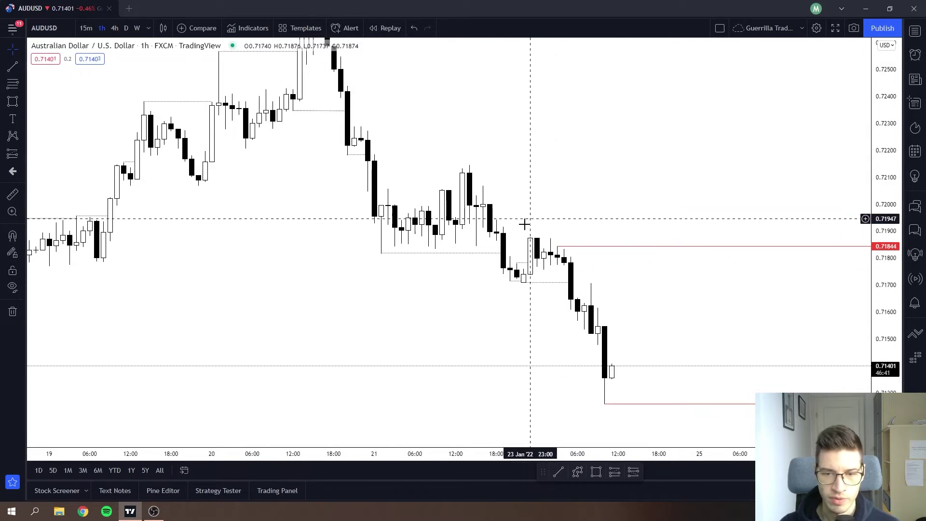
left_click_drag(675, 294, 581, 293)
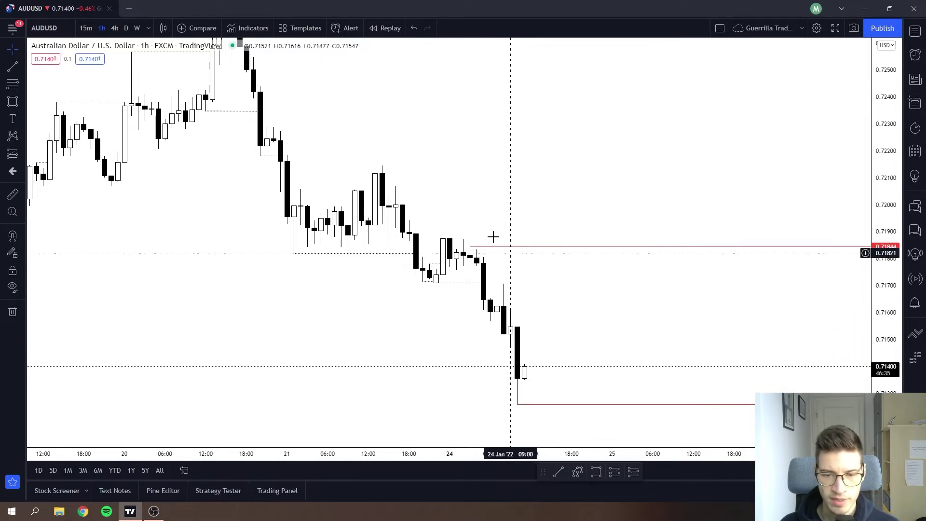
left_click_drag(590, 361, 591, 320)
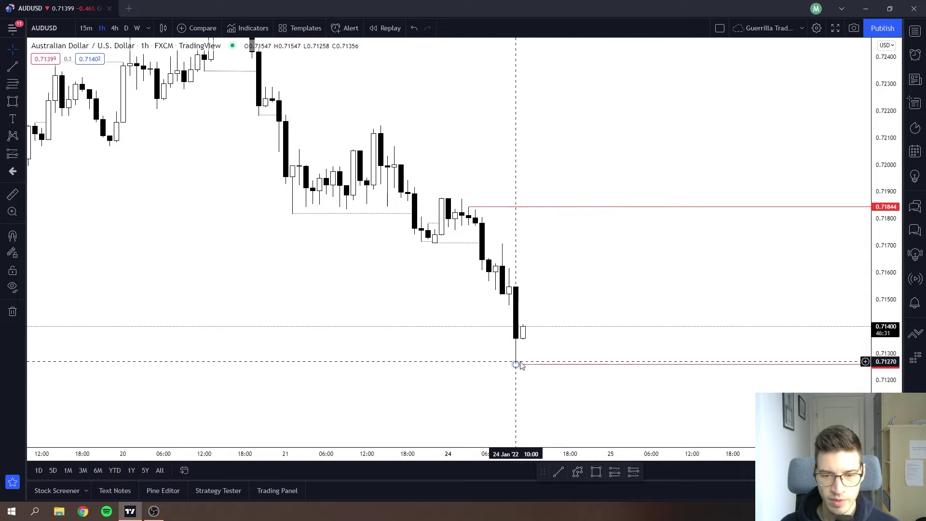
Step: Try a polyline price path moving sideways just above the 0.71258 line and rising to about 0.7145
left_click_drag(603, 339, 536, 354)
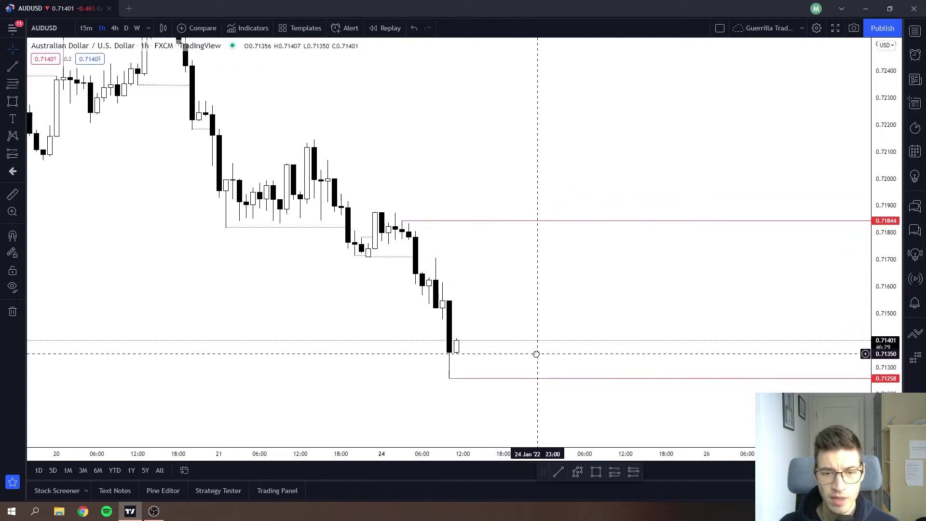
left_click(577, 471)
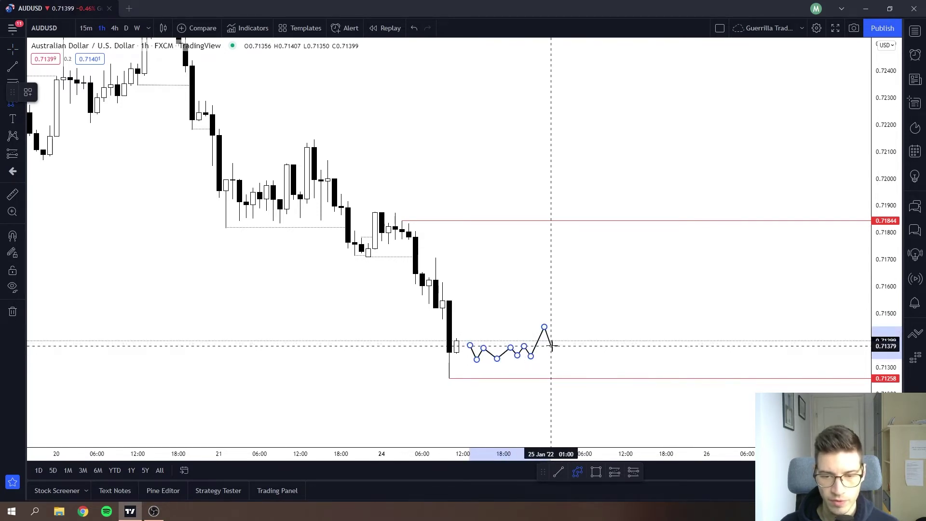
key("Escape")
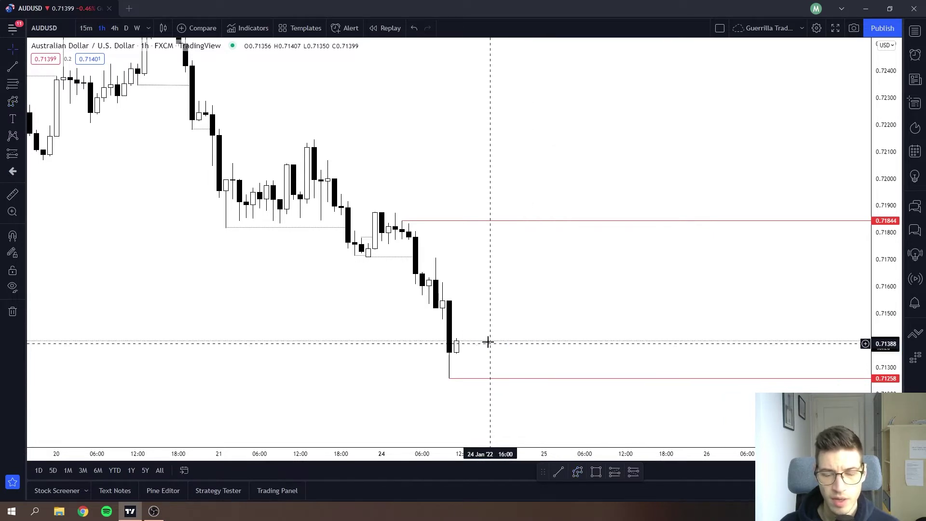
Step: Draw a polyline rising from about 0.7140 to about 0.7179 and zigzagging down to about 0.7171 beneath the 0.71844 line
left_click_drag(574, 281, 736, 331)
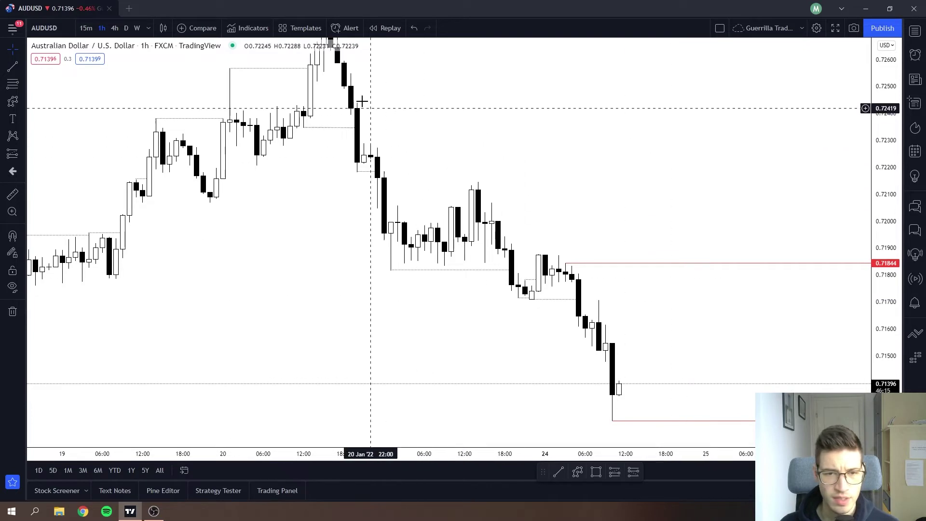
left_click_drag(665, 205, 632, 191)
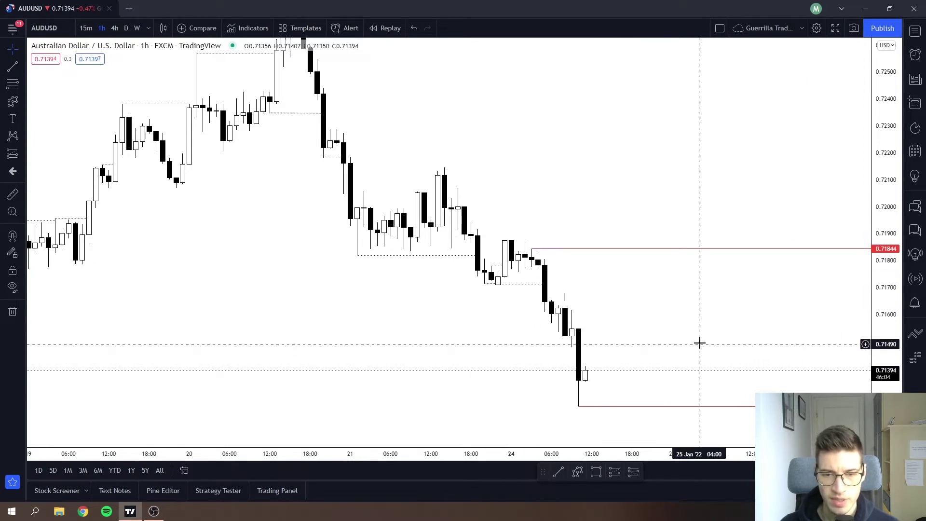
left_click_drag(641, 316, 595, 300)
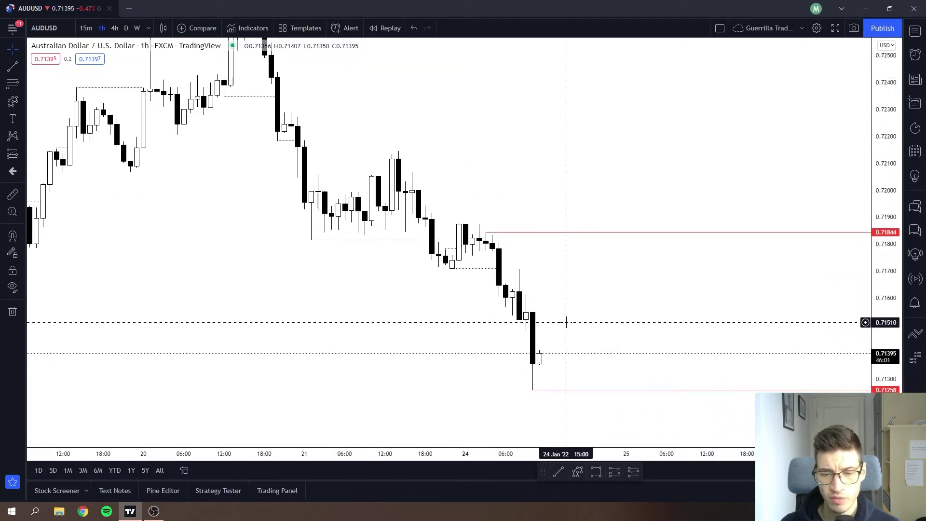
left_click_drag(591, 312, 568, 271)
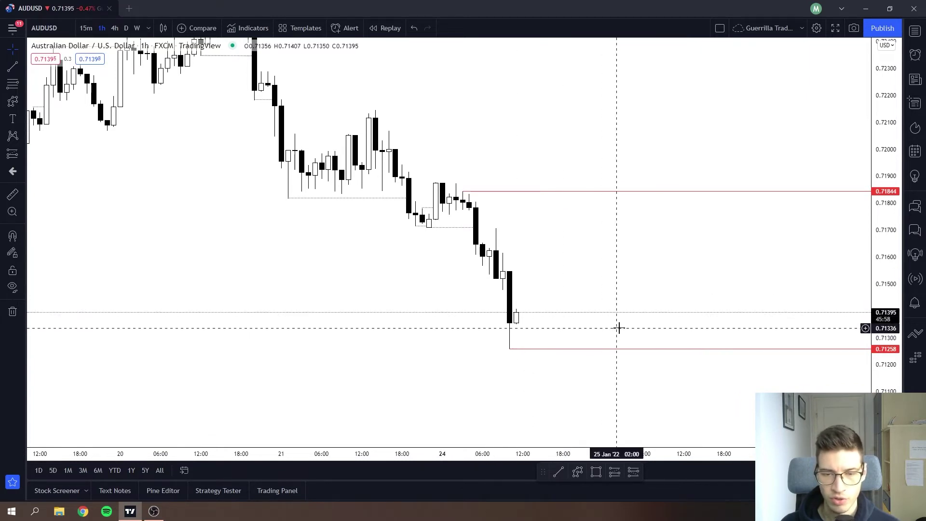
left_click_drag(592, 292, 567, 304)
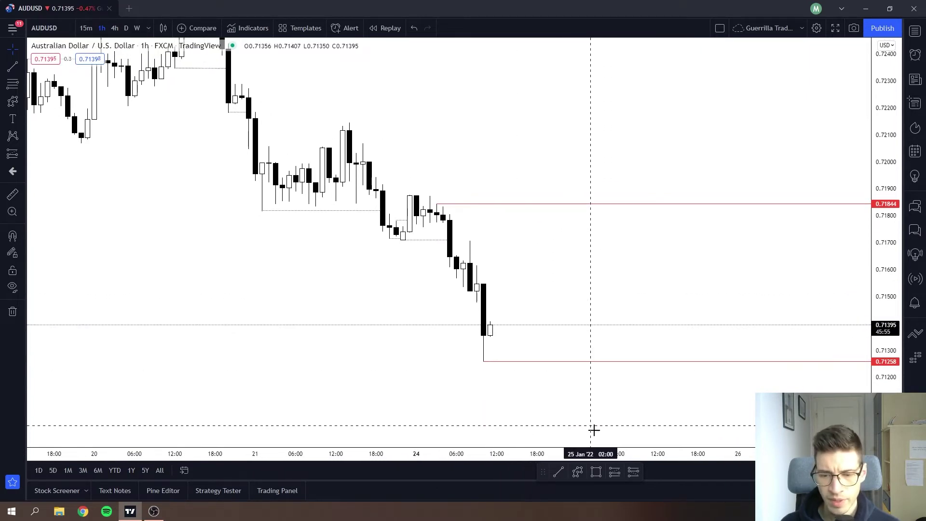
left_click(577, 472)
left_click(503, 325)
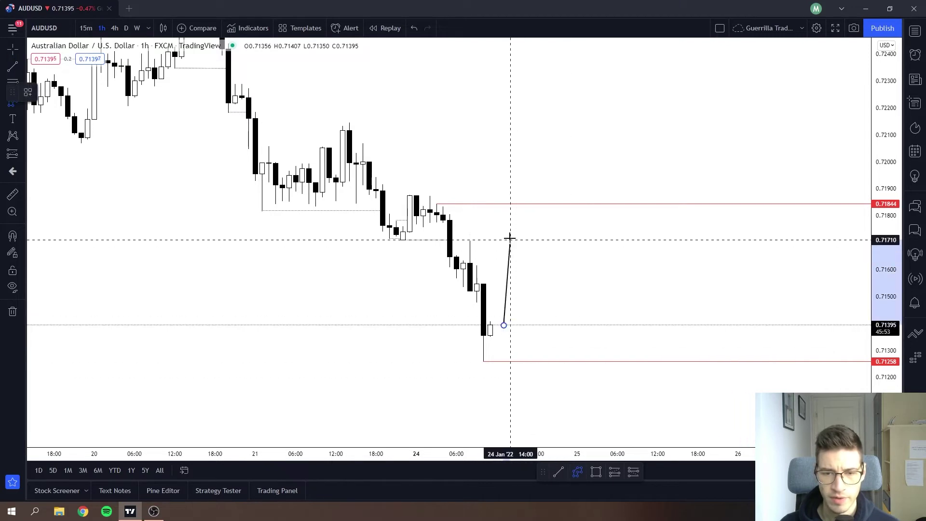
left_click(537, 239)
left_click(551, 221)
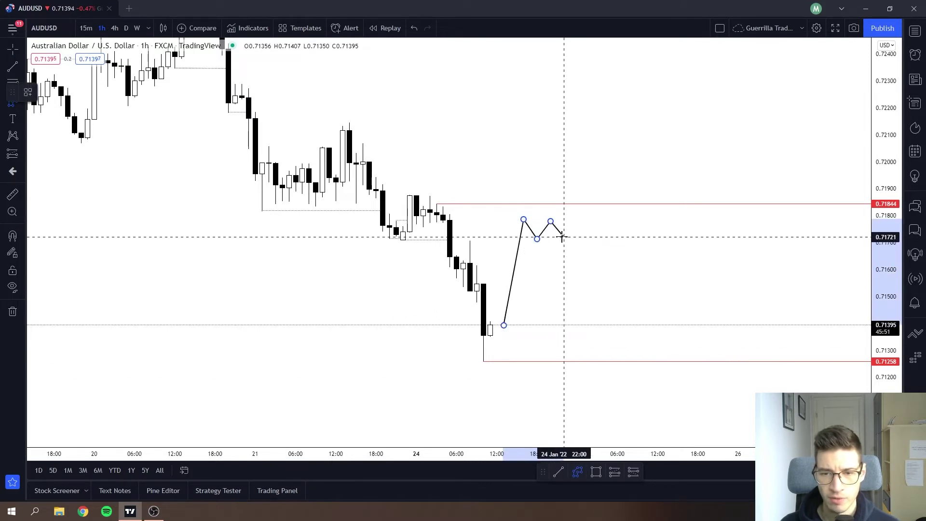
left_click(564, 239)
left_click(578, 222)
left_click(591, 241)
left_click(603, 222)
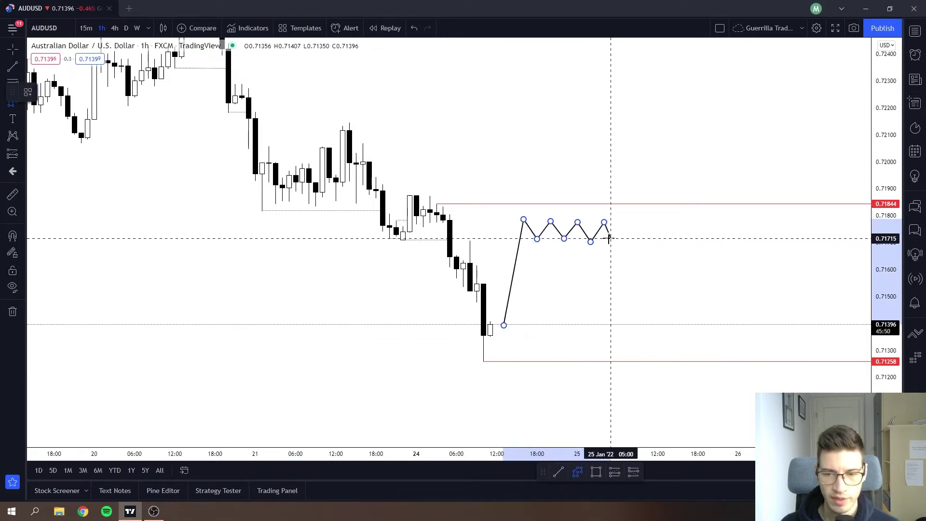
double_click(609, 237)
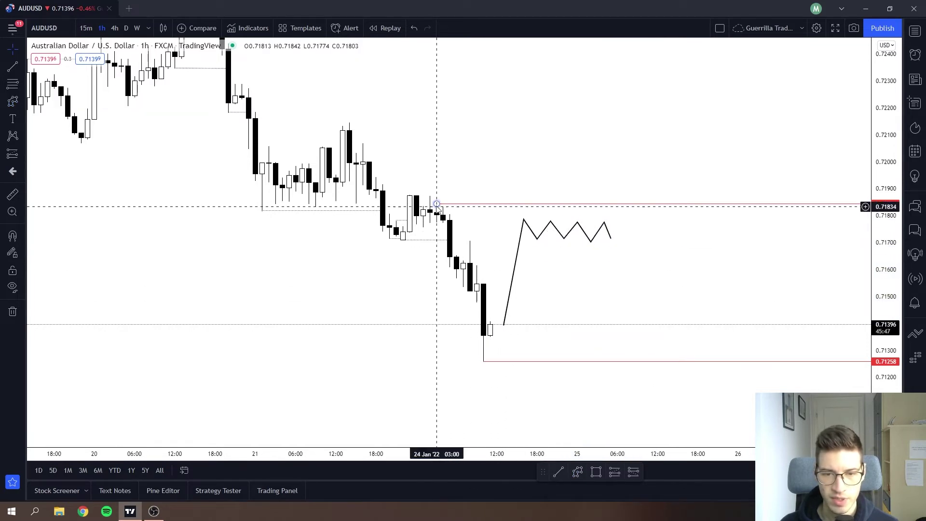
Step: Try a second polyline surging from about 0.7171 through the 0.71844 line to about 0.7219, ending in a small pullback
left_click_drag(611, 260, 578, 266)
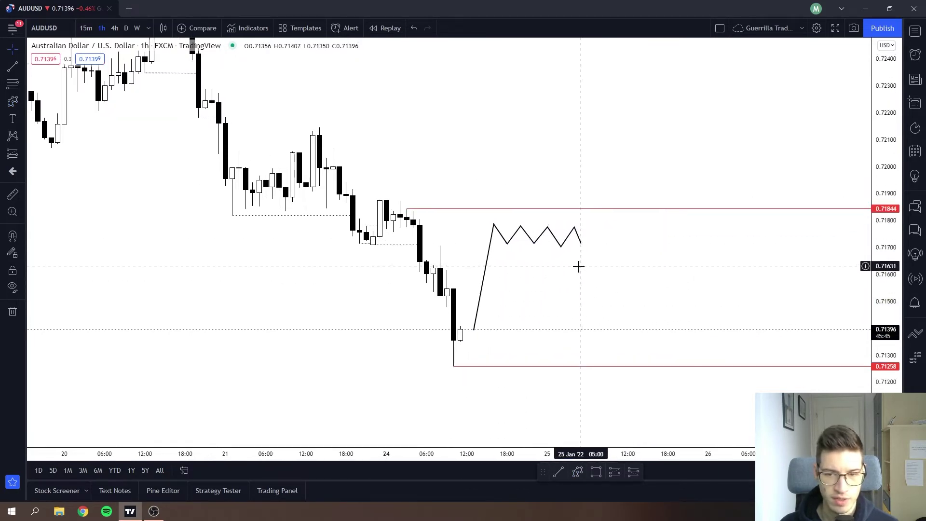
left_click(582, 473)
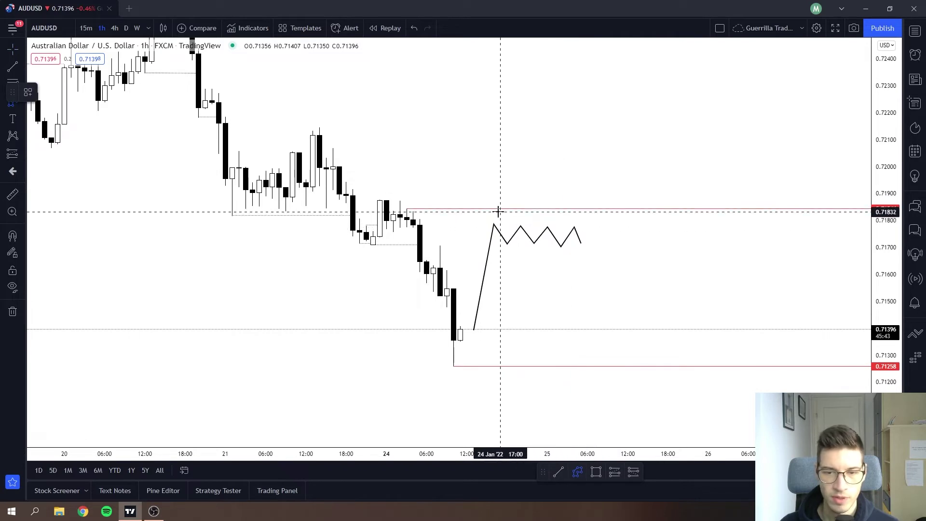
left_click(587, 244)
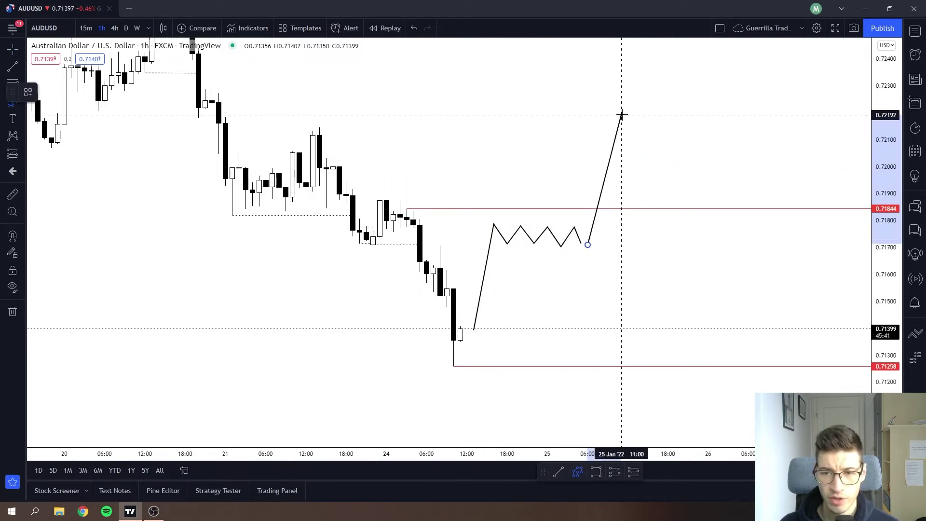
left_click(621, 116)
left_click(634, 152)
left_click(641, 133)
key("Escape")
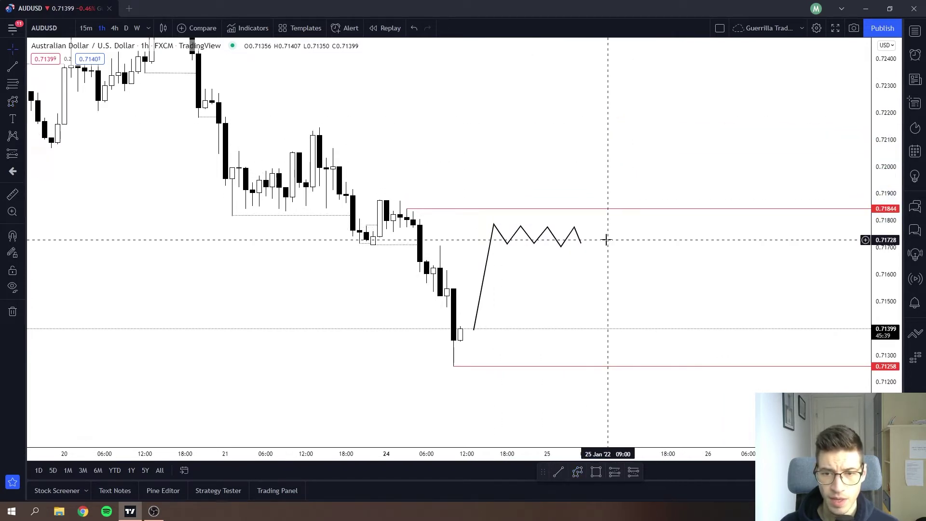
Step: Delete the polyline that zigzags beneath the 0.71844 line
left_click(574, 230)
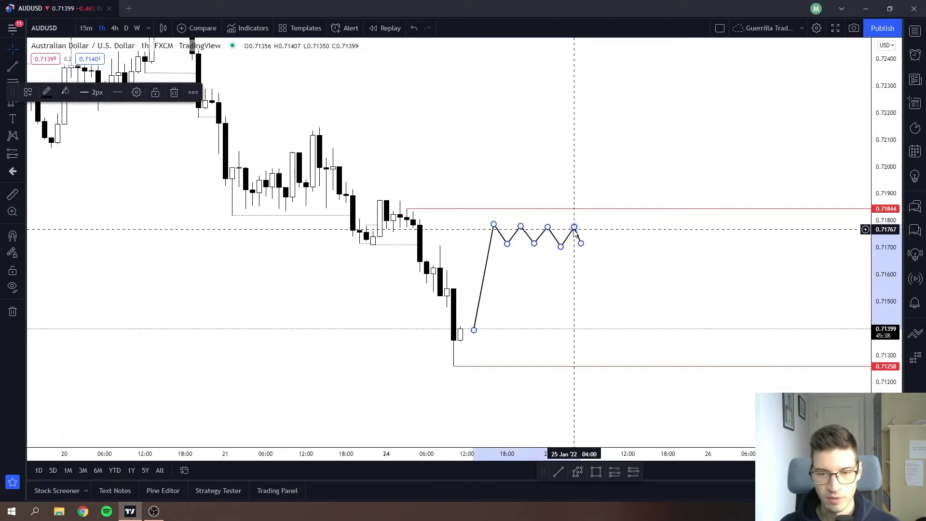
key("Delete")
Step: Try a polyline swinging between the red levels: from about 0.7138 up to 0.7179, down to 0.7135 and back up to about 0.7169
left_click(577, 471)
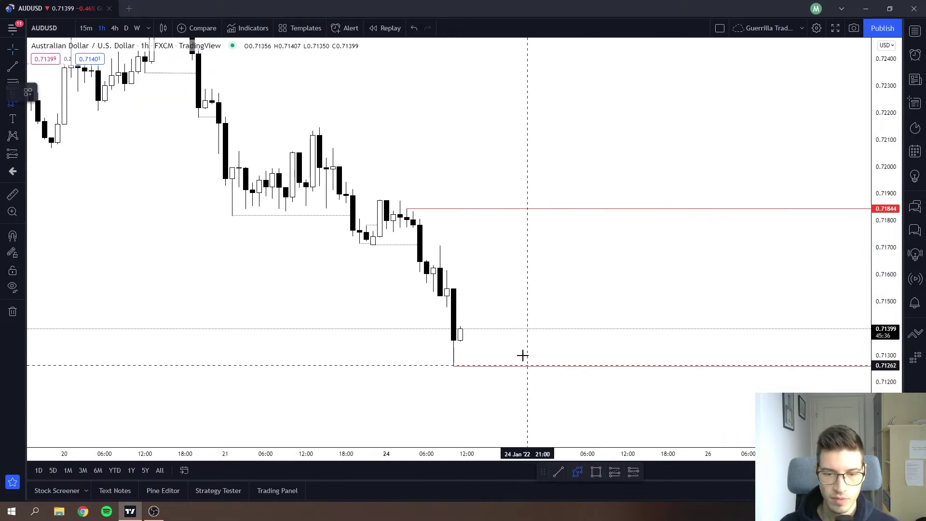
left_click(481, 335)
left_click(514, 261)
left_click(527, 287)
left_click(548, 236)
left_click(560, 258)
left_click(581, 223)
left_click(601, 262)
left_click(621, 242)
left_click(641, 294)
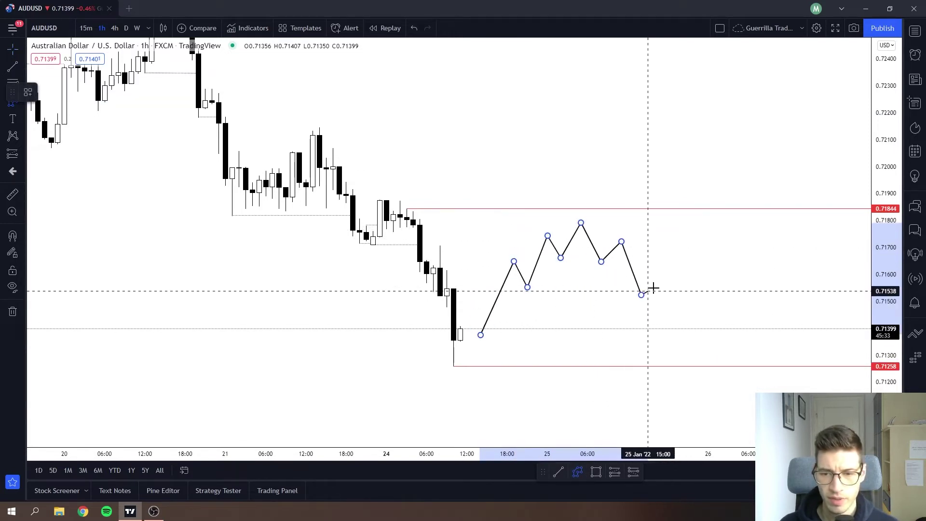
left_click(661, 282)
left_click(667, 329)
left_click(688, 307)
left_click(742, 318)
left_click(762, 269)
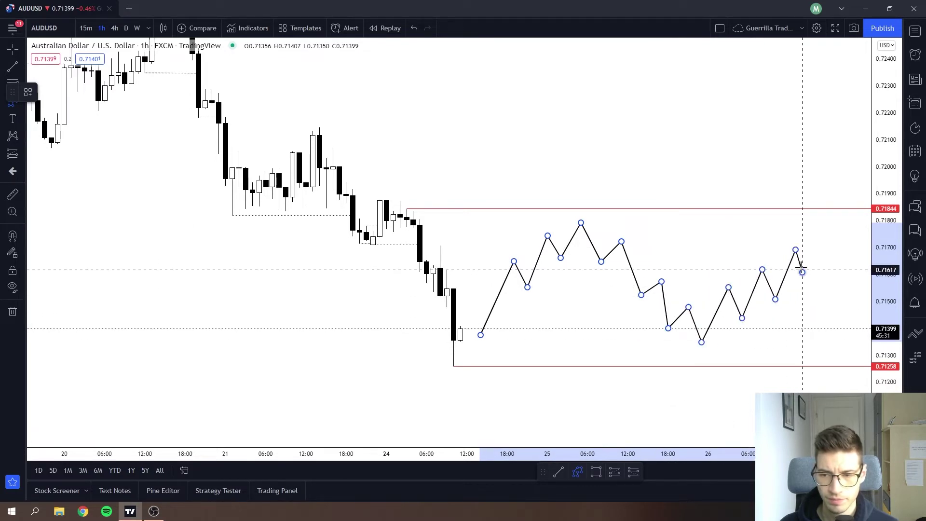
key("Escape")
Step: Try a polyline rising from about 0.7135 to 0.7154, dipping to 0.7145 and climbing to about 0.7164
left_click_drag(540, 310, 547, 291)
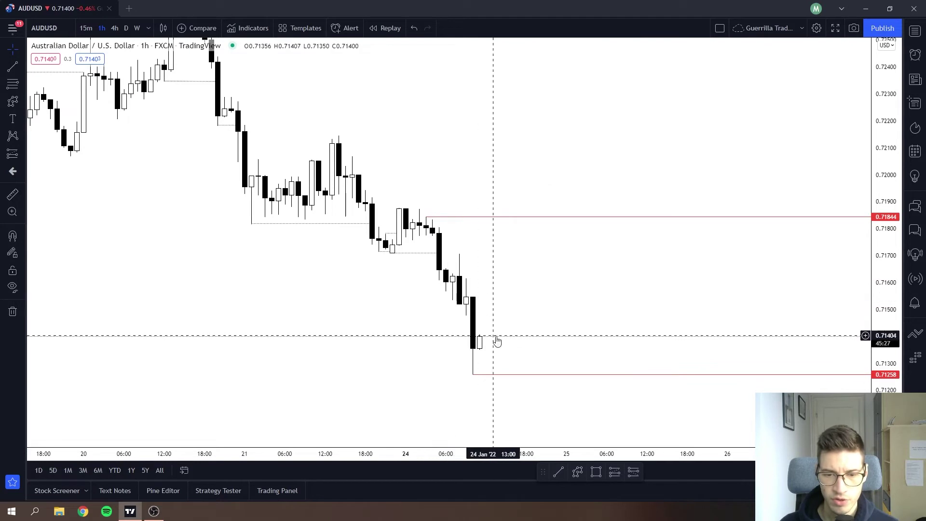
left_click(577, 472)
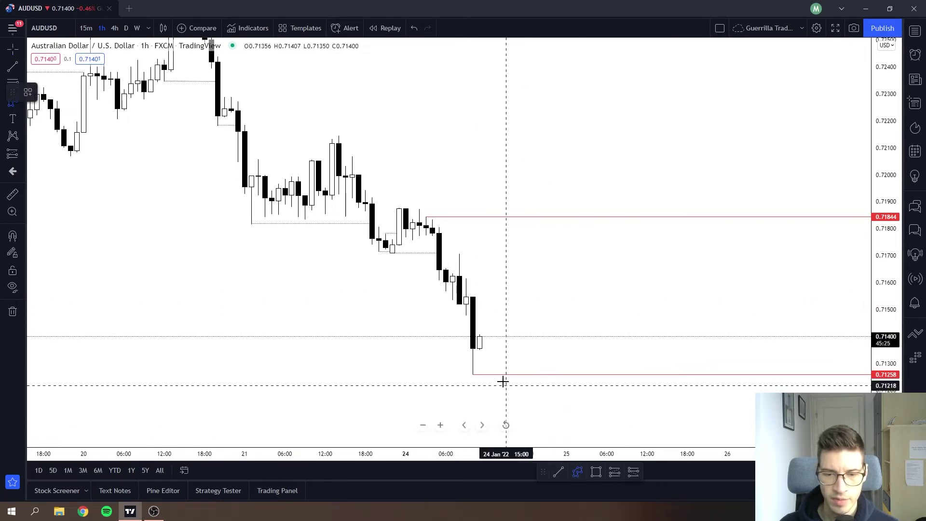
left_click(486, 351)
left_click(506, 299)
left_click(520, 321)
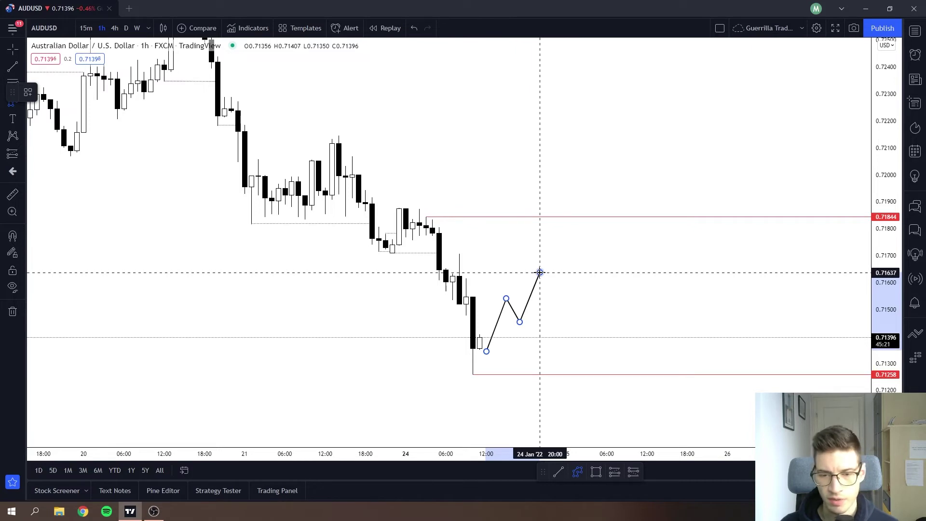
key("Escape")
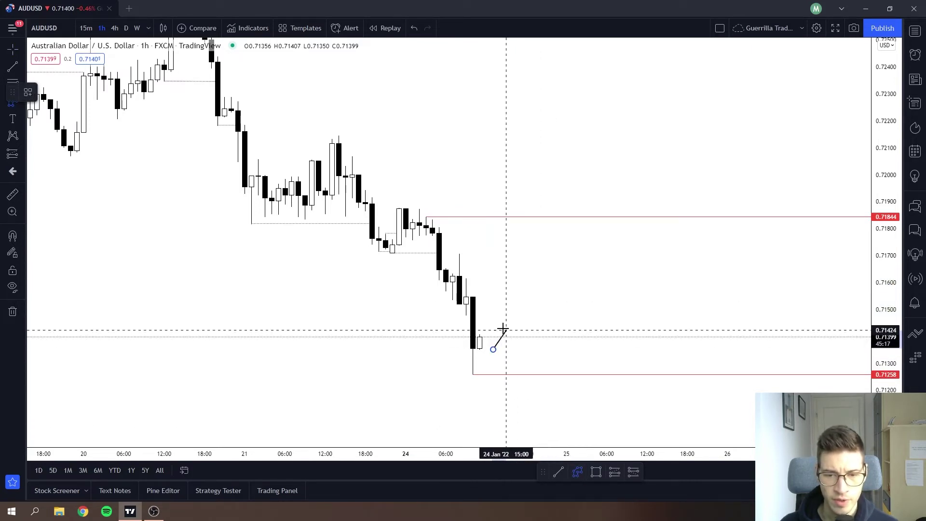
Step: Try a polyline climbing in small higher highs and higher lows from about 0.7135 to about 0.7168, below the 0.71844 line
left_click(533, 313)
left_click(546, 292)
left_click(553, 302)
left_click(560, 271)
left_click(566, 282)
left_click(580, 262)
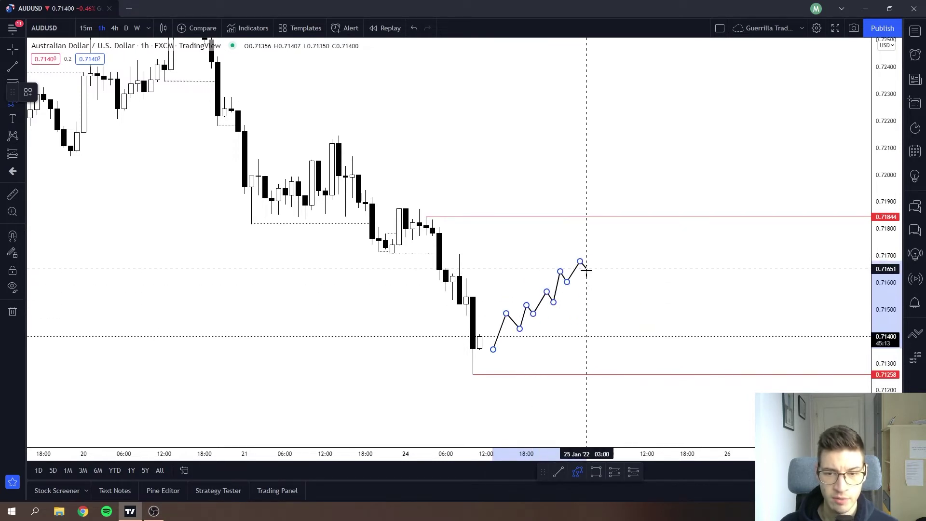
left_click(587, 273)
key("Escape")
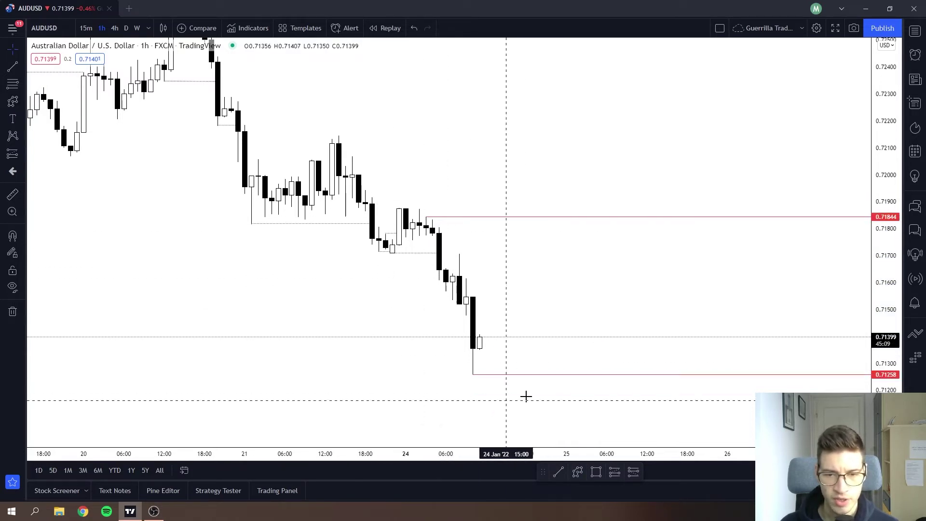
Step: Try a polyline moving sideways between about 0.7139 and 0.7131, just above the 0.71258 line
left_click_drag(563, 275, 606, 252)
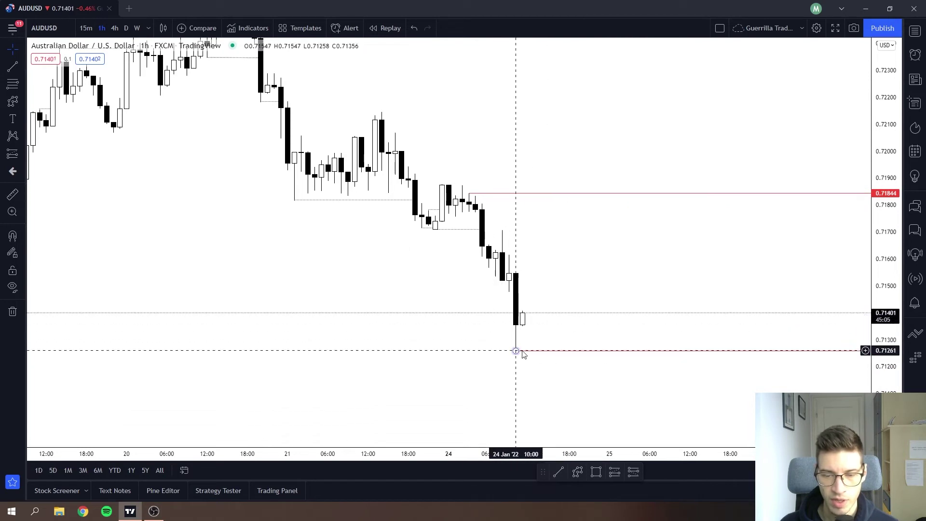
left_click_drag(595, 280, 570, 302)
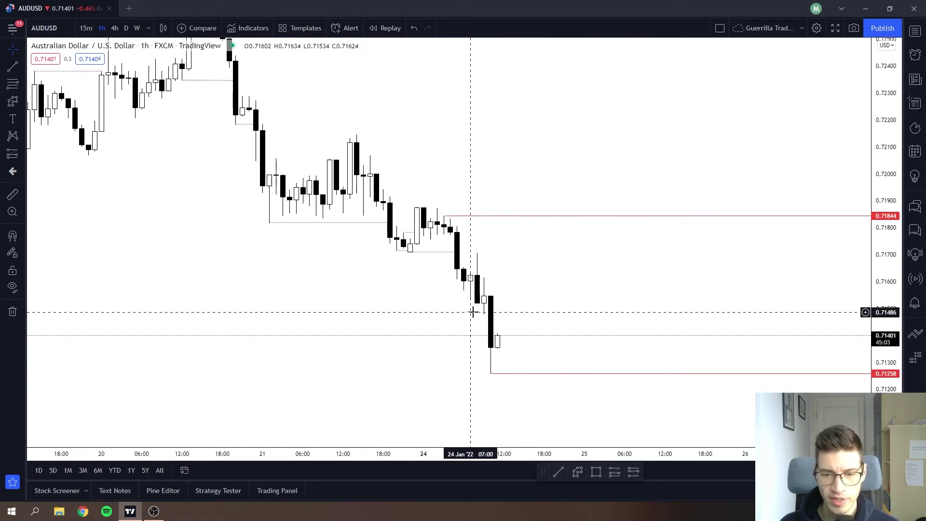
left_click_drag(612, 279, 605, 318)
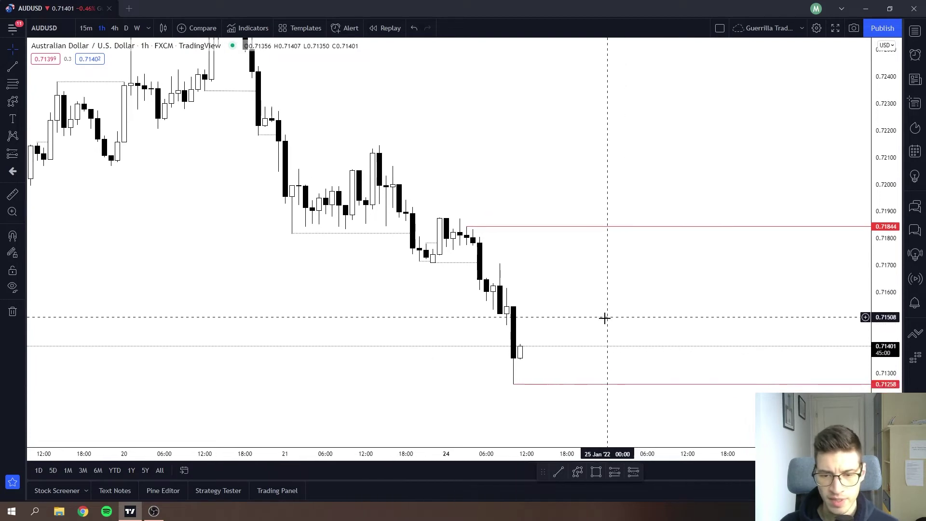
left_click(579, 472)
left_click(540, 370)
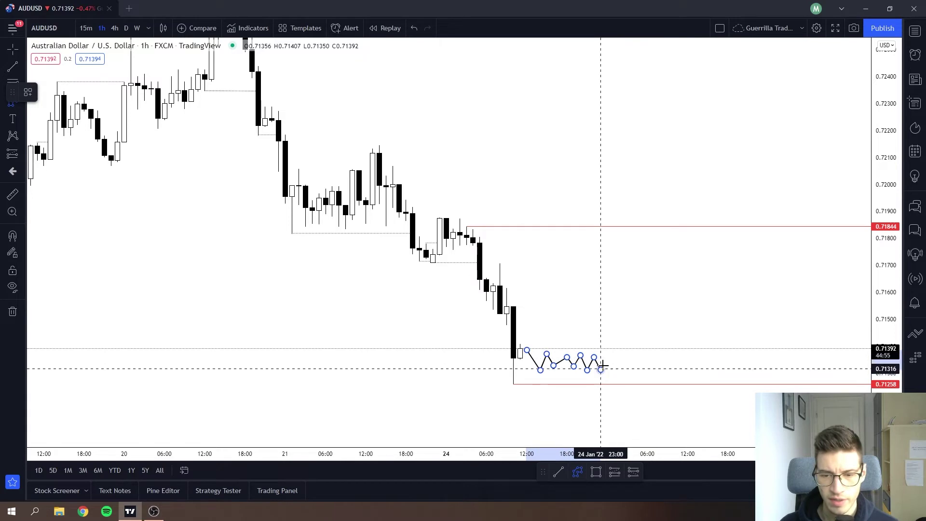
key("Escape")
Step: Try a polyline dropping from about 0.7138 through the 0.71258 line to about 0.7111 and returning to that line
mouse_move(583, 277)
left_mouse_down()
mouse_move(527, 277)
mouse_move(506, 288)
left_mouse_up()
left_click_drag(598, 327, 587, 274)
left_click_drag(526, 364, 524, 326)
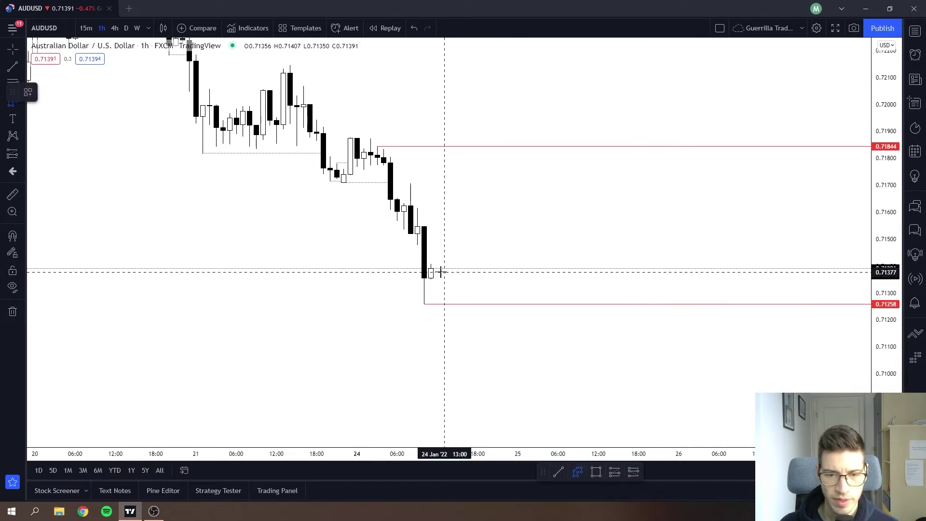
left_click(437, 270)
left_click(458, 344)
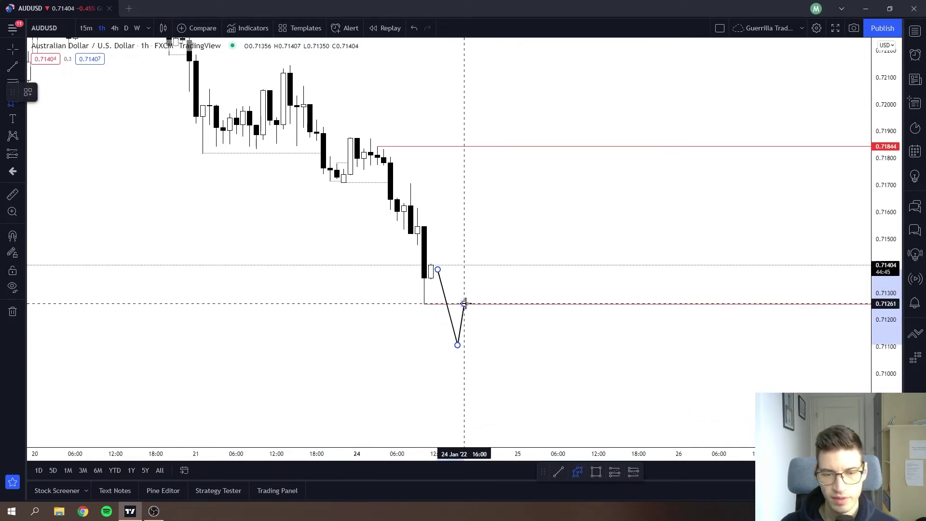
key("Escape")
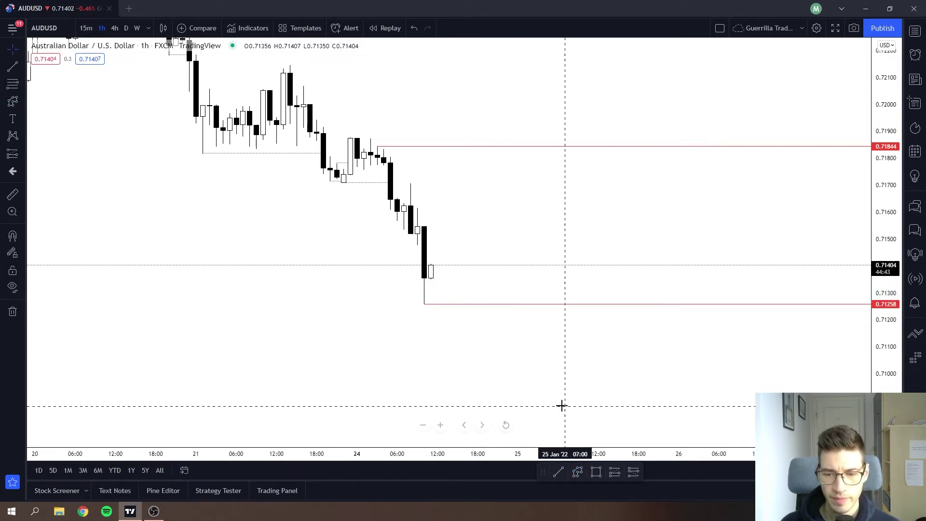
Step: Try a polyline dropping steeply from about 0.7138 to about 0.7085, with a small rebound to about 0.7096
left_click_drag(561, 401, 565, 356)
left_click(579, 471)
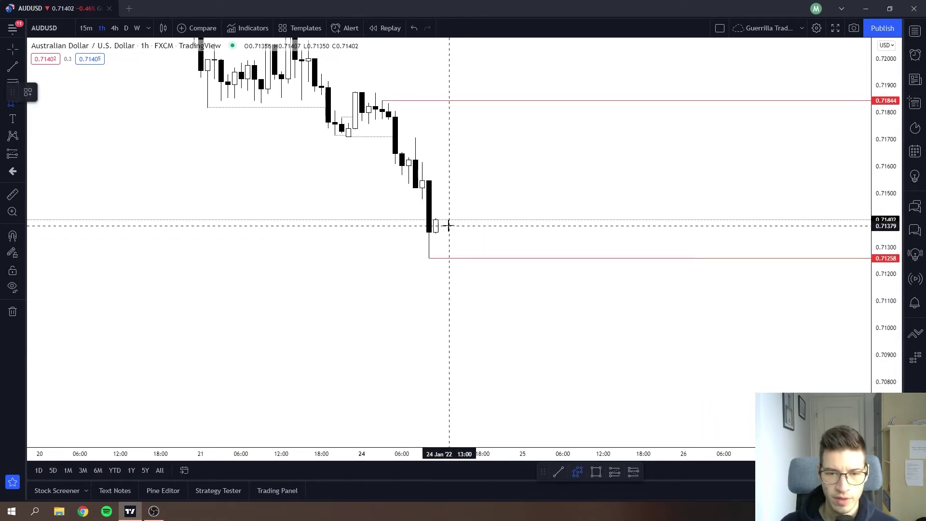
left_click(449, 225)
left_click(477, 367)
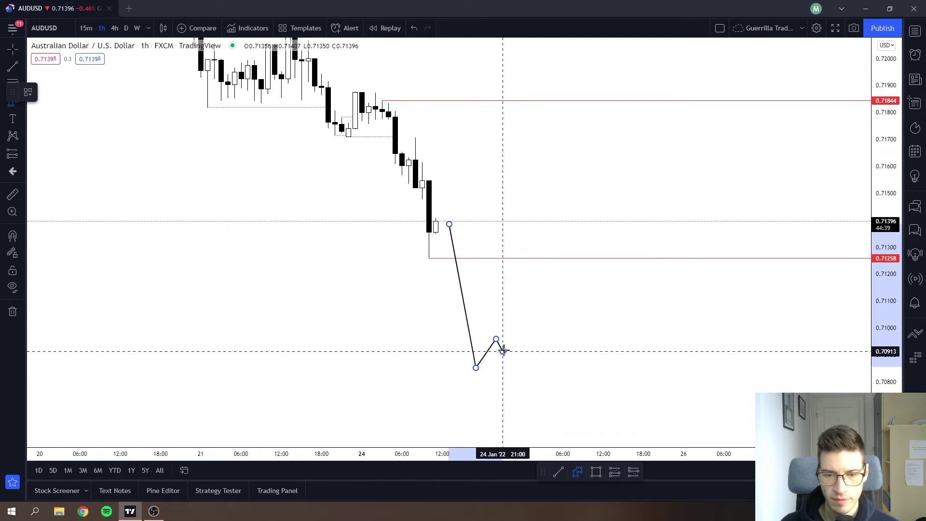
key("Escape")
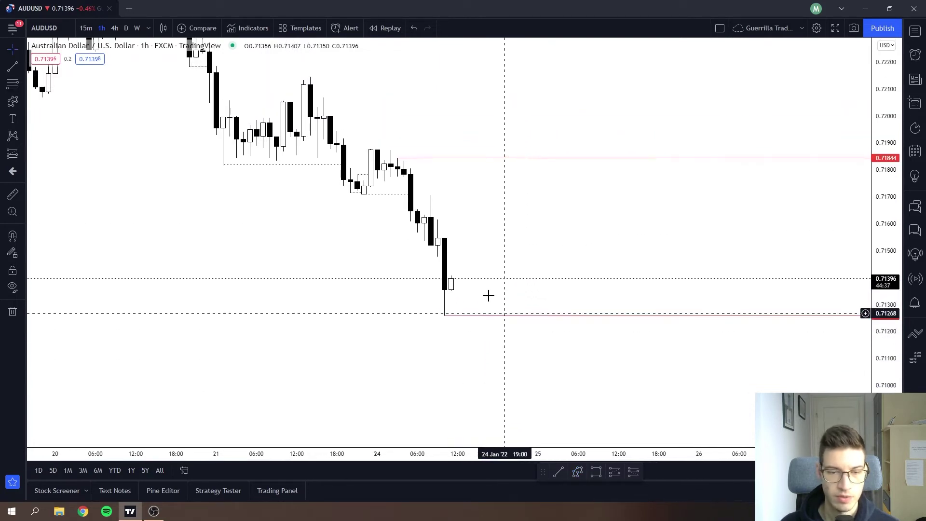
Step: Try a polyline stepping down from about 0.7138 to 0.7102, surging to about 0.7153 and pulling back to about 0.7128
left_click_drag(598, 243, 583, 215)
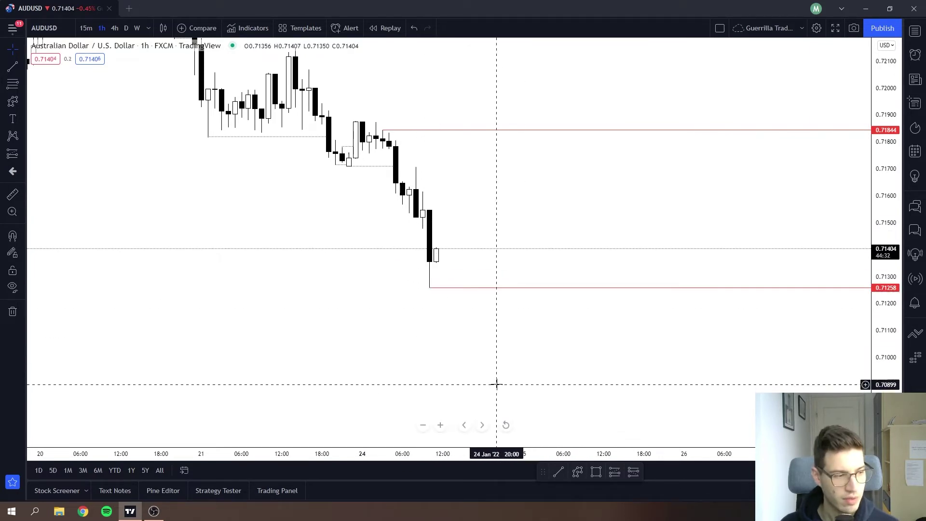
left_click(578, 471)
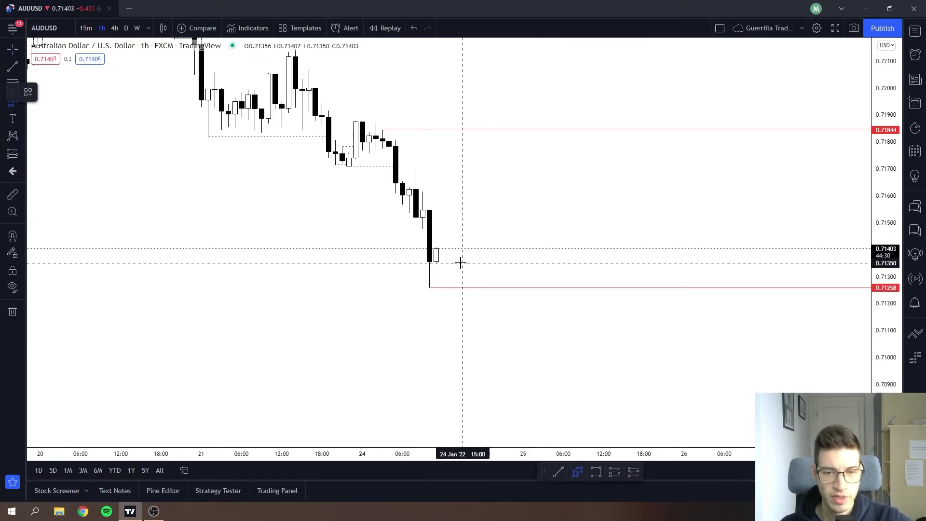
left_click(482, 274)
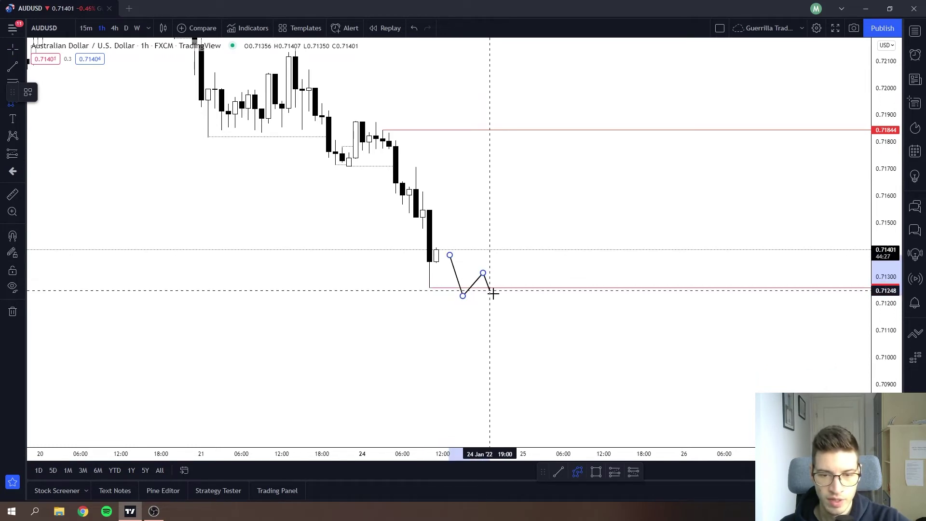
left_click(497, 309)
left_click(509, 292)
left_click(523, 322)
left_click(536, 309)
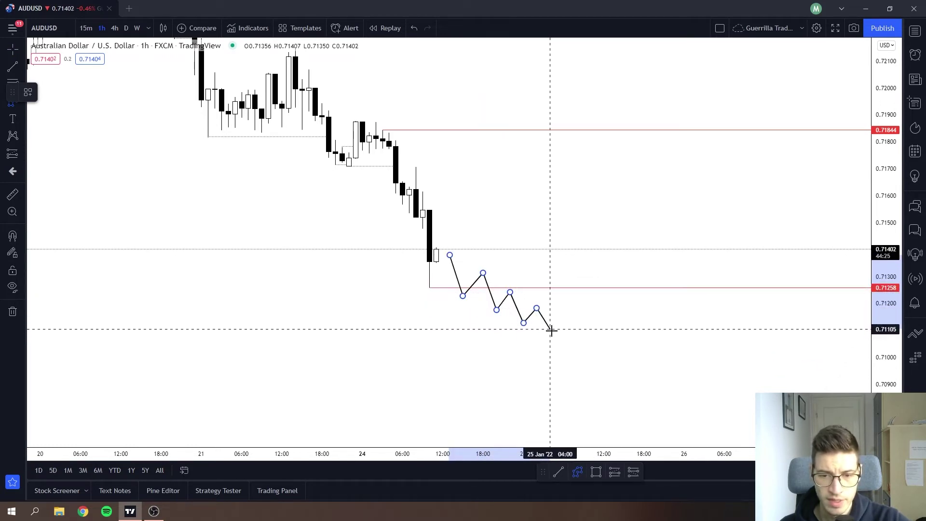
left_click(557, 341)
left_click(563, 323)
left_click(577, 353)
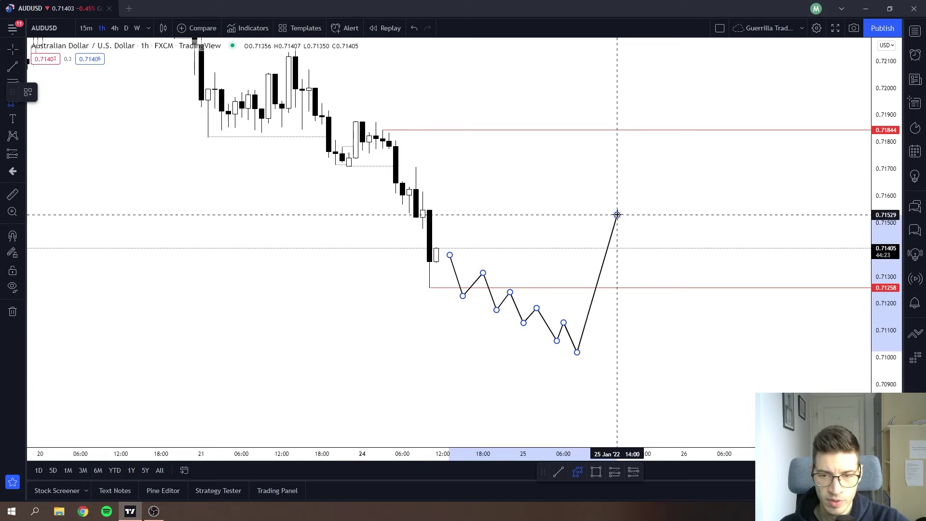
left_click(617, 215)
left_click(631, 256)
left_click(638, 236)
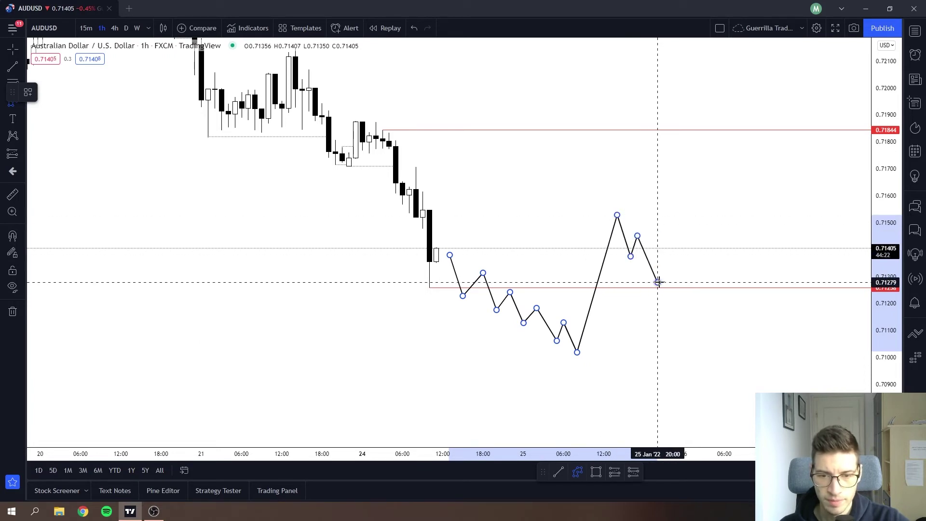
key("Escape")
Step: Try a polyline dropping from about 0.7138 to 0.7093, rebounding to 0.7105, falling to 0.7083 and ending near 0.7093, and delete it
mouse_move(544, 219)
left_mouse_down()
mouse_move(544, 244)
mouse_move(577, 299)
mouse_move(481, 232)
mouse_move(529, 293)
left_mouse_up()
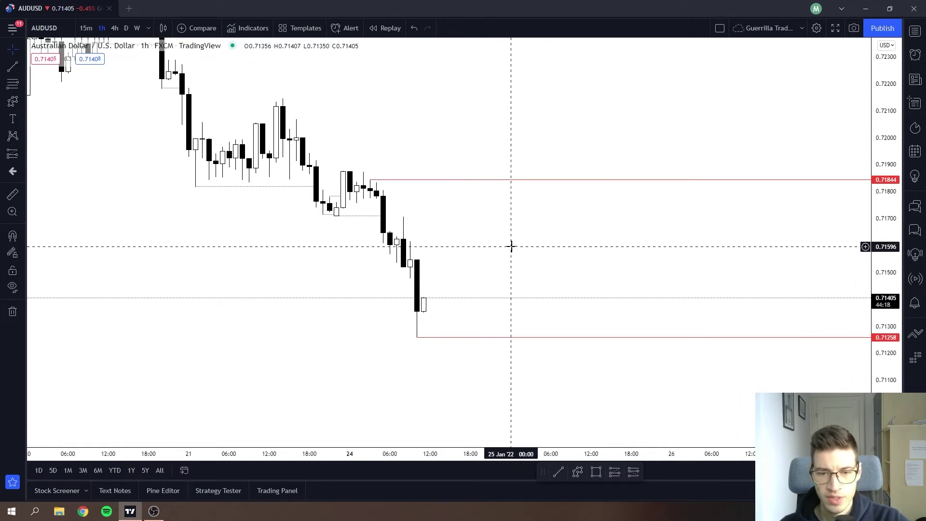
left_click_drag(500, 242, 528, 282)
left_click_drag(437, 289, 394, 248)
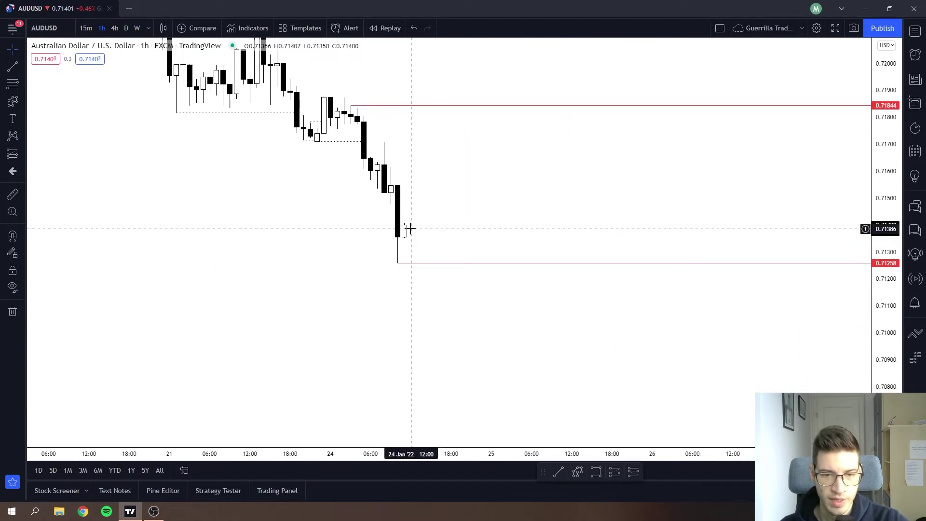
left_click(578, 475)
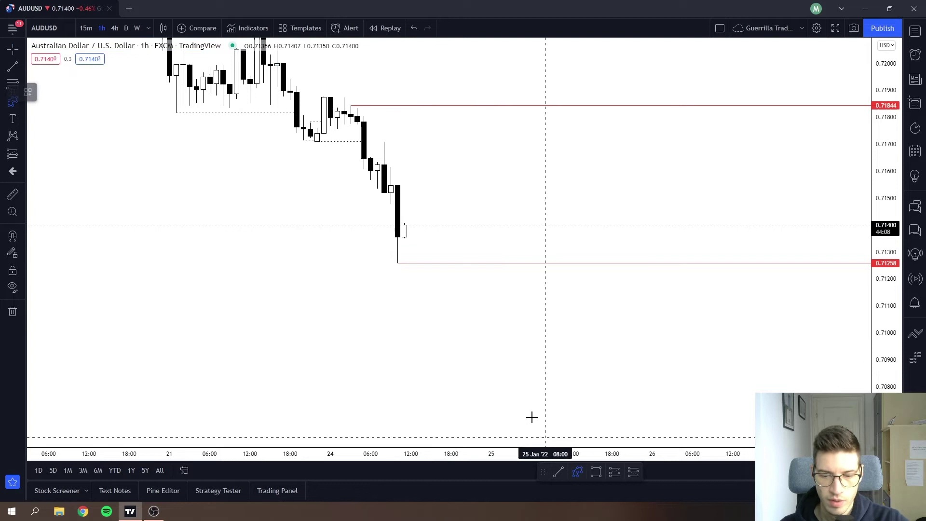
left_click(425, 237)
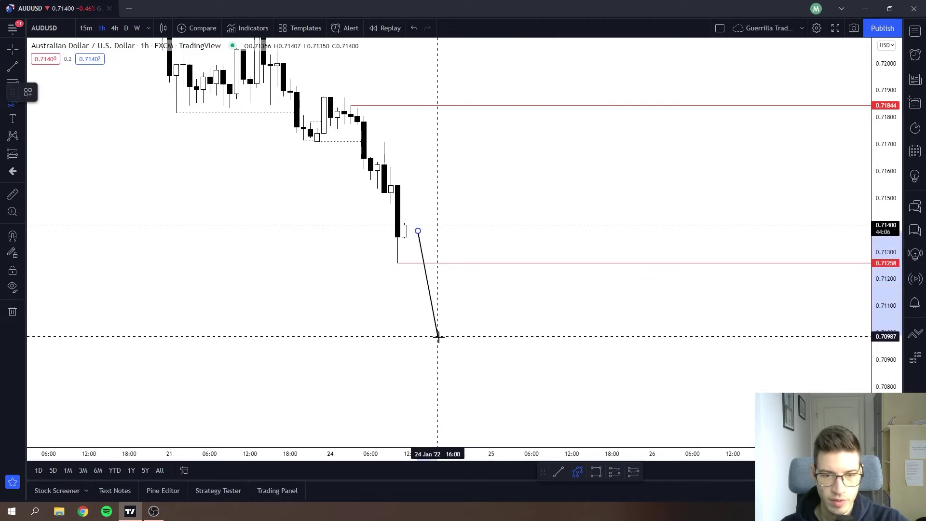
left_click(458, 319)
left_click(464, 379)
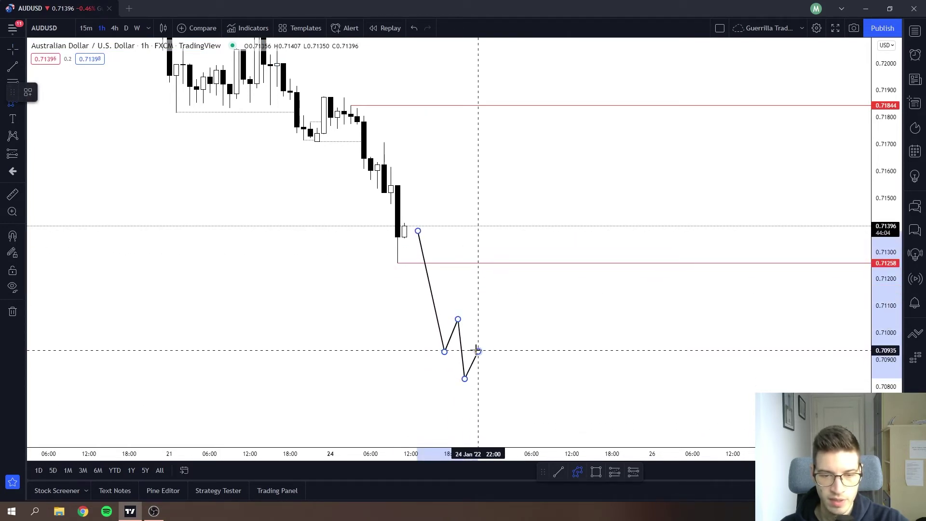
double_click(478, 351)
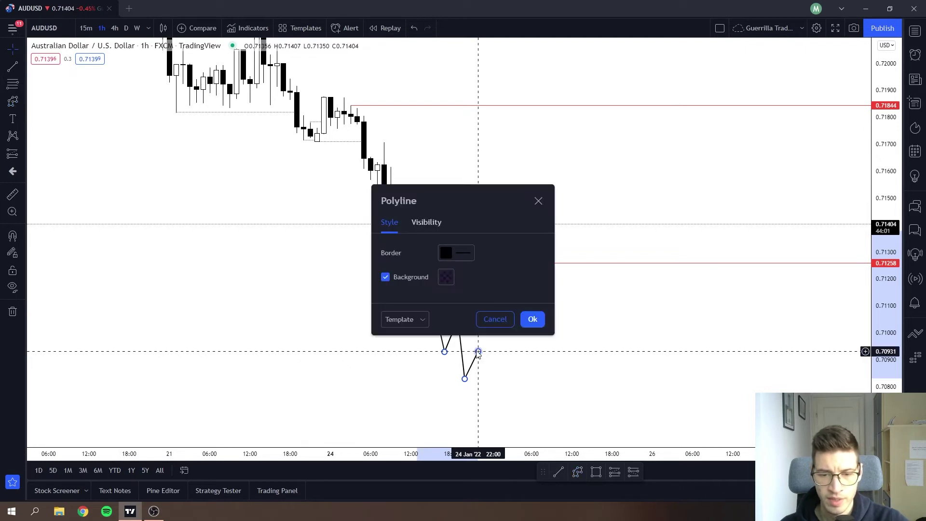
key("Escape")
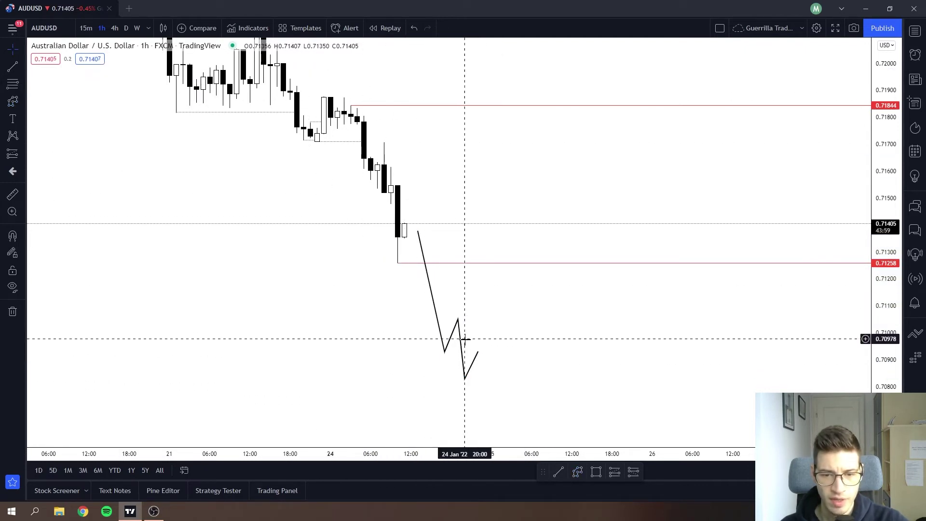
left_click(478, 354)
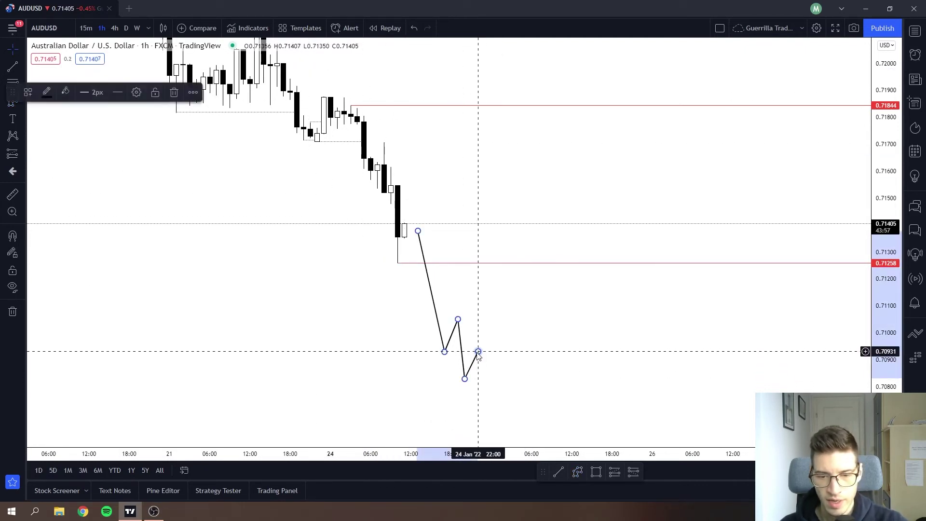
key("Delete")
Step: Try a polyline rising from about 0.7138, ranging between 0.7168 and 0.7183 below the 0.71844 line, and breaking out to about 0.7218 with a small pullback
left_click_drag(478, 316, 545, 414)
left_click_drag(524, 309, 471, 297)
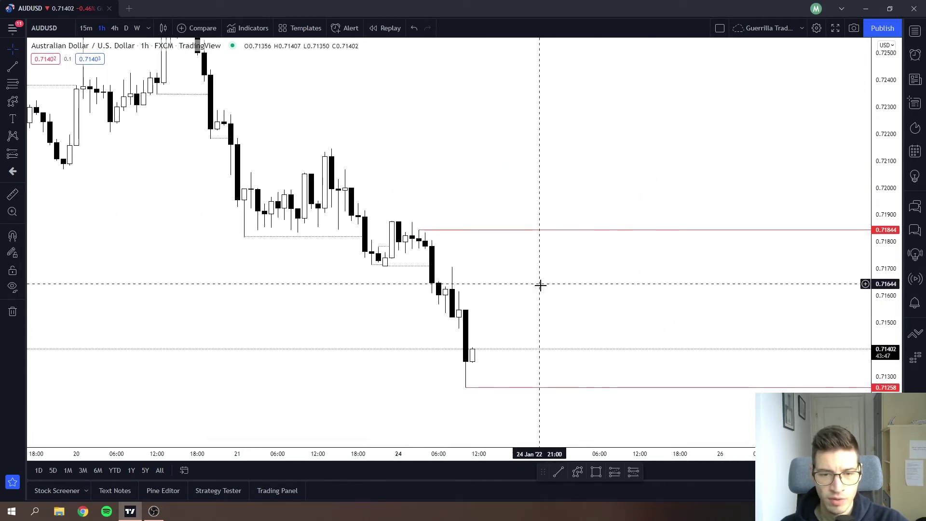
left_click_drag(502, 225, 539, 283)
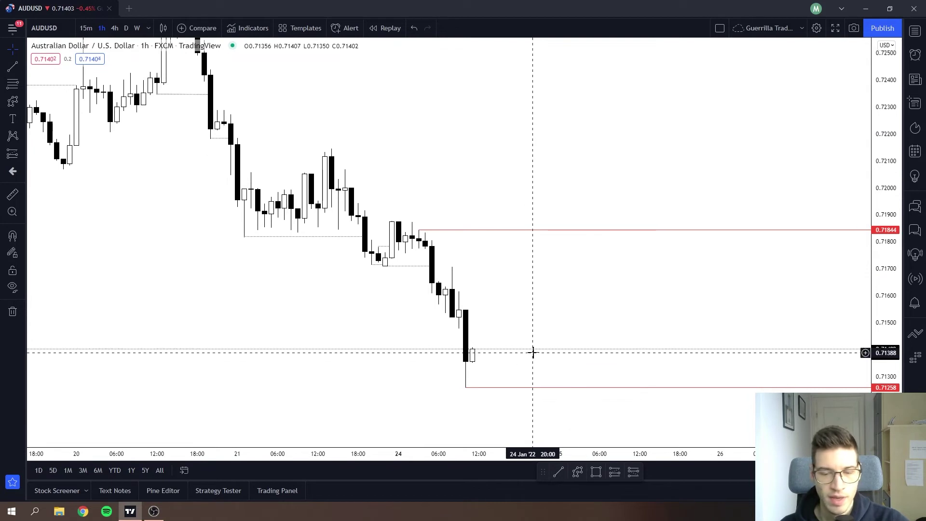
left_click(486, 356)
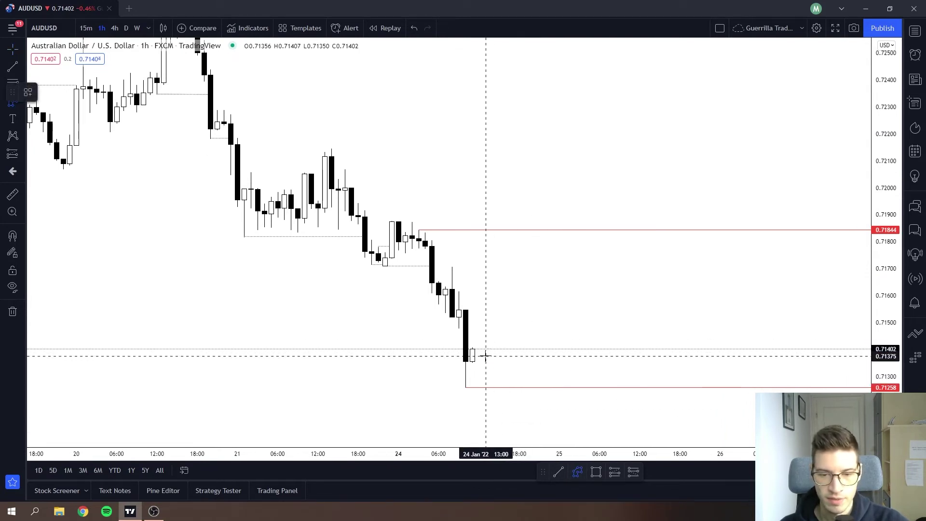
left_click(519, 239)
left_click(540, 263)
left_click(553, 233)
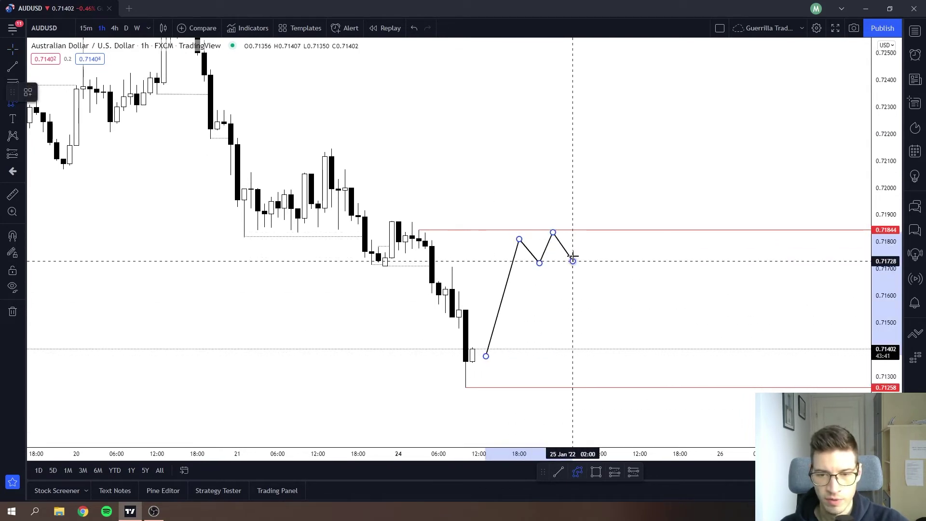
left_click(572, 261)
left_click(579, 245)
left_click(586, 263)
left_click(599, 235)
left_click(613, 273)
left_click(653, 137)
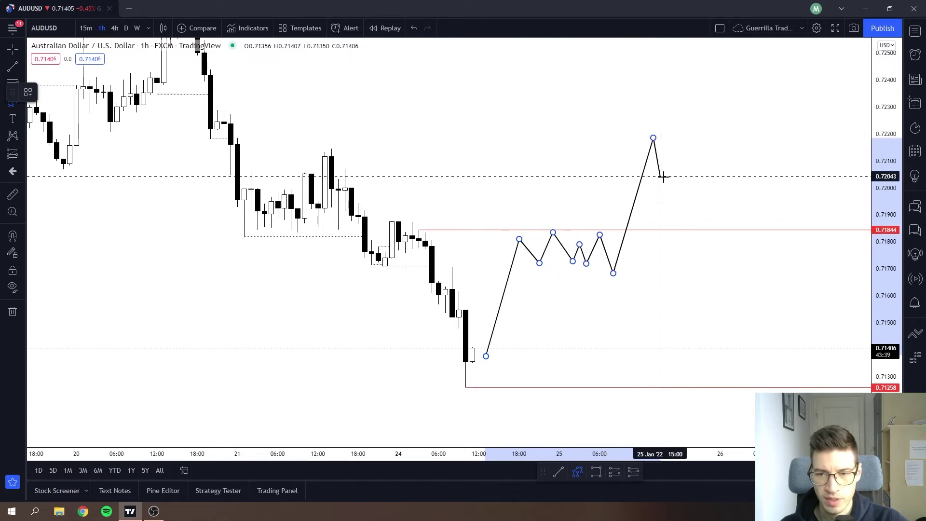
left_click(666, 179)
left_click(673, 167)
key("Escape")
Step: Switch to the AUDJPY chart and start bar replay from 24 Jan '22 00:00
left_click_drag(529, 175, 512, 174)
key("Down")
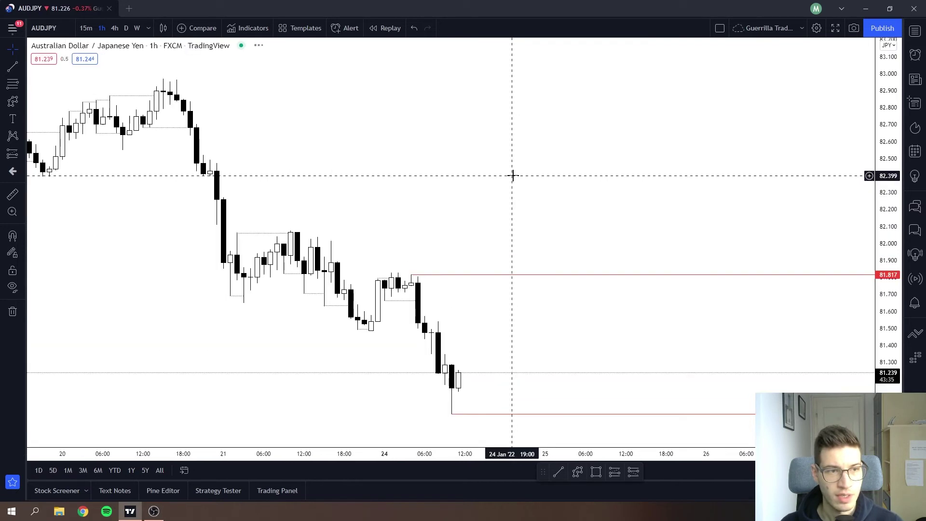
left_click_drag(453, 218, 612, 213)
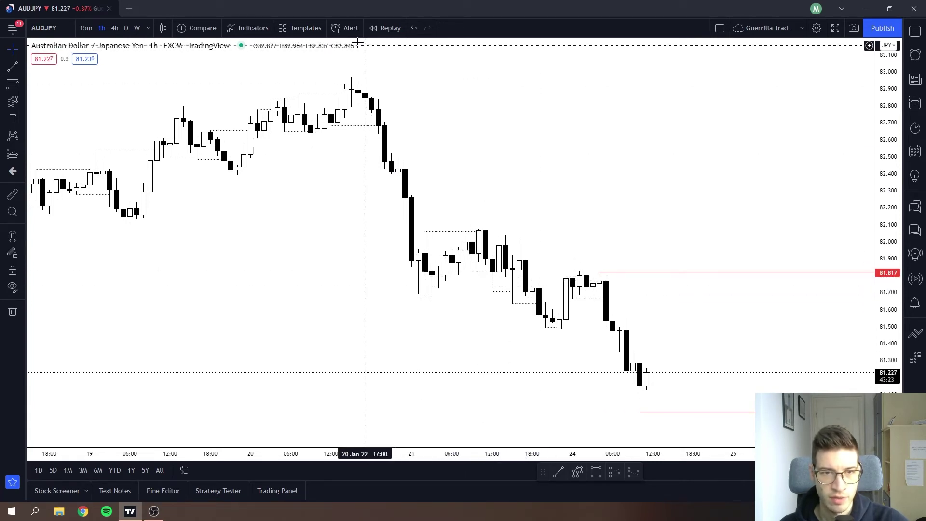
left_click(382, 29)
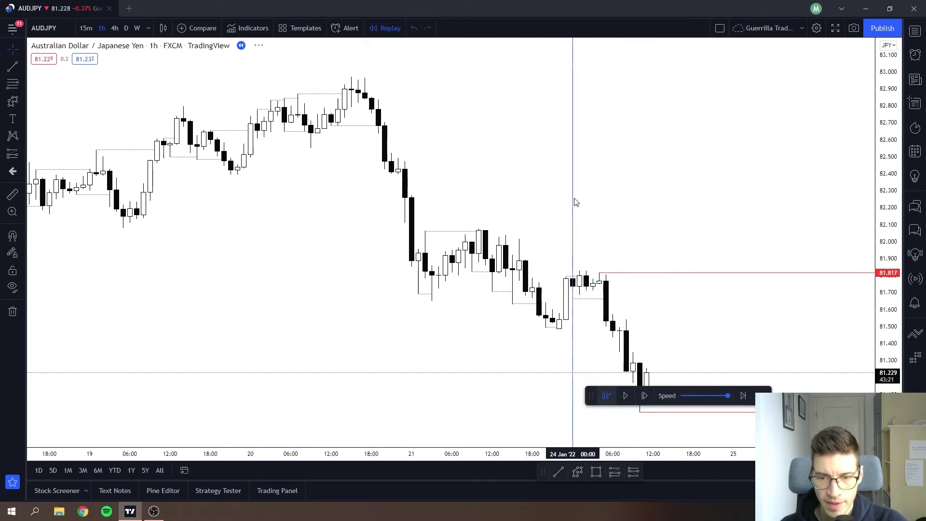
left_click(572, 199)
left_click_drag(573, 199, 521, 193)
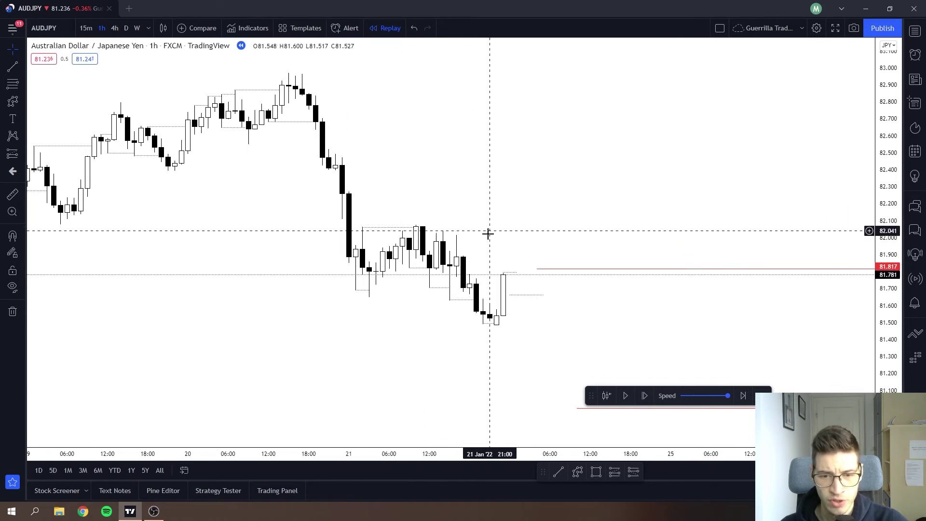
Step: Draw a rectangle under the 21 Jan lows from about 81.67 to 81.53, and copy it above the highs at about 82.08 to 82.22
left_click(596, 471)
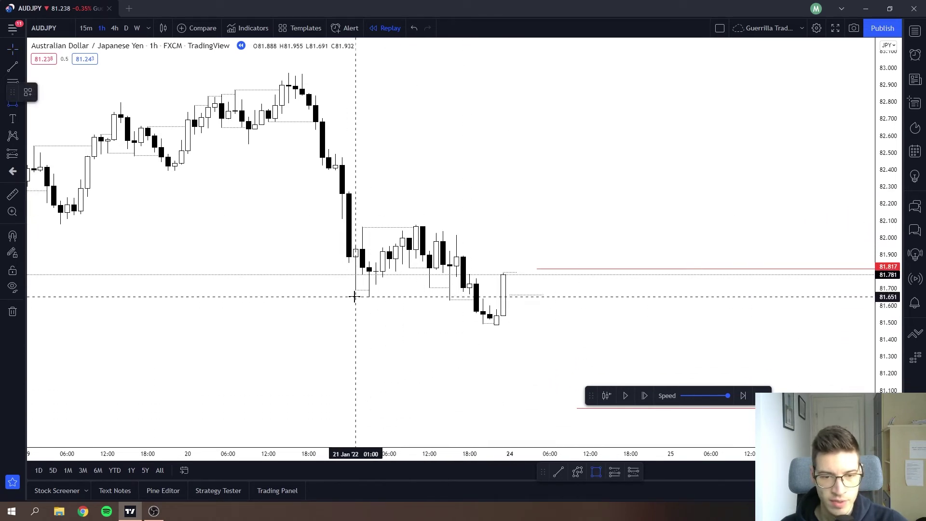
left_click(348, 293)
left_click(470, 317)
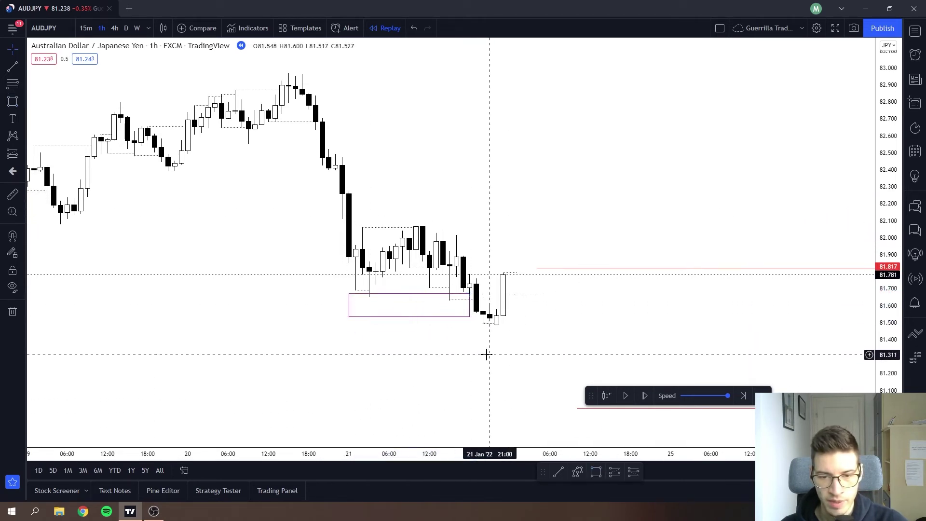
left_click_drag(442, 317, 464, 221)
left_click(541, 224)
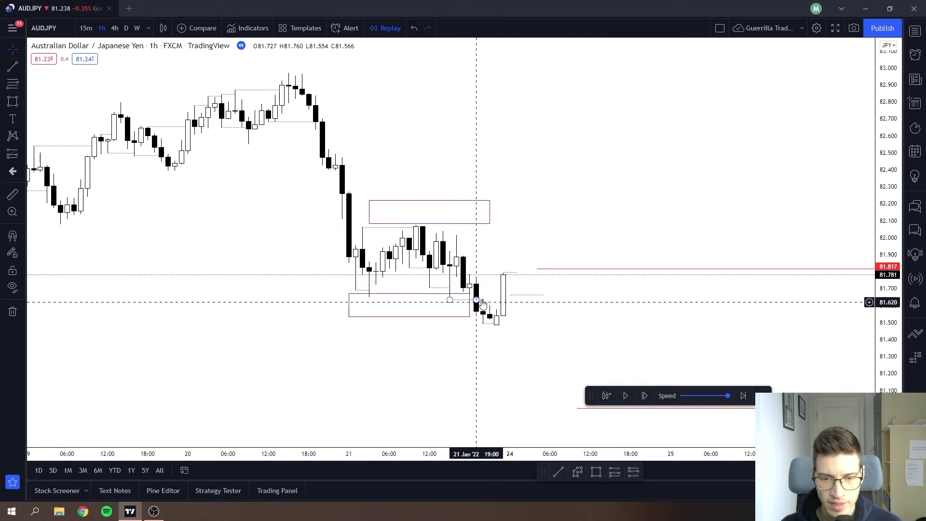
Step: Delete the rectangles below and above the 21 Jan price range
left_click(452, 321)
key("Delete")
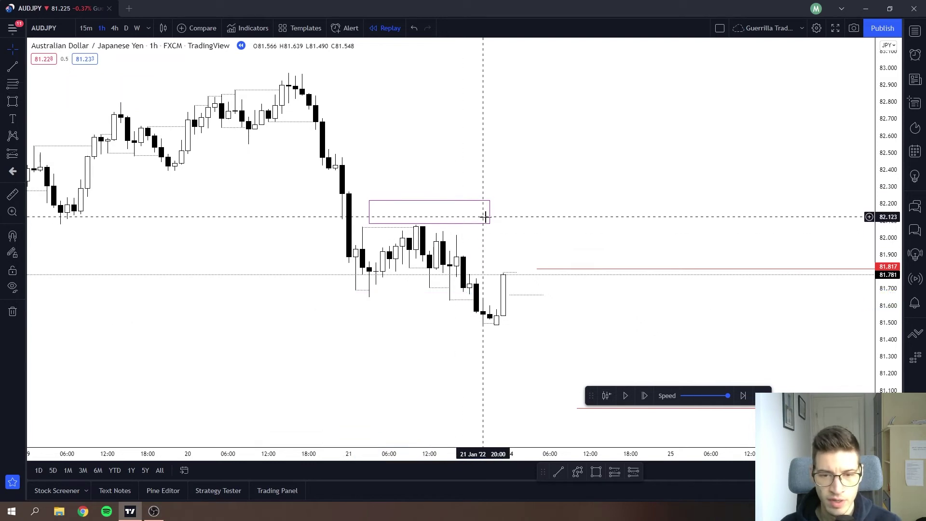
left_click(491, 224)
key("Delete")
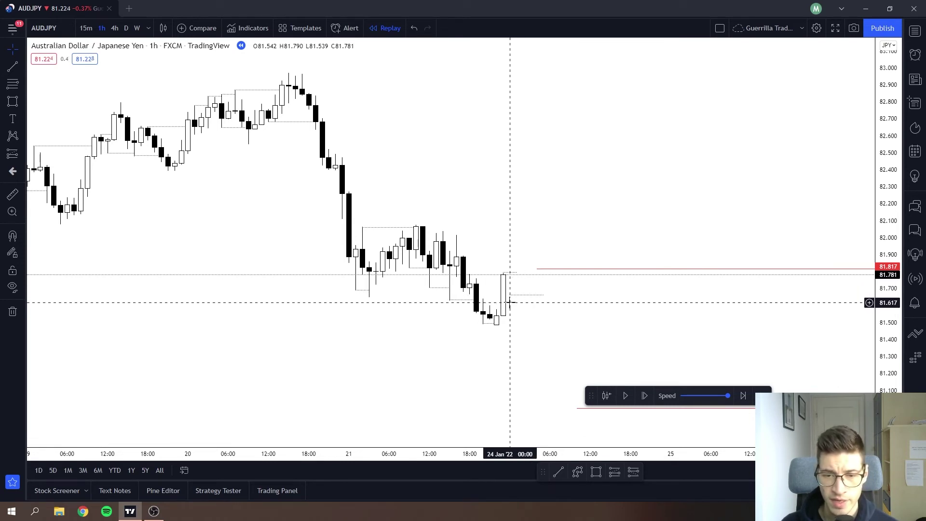
Step: Advance the AUDJPY replay candle by candle up to the current bar
left_click_drag(572, 337, 567, 337)
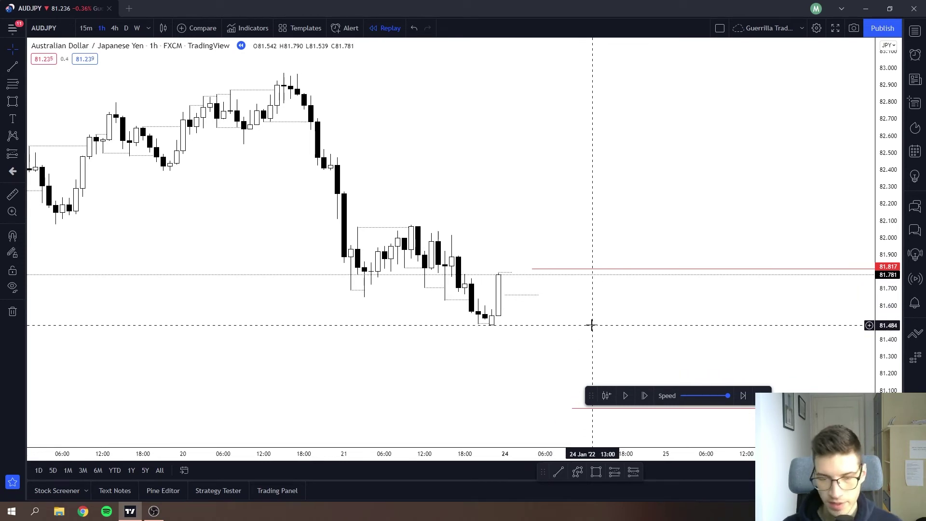
key("shift+Right")
key("shift+Right")
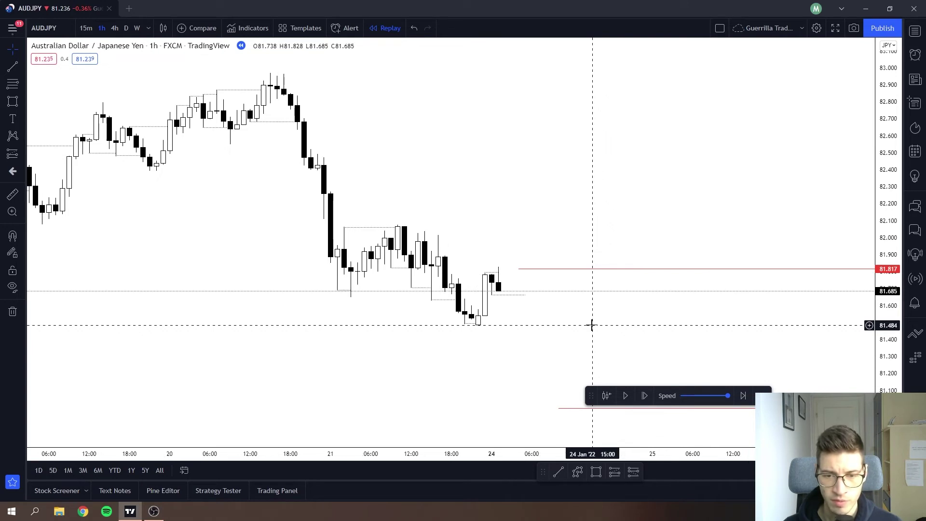
key("shift+Right")
key("shift+Right")
key("shift+Right")
key("shift+Right")
key("shift+Right")
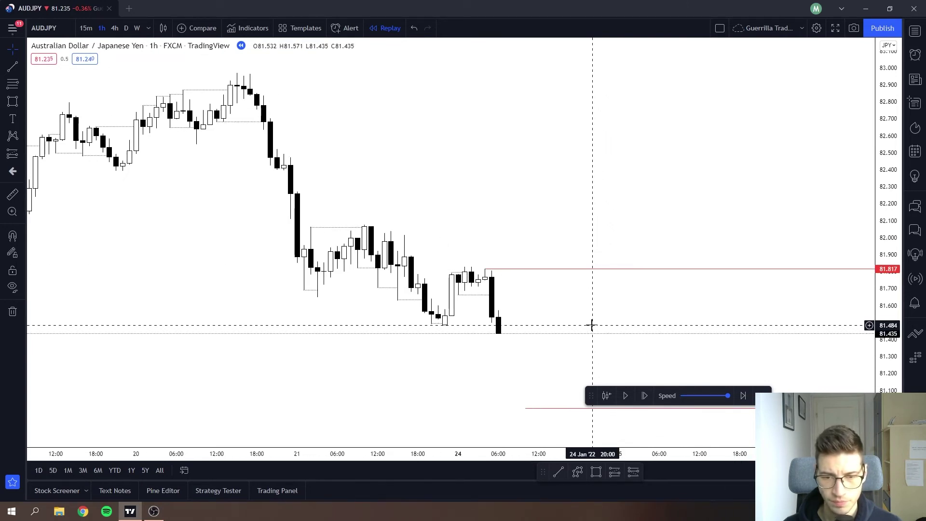
key("shift+Right")
key("shift+Right")
key("shift+Right")
key("shift+Right")
key("shift+Right")
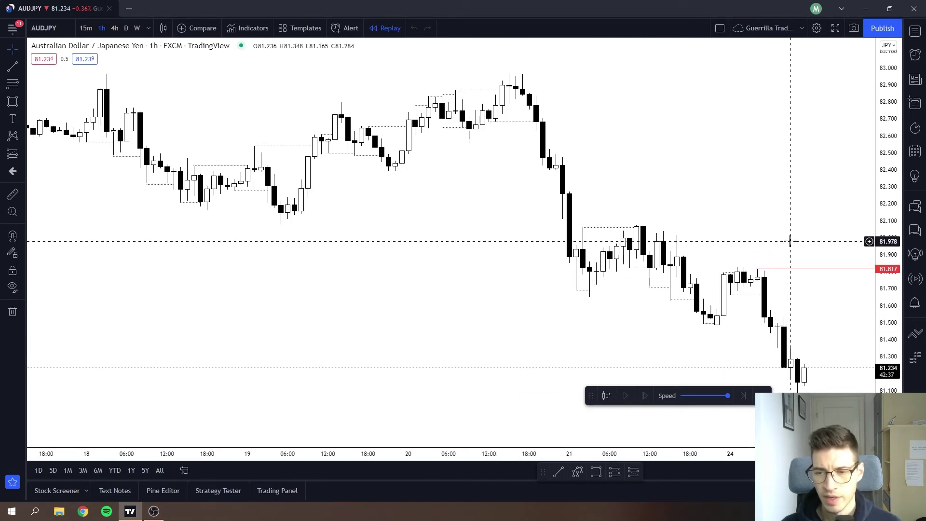
Step: Close bar replay on the AUDJPY chart
left_click_drag(776, 231, 498, 206)
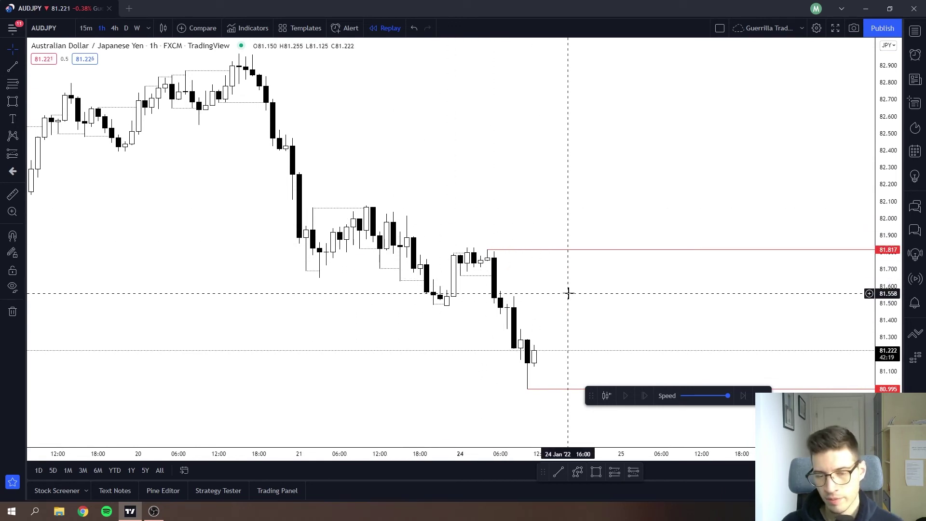
left_click_drag(562, 275, 558, 259)
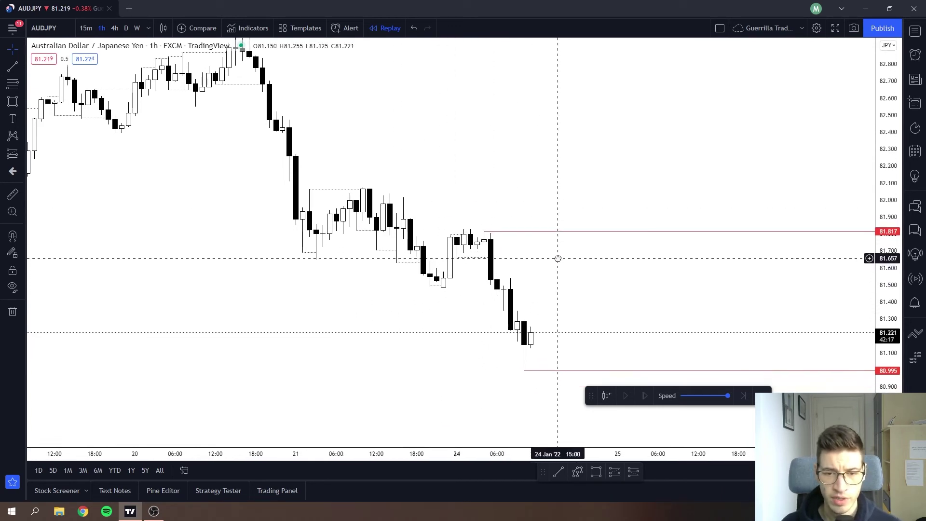
left_click_drag(466, 231, 455, 213)
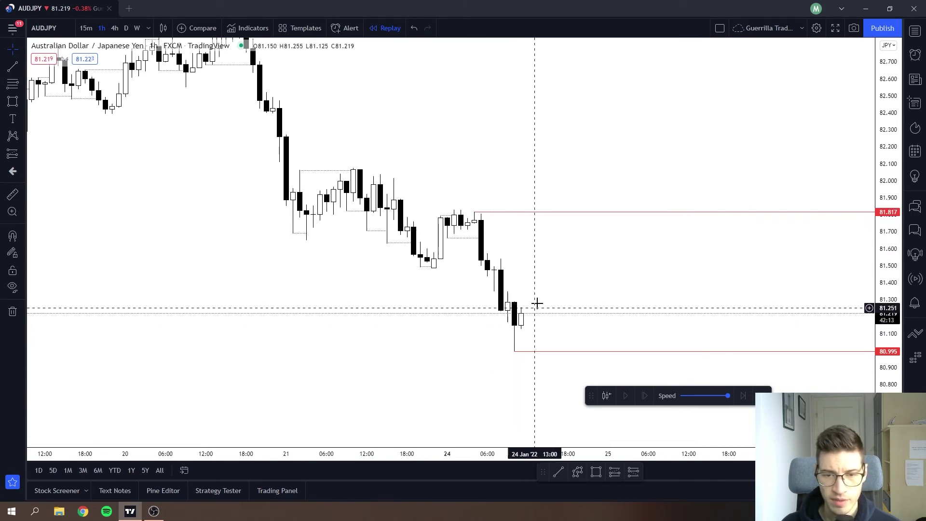
left_click_drag(575, 287, 569, 296)
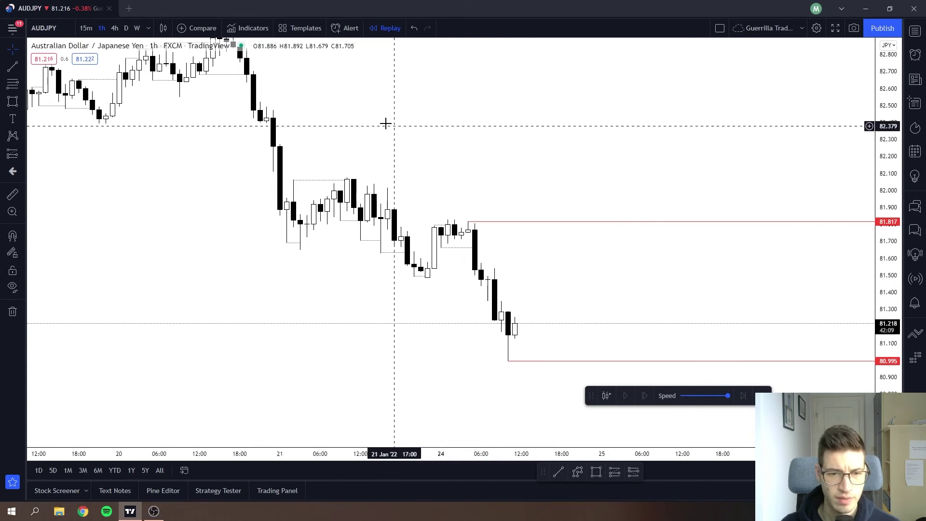
left_click_drag(552, 278, 535, 268)
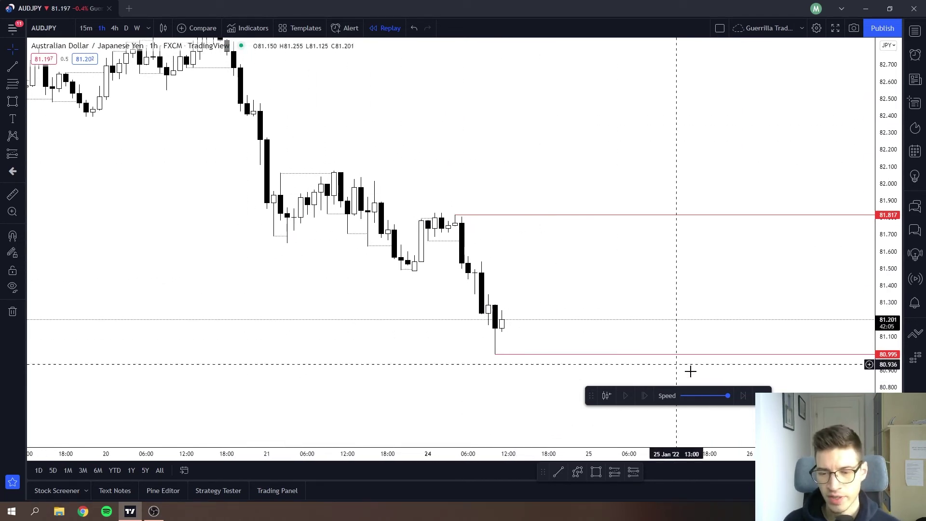
left_click(762, 396)
Step: Try a polyline moving sideways between about 81.10 and 81.21 above the 80.995 line, rising to about 81.28 and dipping to about 81.16
left_click_drag(555, 283, 517, 274)
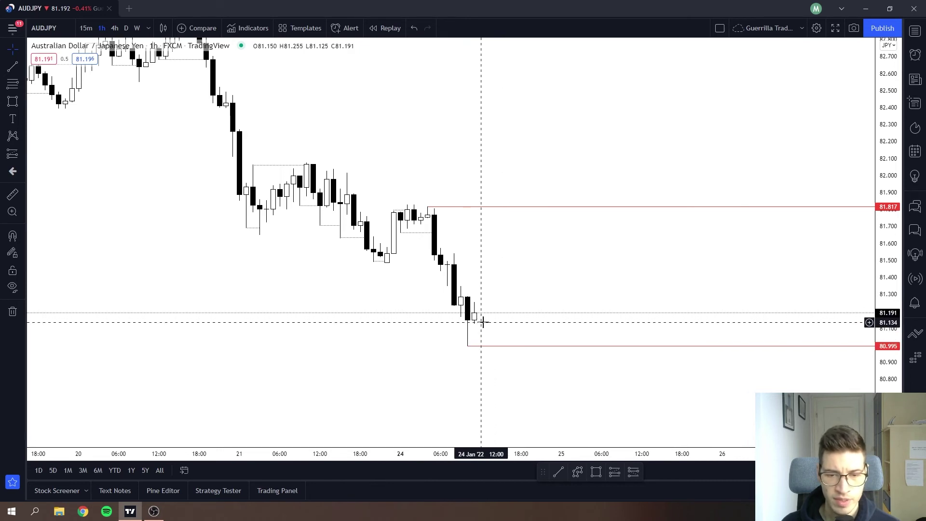
left_click(578, 476)
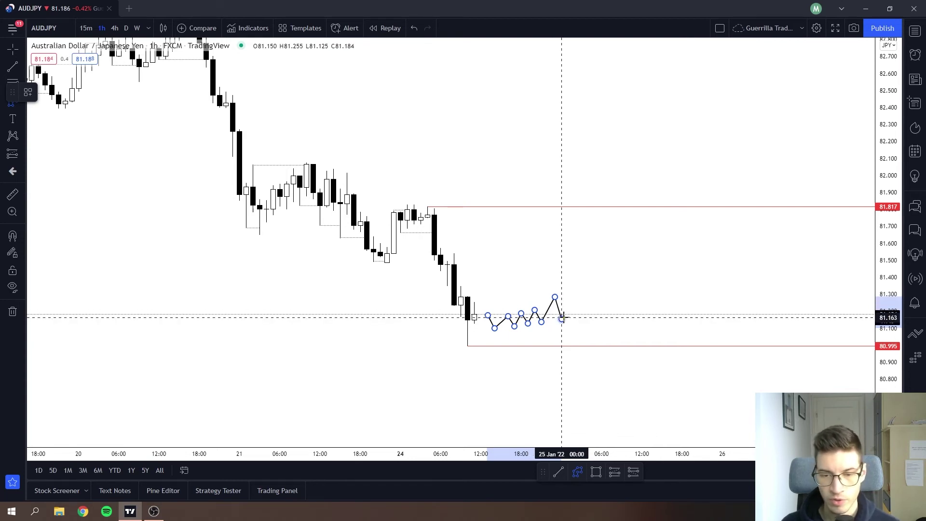
key("Escape")
Step: Try a straight polyline rising from about 81.15 to about 81.50, starting just after the last AUDJPY candle, and delete it
left_click(578, 473)
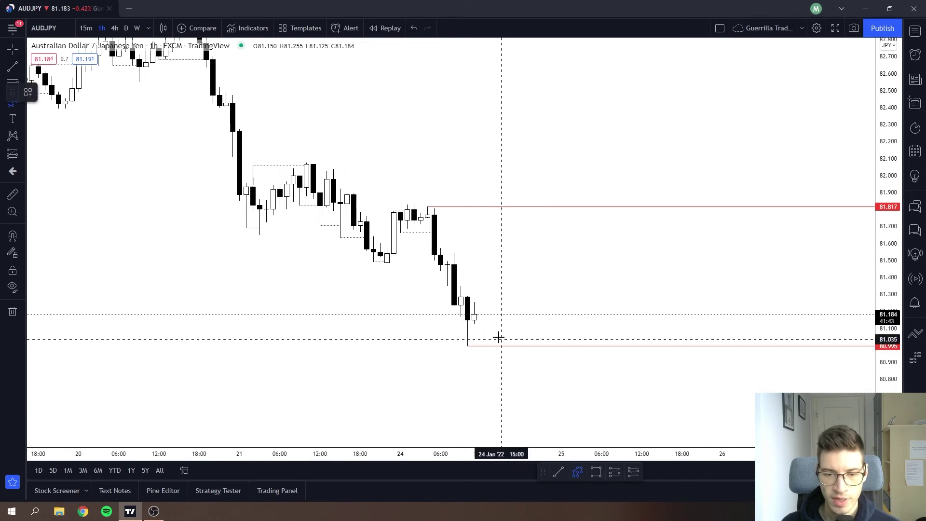
left_click(506, 260)
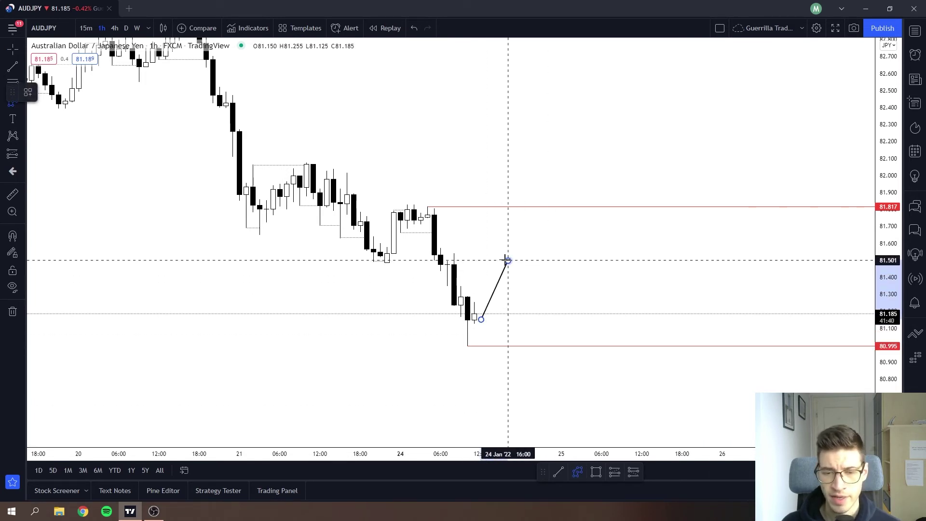
double_click(507, 261)
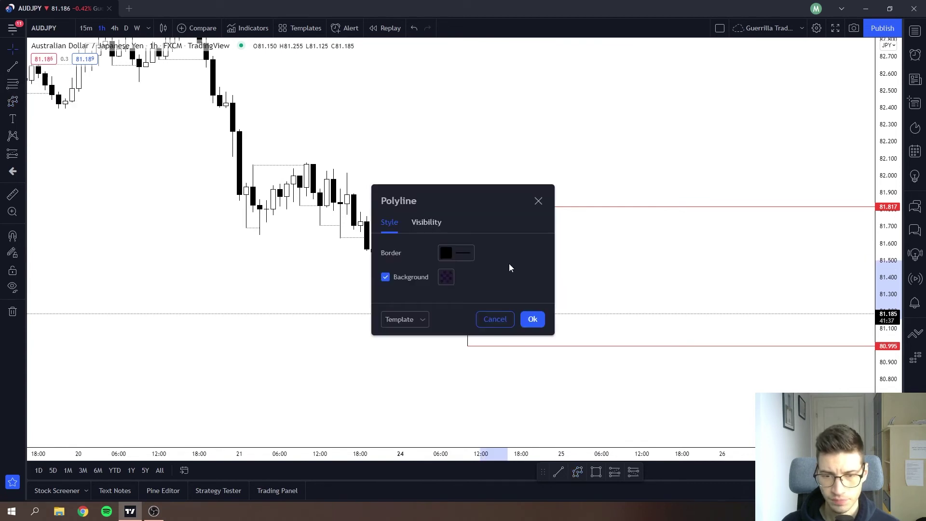
left_click(543, 317)
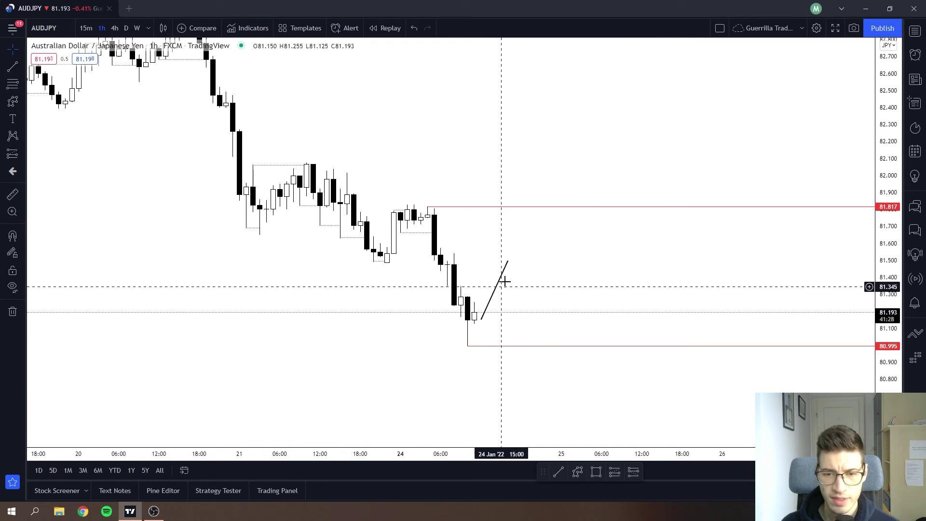
left_click(510, 263)
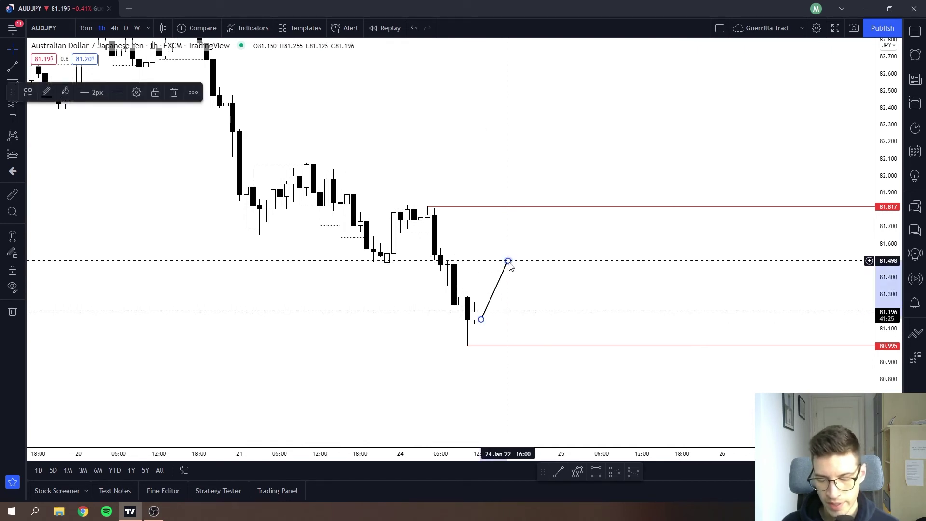
key("Delete")
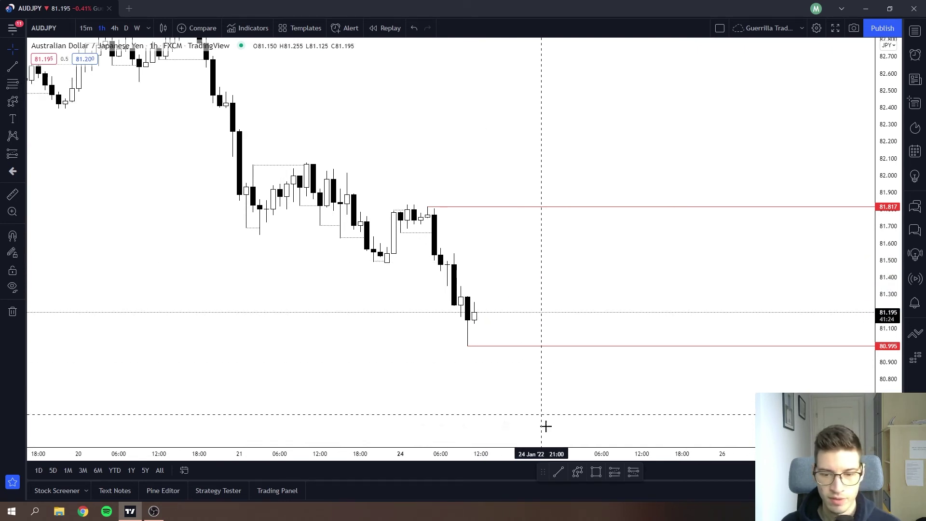
Step: Try a polyline rising from about 81.15, ranging between 81.59 and 81.76 under the 81.817 line, breaking to about 82.28 and retracing to 81.93
left_click(576, 471)
left_click(487, 320)
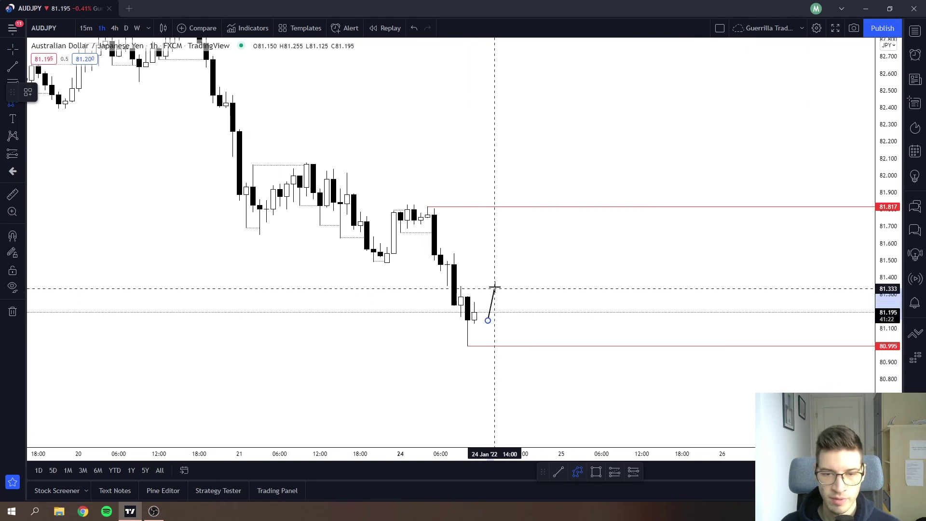
left_click(514, 215)
left_click(521, 236)
left_click(528, 218)
left_click(541, 233)
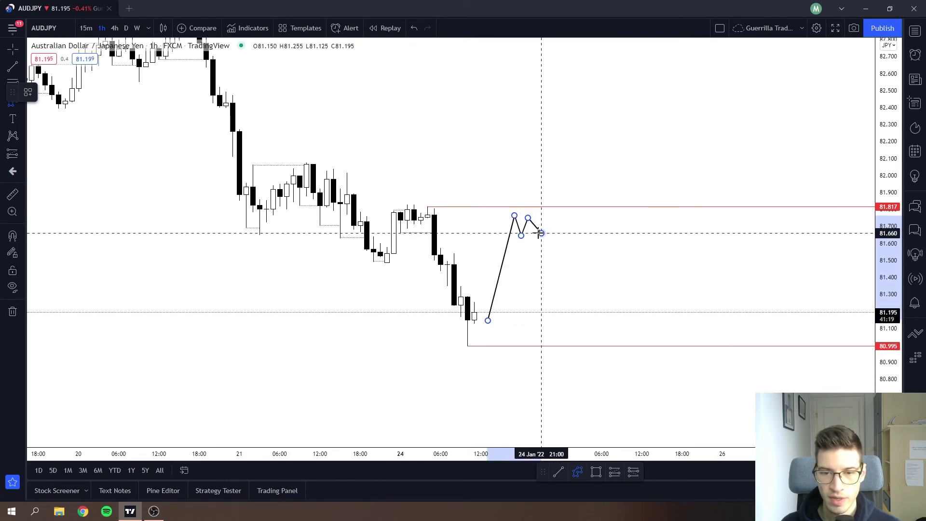
left_click(554, 215)
left_click(561, 237)
left_click(568, 219)
left_click(594, 219)
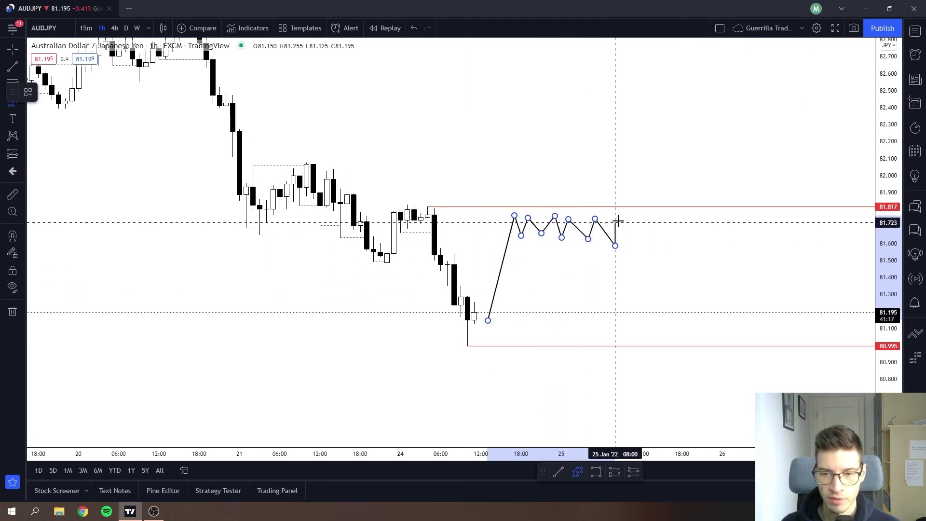
left_click(655, 163)
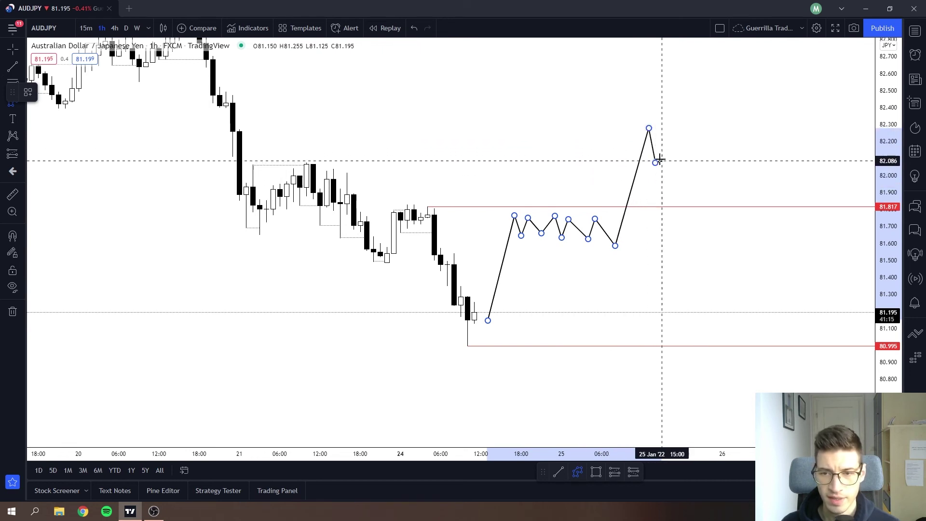
left_click(662, 151)
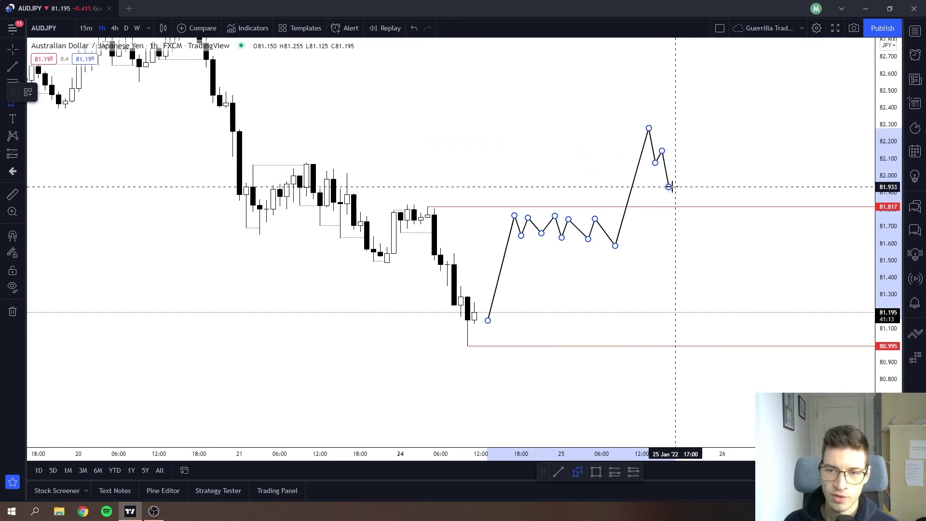
key("Escape")
Step: Try a polyline falling from about 81.18 through the 80.995 line to about 80.72, starting after the last candle
left_click_drag(539, 295, 522, 295)
left_click_drag(540, 391, 522, 406)
left_click_drag(576, 437, 569, 410)
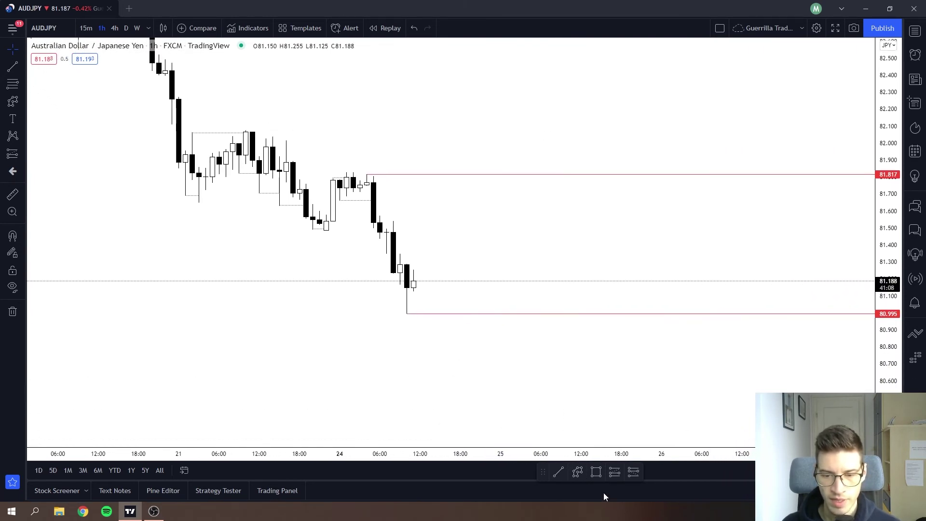
left_click(578, 471)
left_click(427, 282)
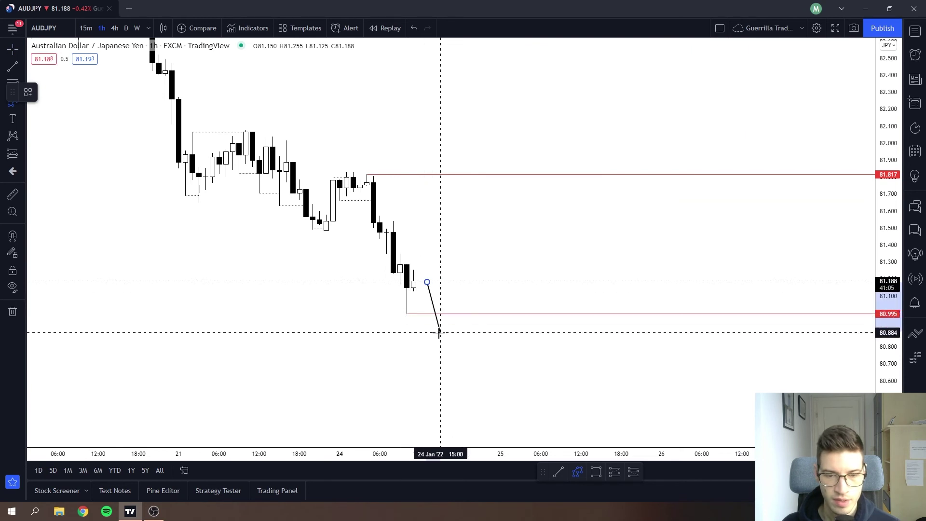
left_click(447, 360)
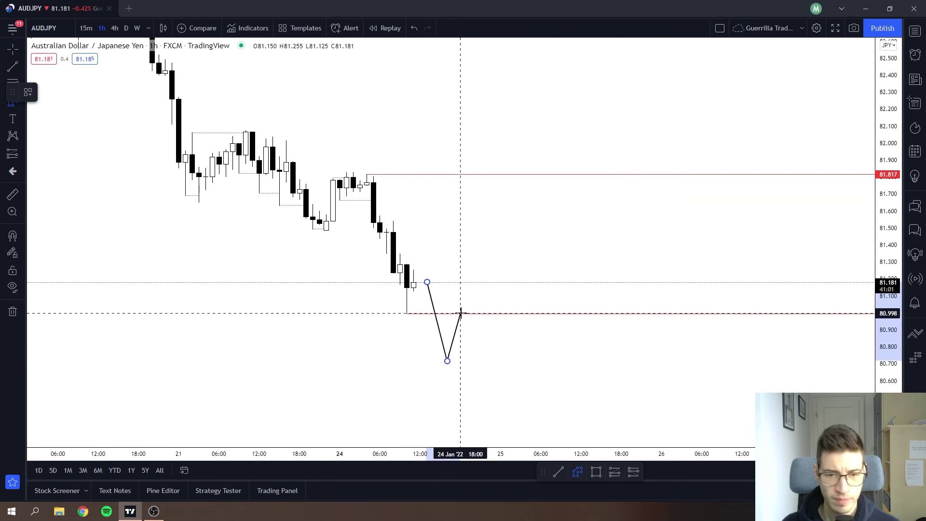
key("Escape")
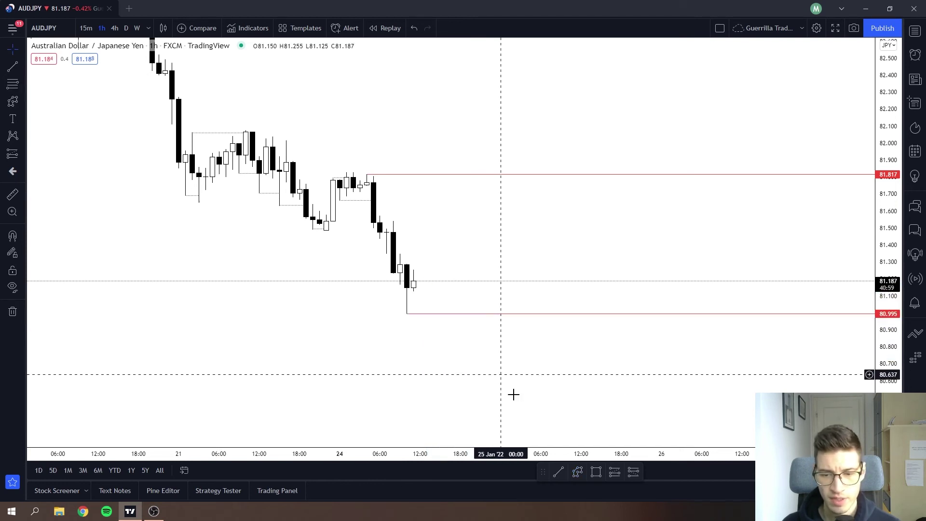
Step: Try a deeper polyline drop from about 81.16 to about 80.47, rebounding to about 80.65 below the 80.995 line
left_click(426, 286)
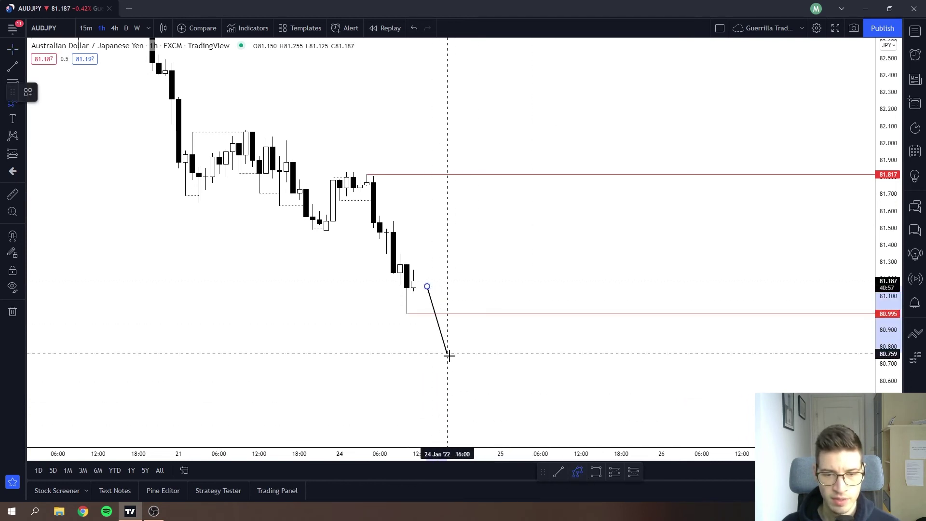
left_click(453, 402)
left_click(461, 372)
key("Escape")
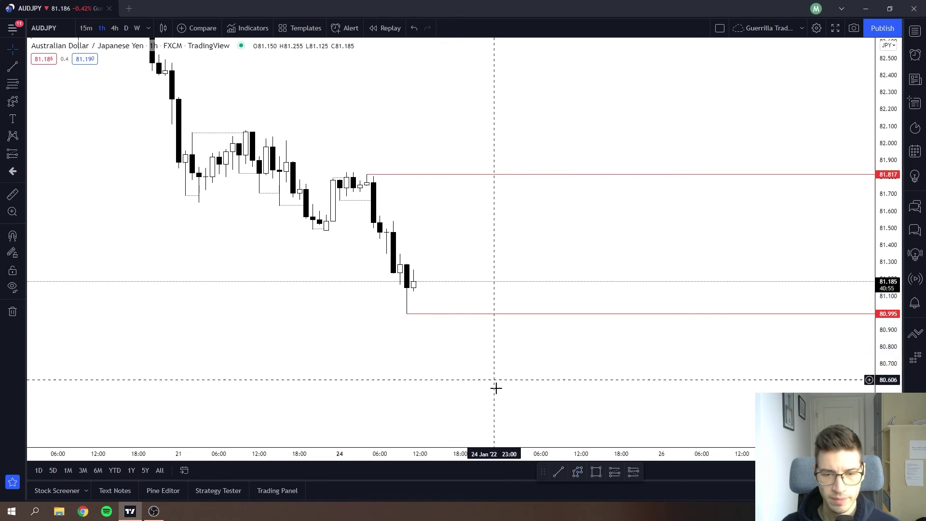
Step: Try a polyline falling to about 80.66, bouncing to 80.83, dropping to about 80.51 and recovering to about 80.70
left_click(426, 285)
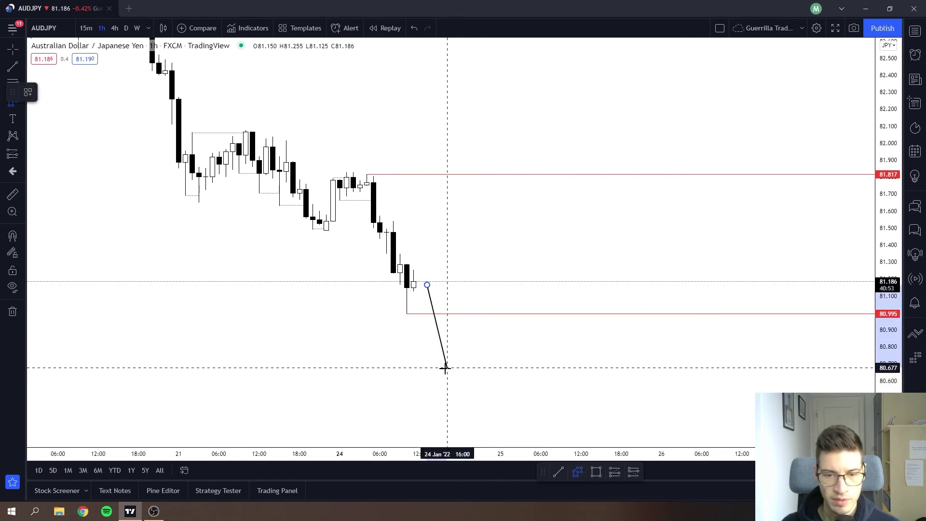
left_click(454, 342)
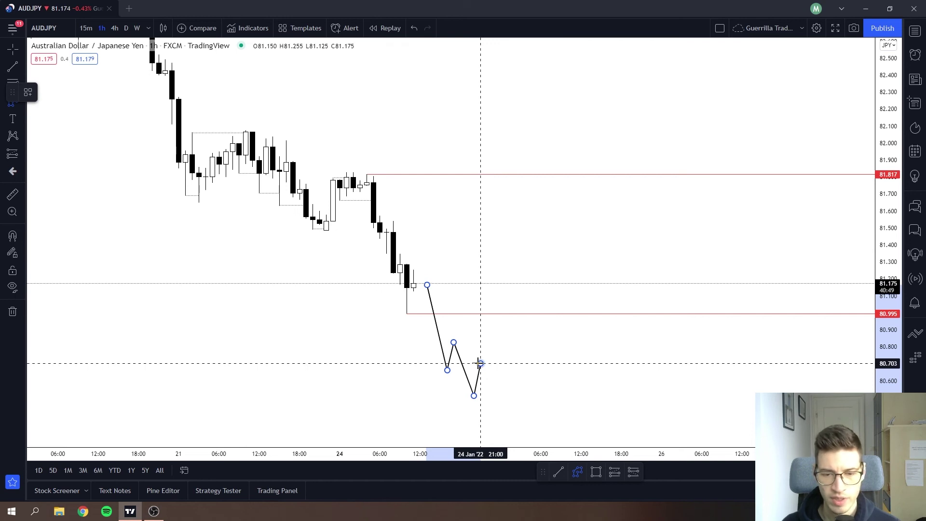
key("Escape")
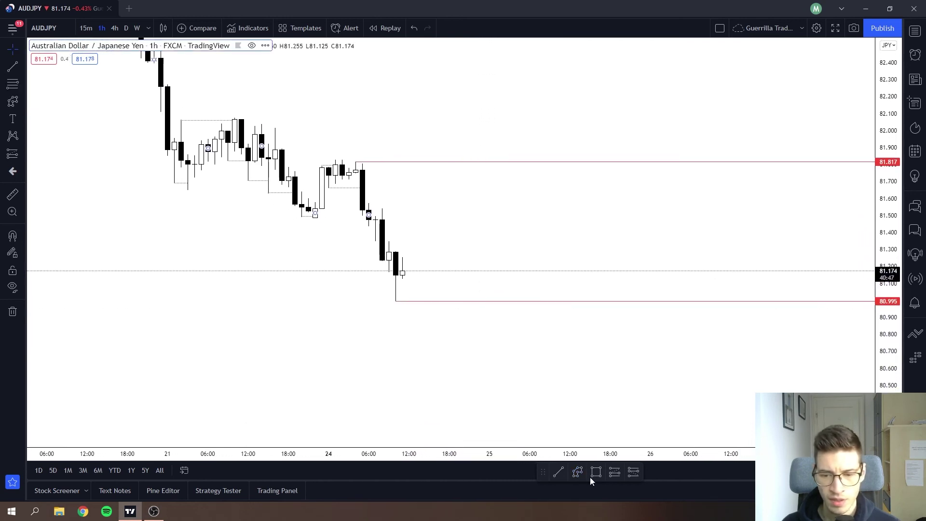
Step: Try a zigzag polyline between the two red lines, climbing from about 81.08 to 81.75, falling back to about 81.09 and rising to 81.74
left_click(578, 471)
left_click(415, 287)
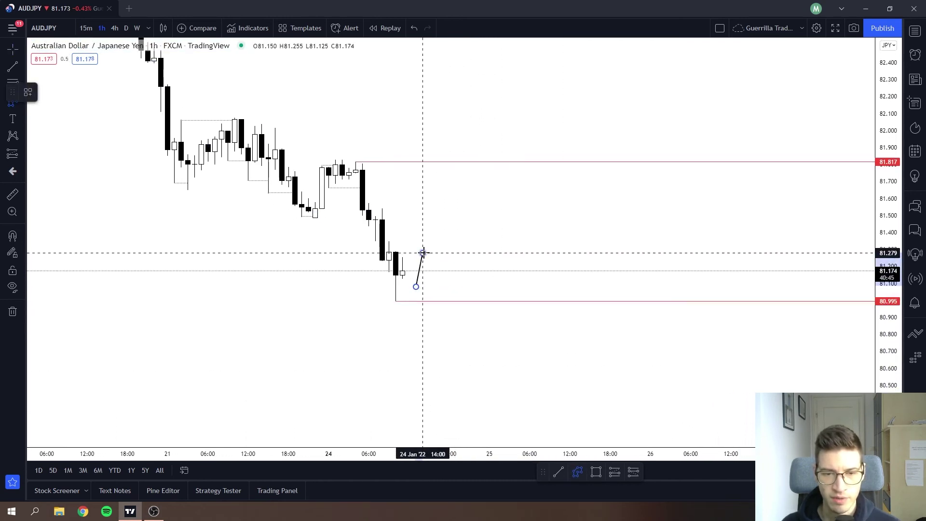
left_click(422, 253)
left_click(463, 220)
left_click(483, 246)
left_click(490, 213)
left_click(496, 224)
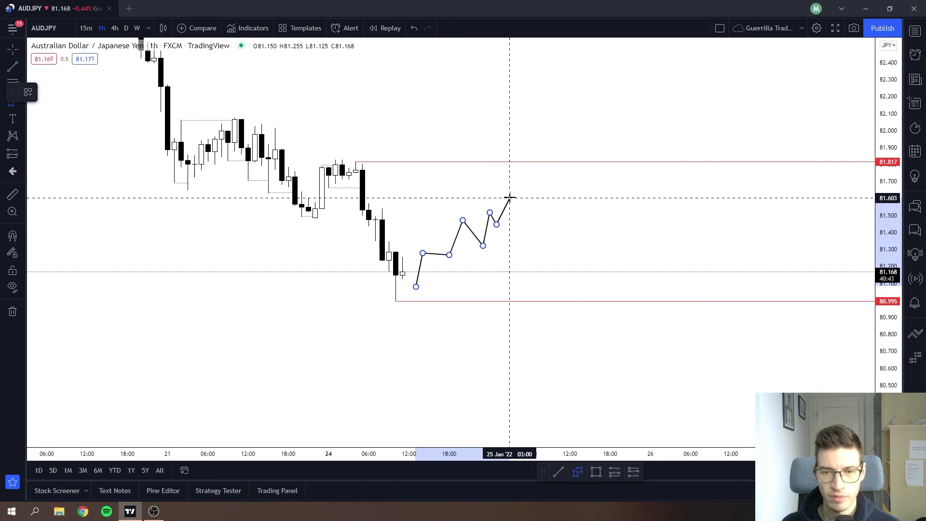
left_click(549, 173)
left_click(557, 213)
left_click(571, 194)
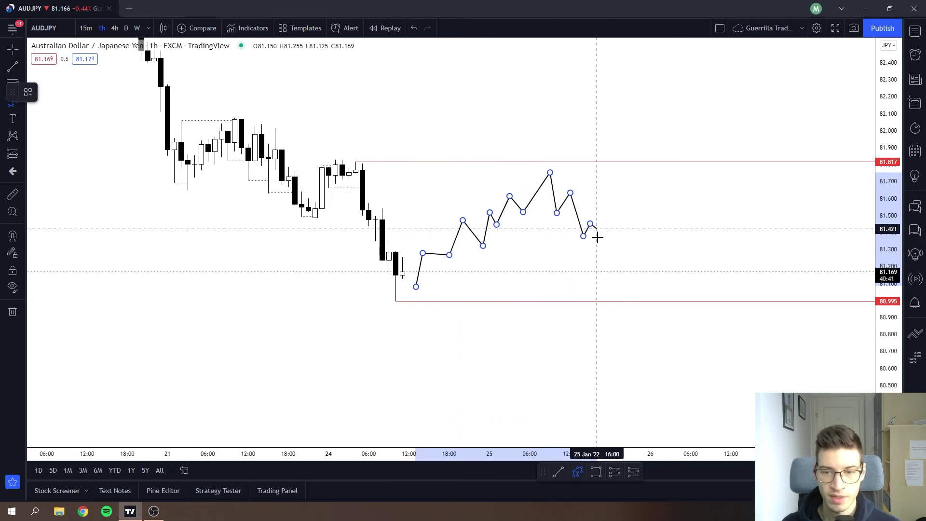
left_click(604, 277)
left_click(630, 251)
left_click(644, 285)
left_click(664, 238)
left_click(677, 261)
left_click(691, 221)
left_click(698, 247)
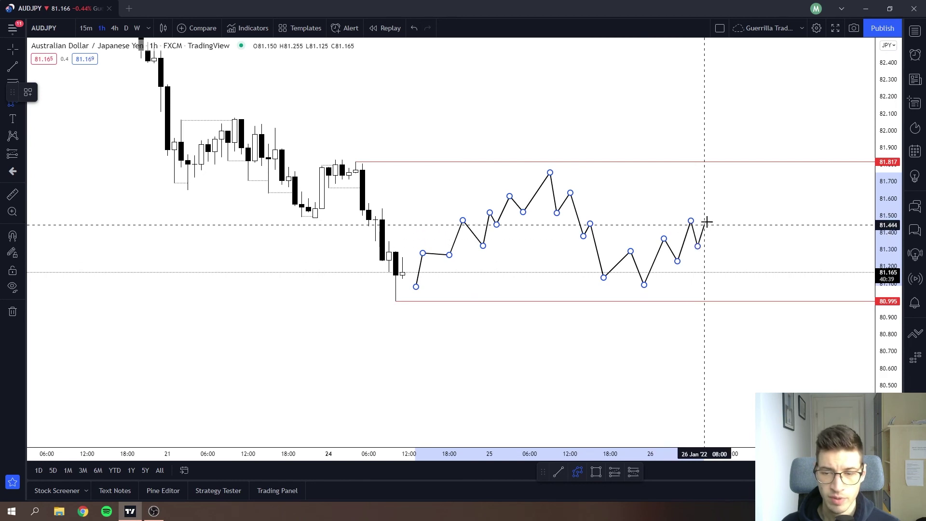
left_click(711, 215)
left_click(725, 227)
left_click(744, 175)
key("Escape")
Step: Sketch a polyline stepping down from about 81.12 to 80.73, jumping to about 81.42 and easing to about 81.10, and delete it
left_click_drag(570, 228, 551, 271)
left_click(579, 471)
left_click(389, 322)
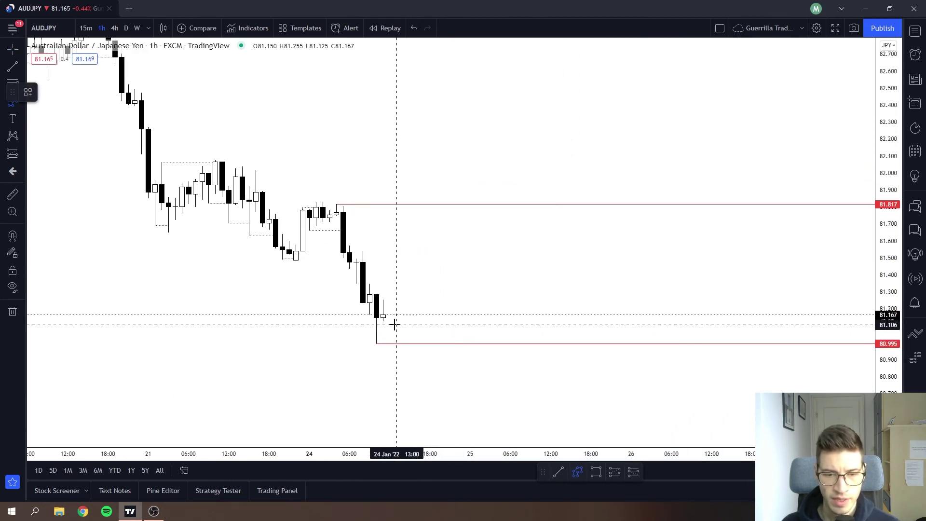
left_click(403, 339)
left_click(417, 332)
left_click(423, 348)
left_click(443, 346)
left_click(450, 365)
left_click(463, 353)
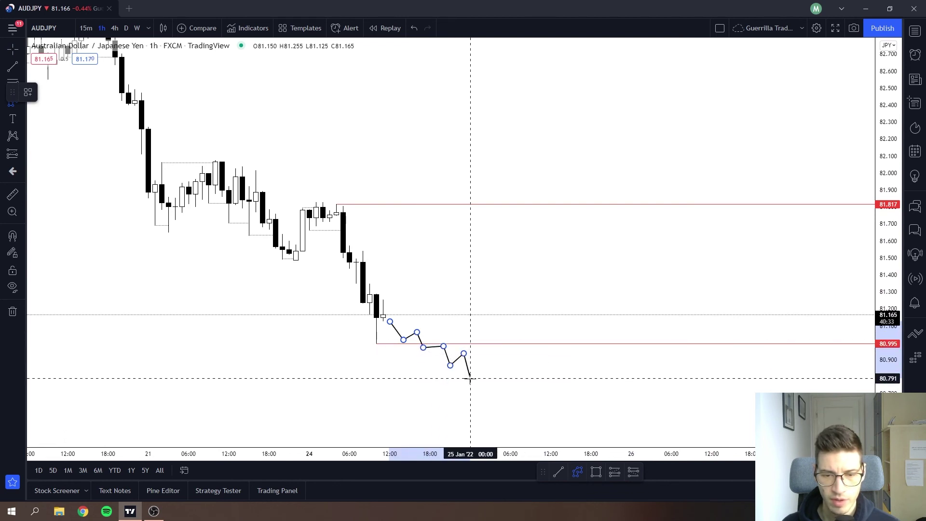
left_click(470, 380)
left_click(477, 361)
left_click(490, 389)
left_click(530, 272)
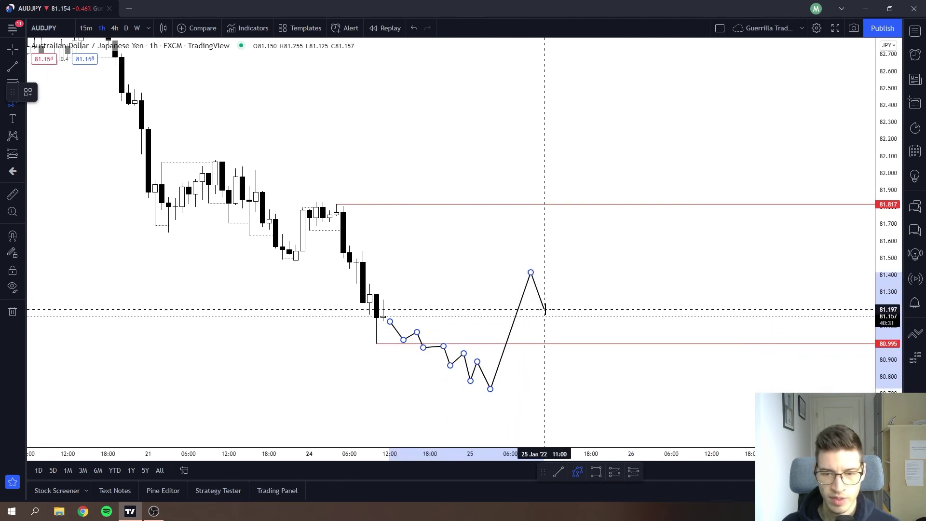
left_click(544, 311)
left_click(551, 296)
double_click(570, 327)
left_click(558, 368)
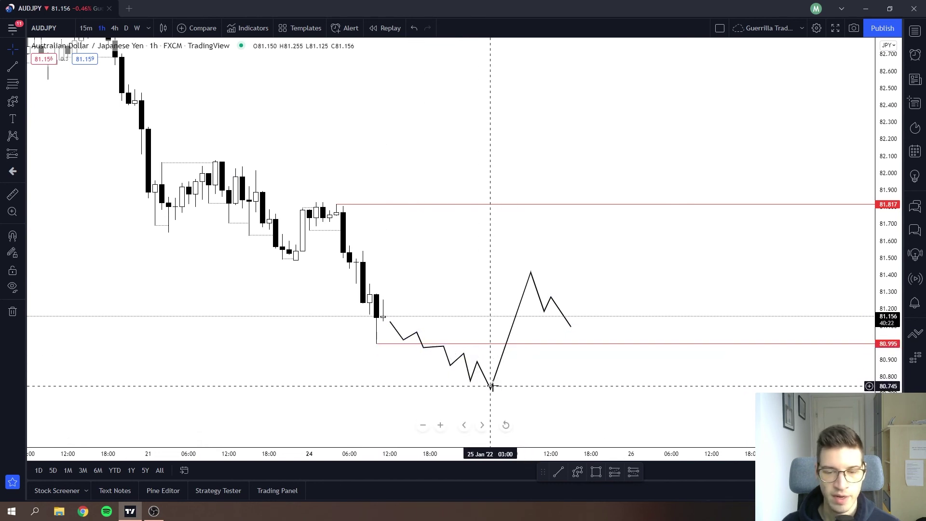
left_click(531, 274)
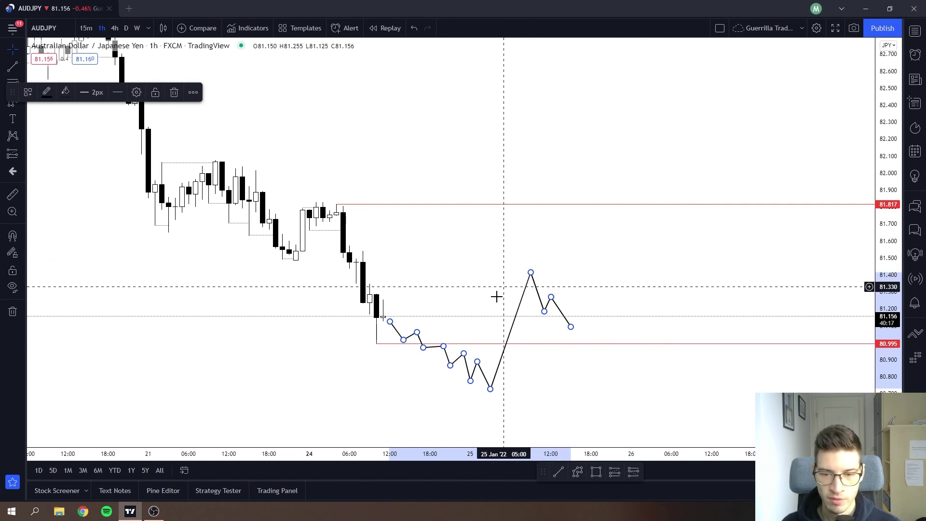
key("Delete")
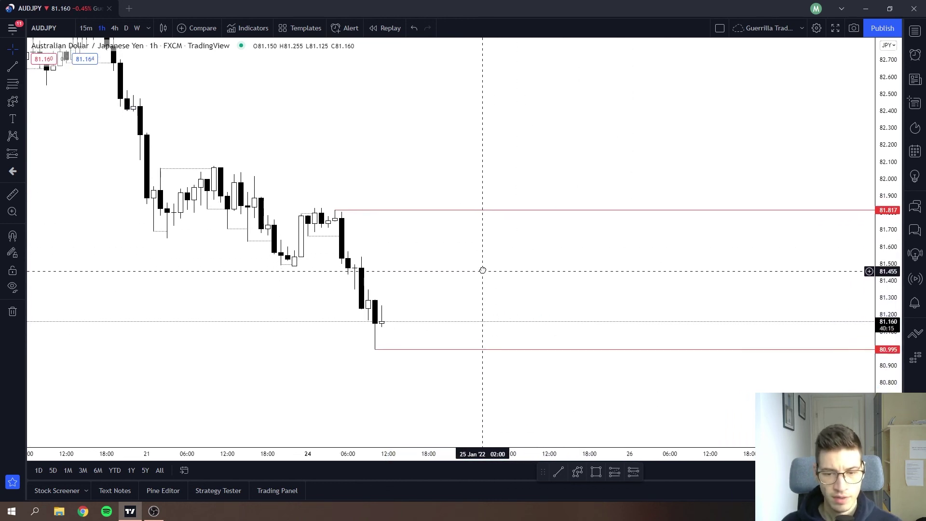
Step: Try a wide-swing polyline between the red lines, rising from about 81.09 to 81.74, stepping back to 81.09 and bouncing to about 81.31
left_click(575, 477)
left_click(394, 330)
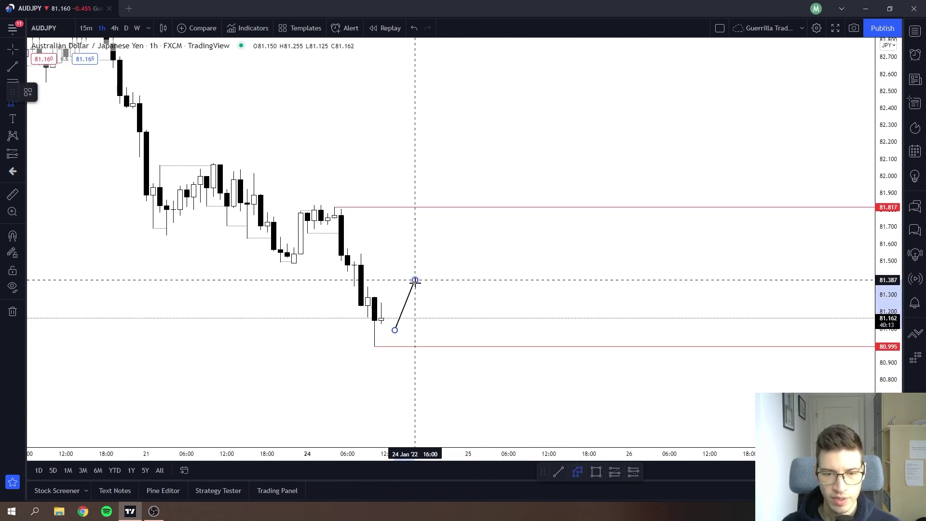
left_click(415, 280)
left_click(428, 297)
left_click(448, 239)
left_click(475, 264)
left_click(494, 220)
left_click(528, 271)
left_click(548, 244)
left_click(582, 310)
left_click(602, 292)
left_click(630, 330)
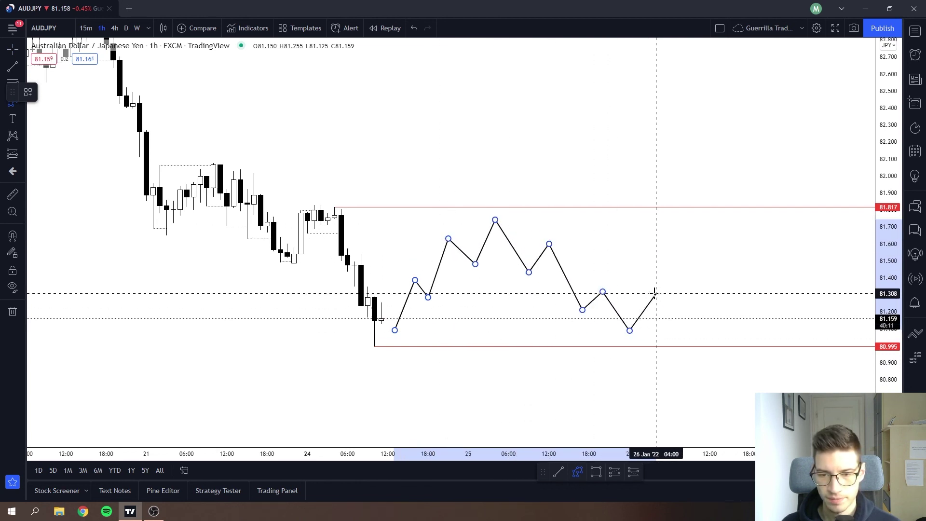
left_click(656, 293)
left_click(669, 330)
key("Escape")
Step: Try a polyline stepping up from about 81.12 through the 81.817 line to about 82.53, dropping to 81.44 and rebounding to about 81.77
left_click_drag(570, 260, 563, 302)
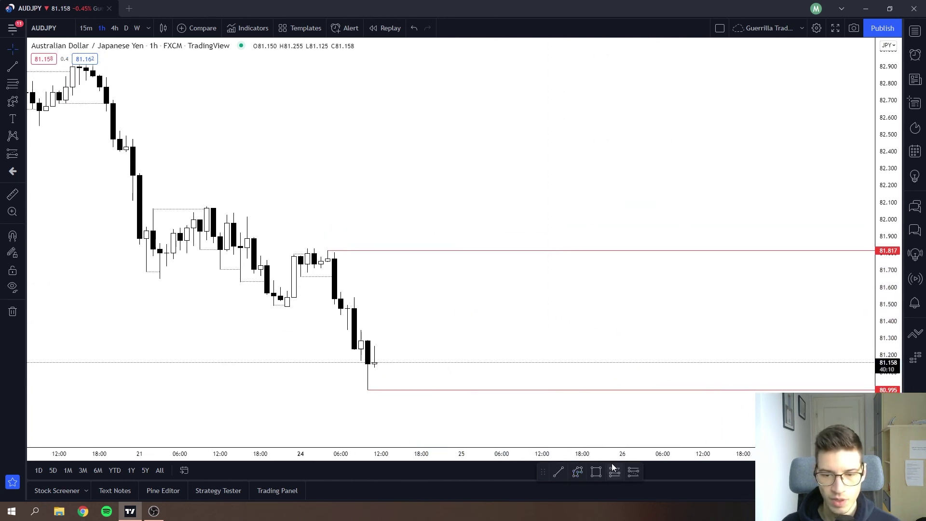
left_click(575, 473)
left_click(394, 369)
left_click(415, 329)
left_click(421, 338)
left_click(448, 288)
left_click(462, 303)
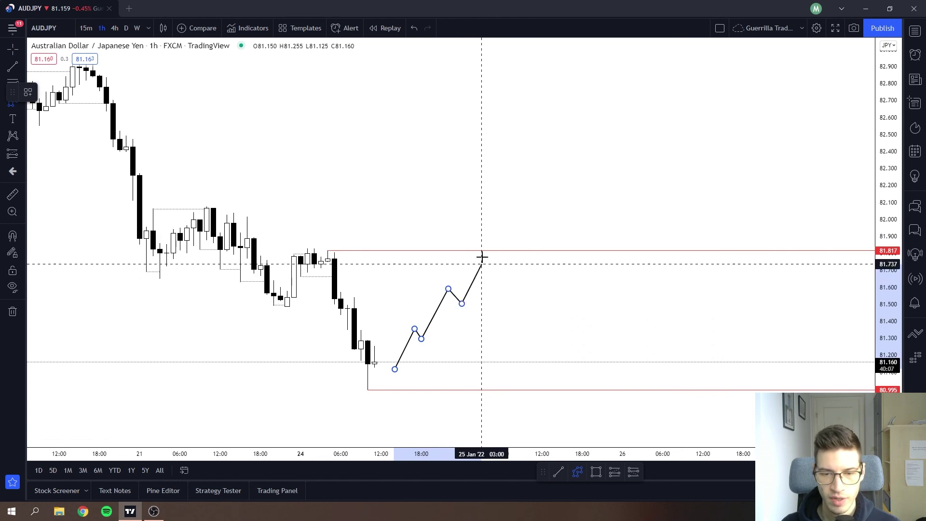
left_click(481, 251)
left_click(502, 281)
left_click(529, 221)
left_click(542, 242)
left_click(568, 189)
left_click(582, 211)
left_click(609, 163)
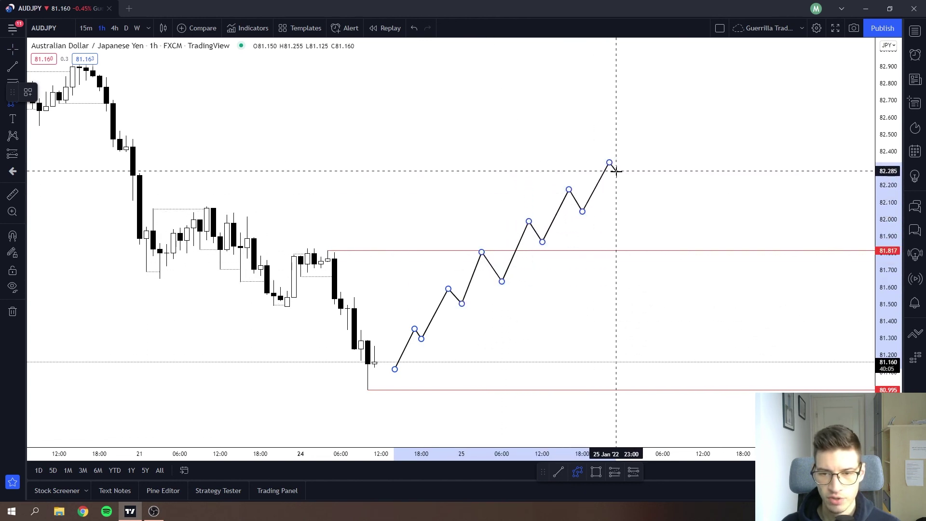
left_click(622, 195)
left_click(656, 129)
left_click(709, 315)
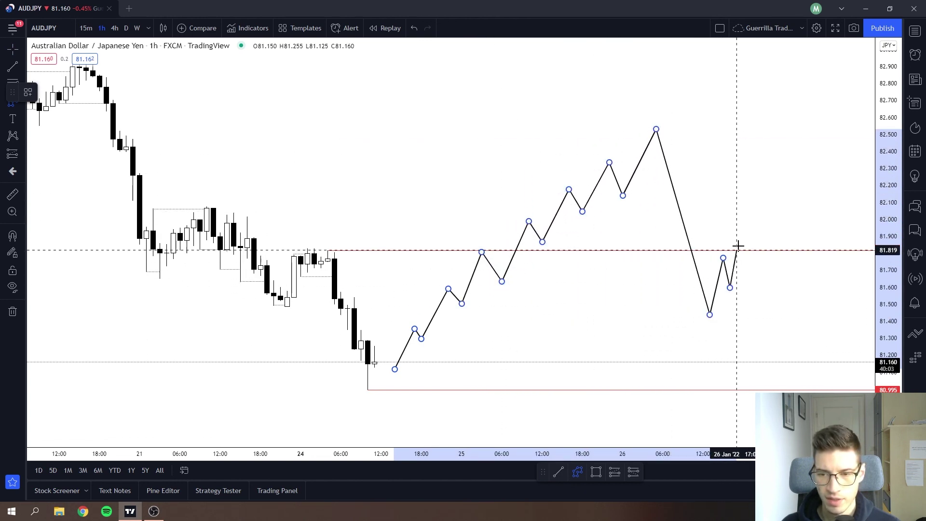
key("Escape")
left_click_drag(454, 322, 521, 283)
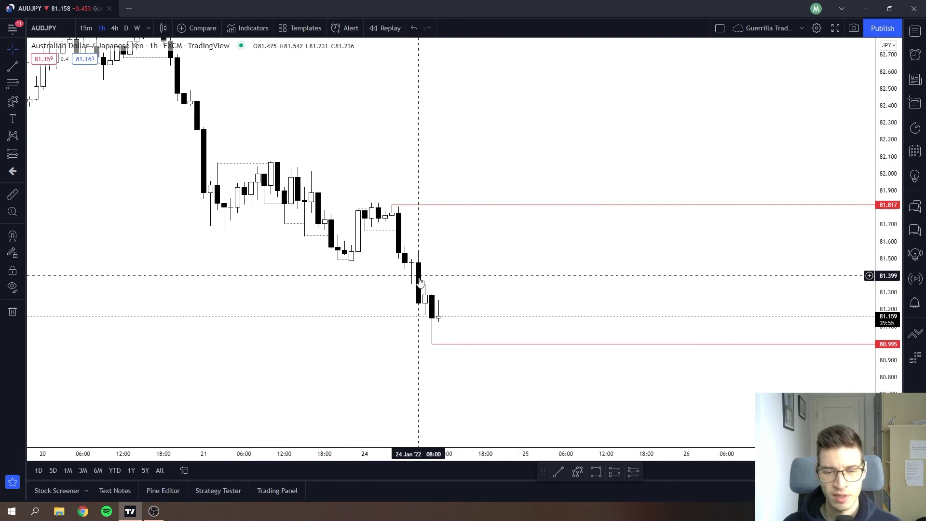
left_click_drag(528, 306, 563, 276)
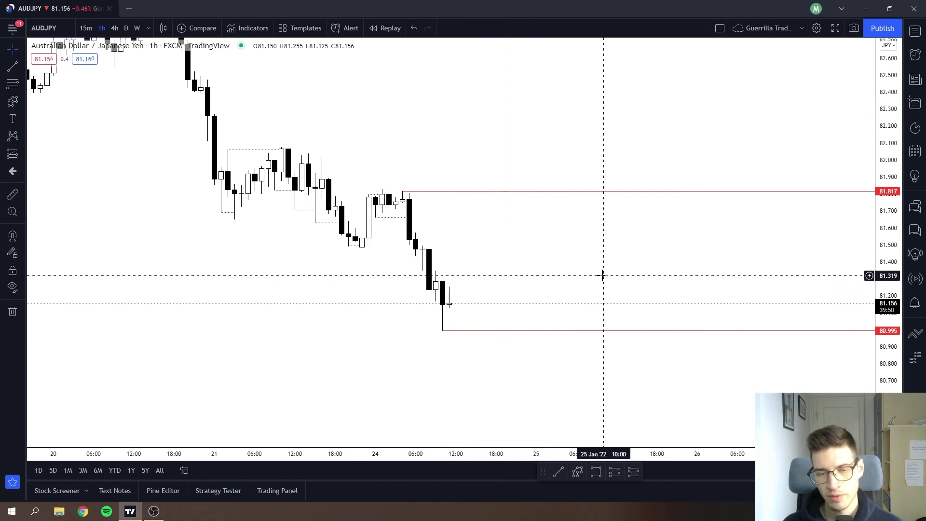
left_click_drag(504, 281, 487, 282)
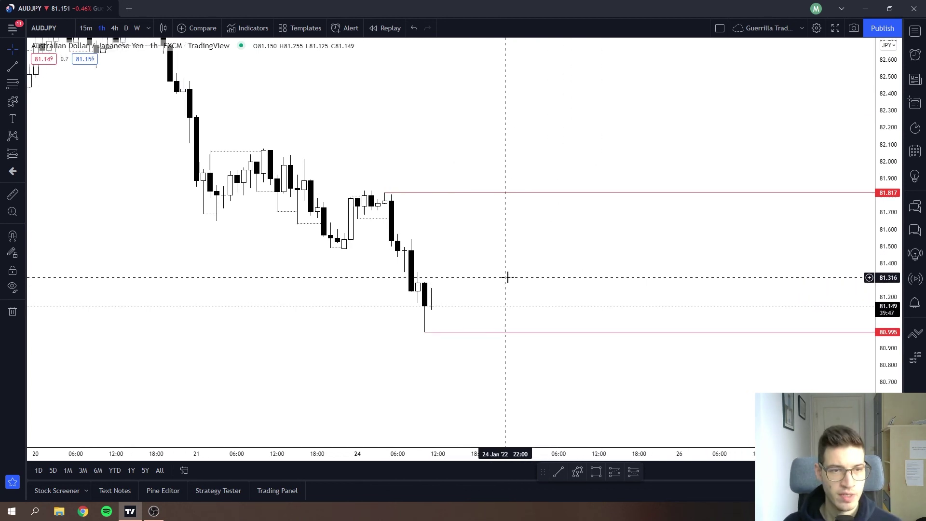